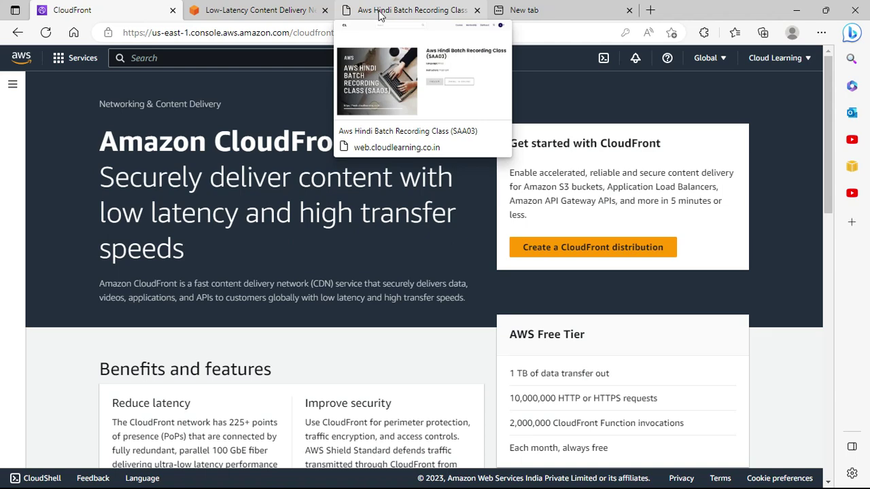
Open the Amazon CloudFront product page and examine its overview and the How it works architecture diagram
{"action": "scroll", "coordinate": [381, 176], "scroll_direction": "down", "scroll_amount": 1}
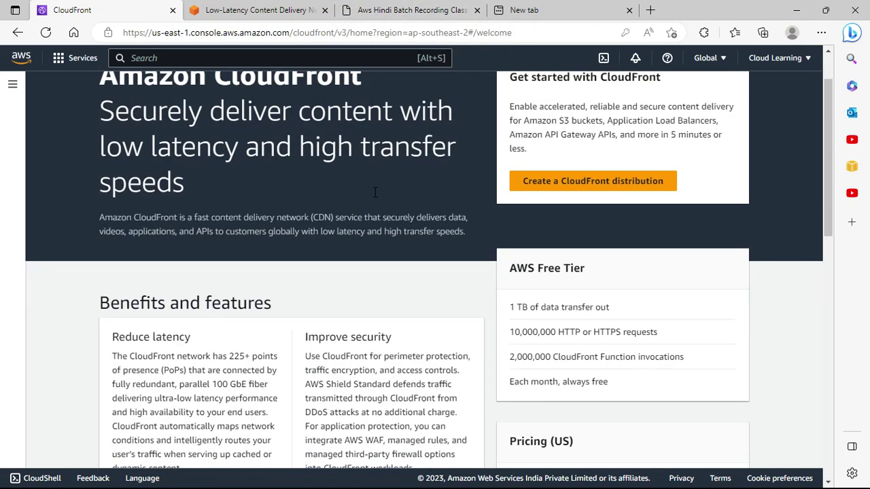
{"action": "scroll", "coordinate": [370, 197], "scroll_direction": "up", "scroll_amount": 1}
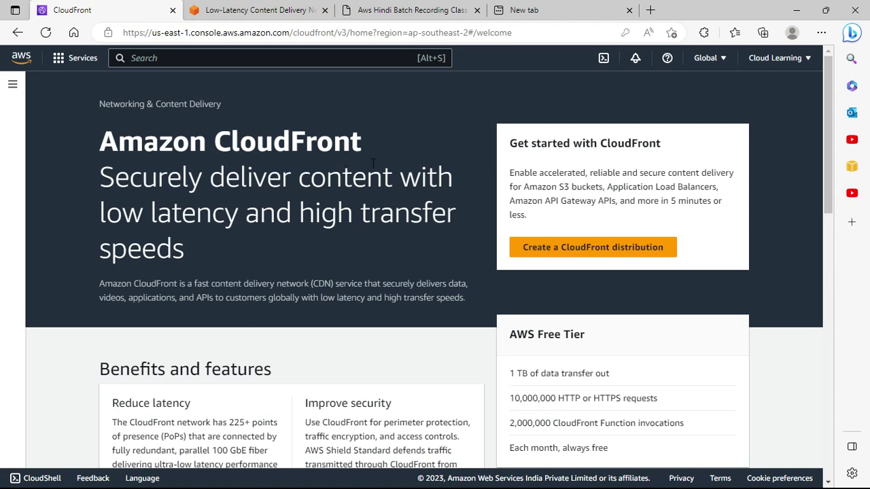
{"action": "left_click", "coordinate": [254, 12]}
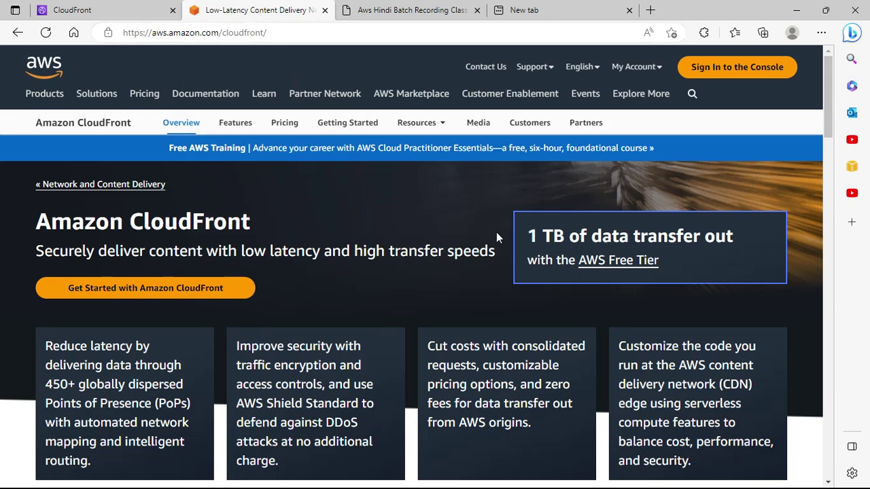
{"action": "scroll", "coordinate": [418, 234], "scroll_direction": "down", "scroll_amount": 1}
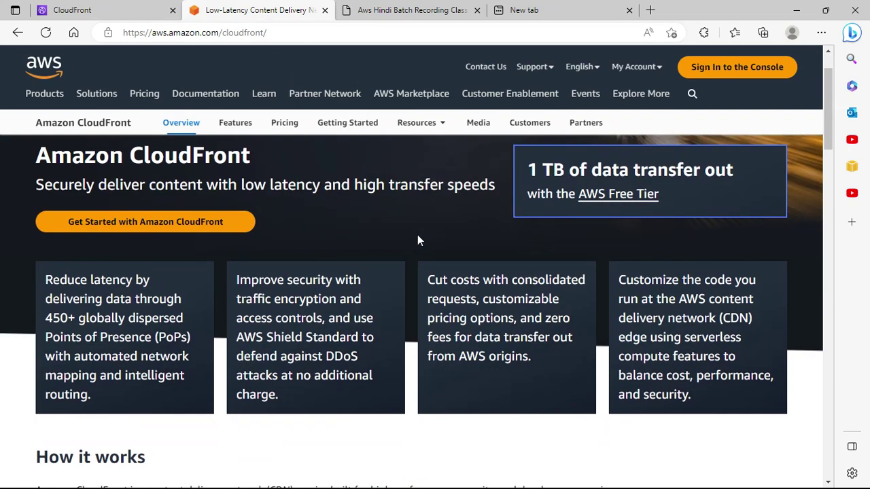
{"action": "scroll", "coordinate": [418, 235], "scroll_direction": "up", "scroll_amount": 1}
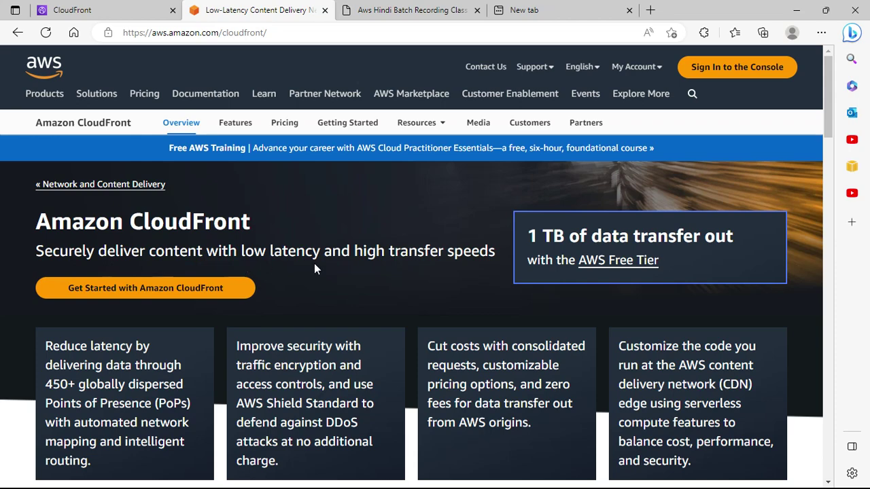
{"action": "scroll", "coordinate": [414, 272], "scroll_direction": "down", "scroll_amount": 2}
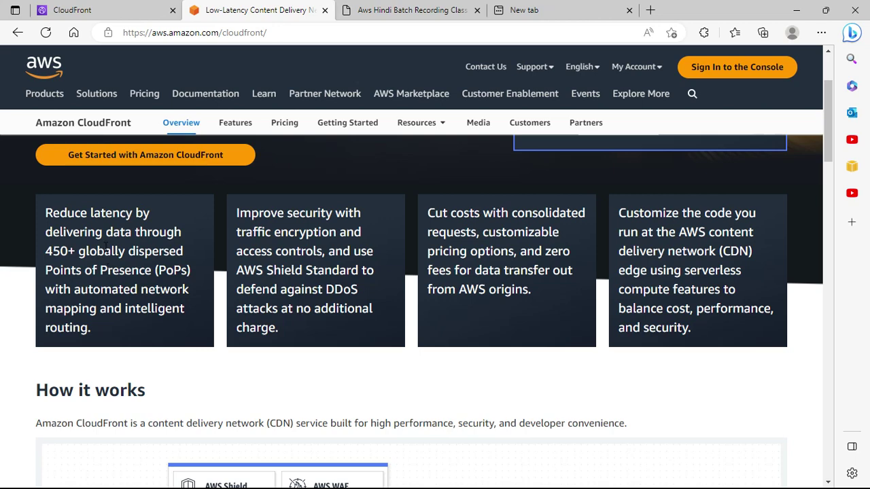
{"action": "scroll", "coordinate": [106, 247], "scroll_direction": "down", "scroll_amount": 3}
{"action": "scroll", "coordinate": [196, 266], "scroll_direction": "down", "scroll_amount": 2}
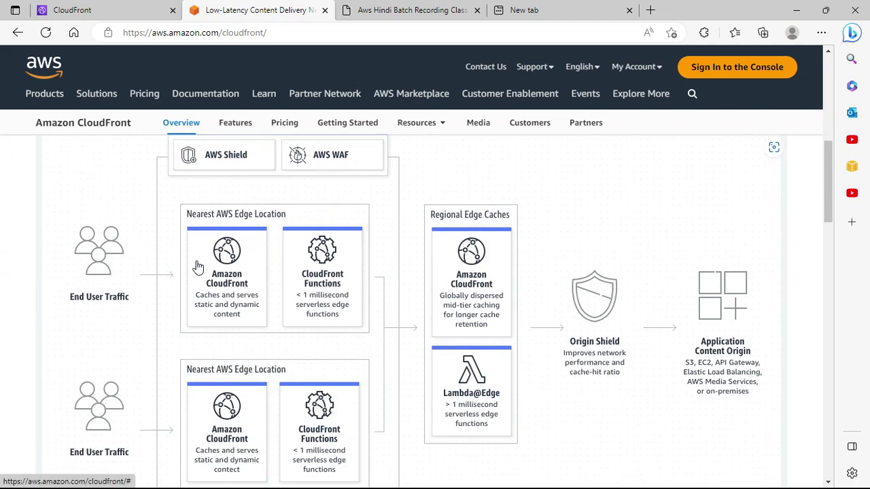
{"action": "scroll", "coordinate": [195, 265], "scroll_direction": "up", "scroll_amount": 2}
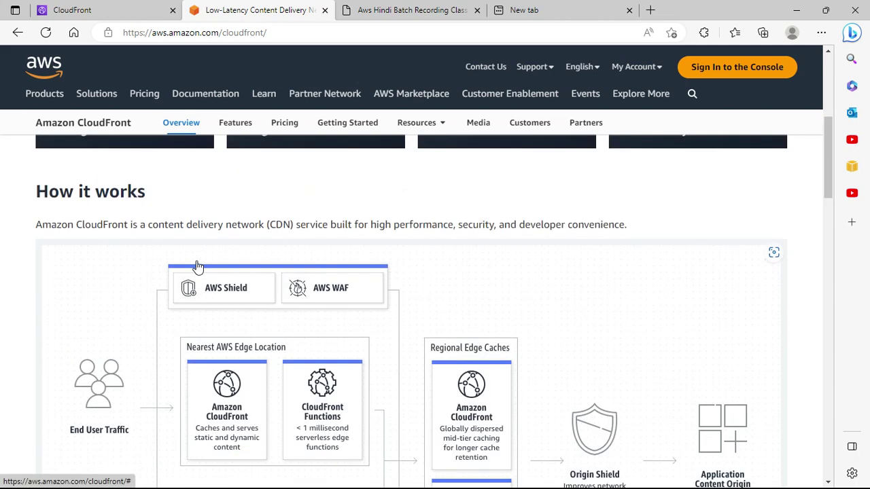
{"action": "scroll", "coordinate": [196, 265], "scroll_direction": "down", "scroll_amount": 1}
{"action": "scroll", "coordinate": [196, 266], "scroll_direction": "down", "scroll_amount": 1}
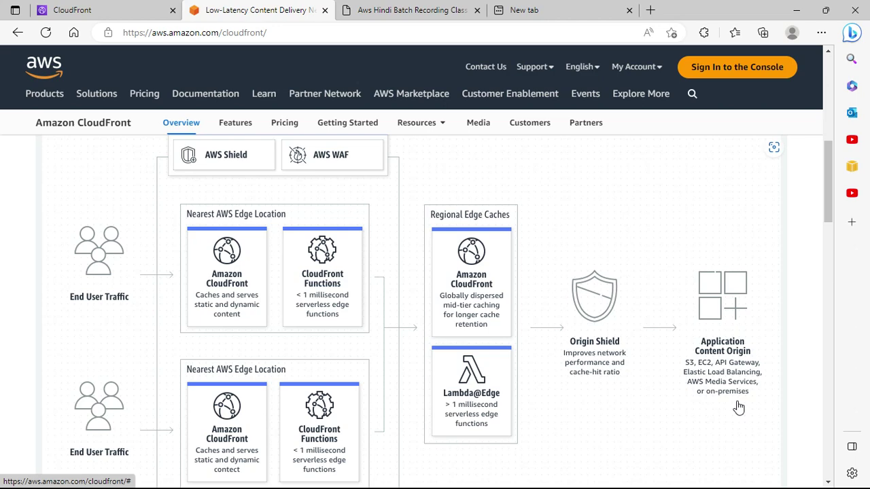
{"action": "scroll", "coordinate": [131, 349], "scroll_direction": "down", "scroll_amount": 1}
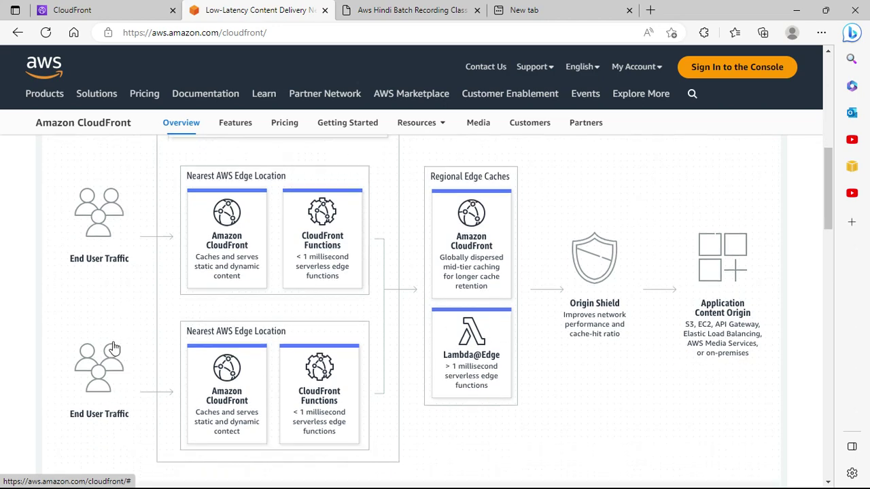
{"action": "scroll", "coordinate": [367, 386], "scroll_direction": "up", "scroll_amount": 2}
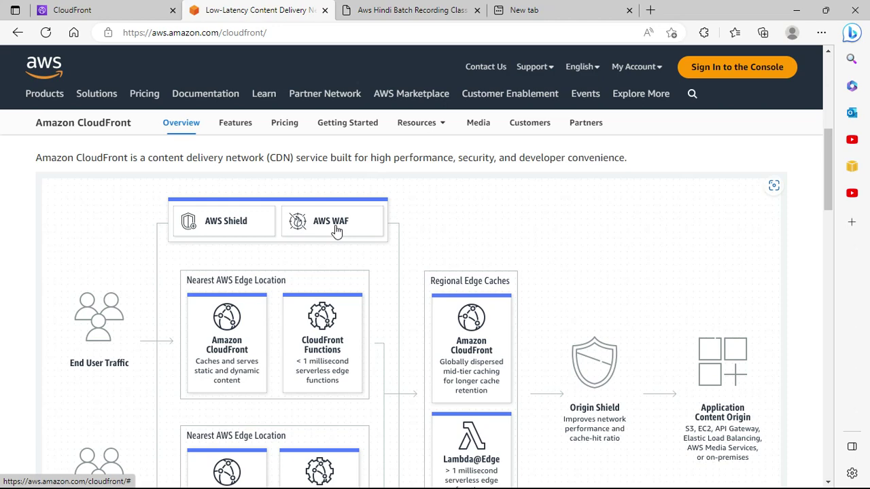
{"action": "scroll", "coordinate": [332, 238], "scroll_direction": "down", "scroll_amount": 1}
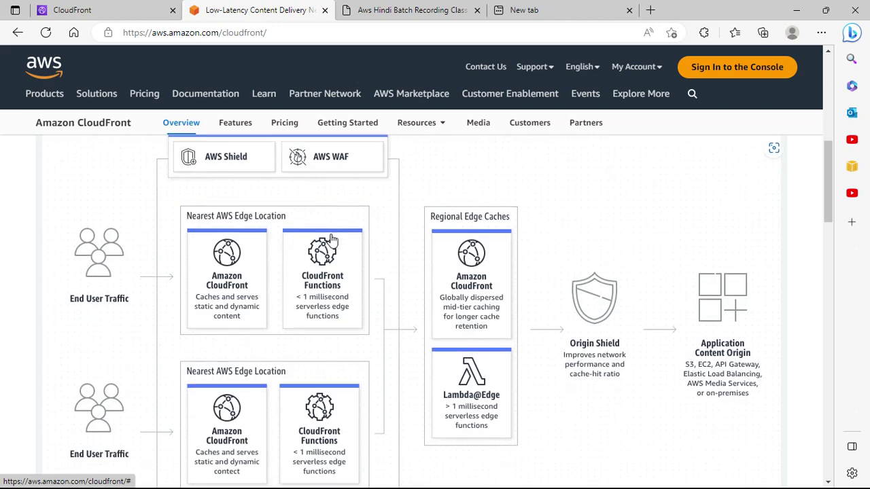
{"action": "scroll", "coordinate": [331, 238], "scroll_direction": "up", "scroll_amount": 1}
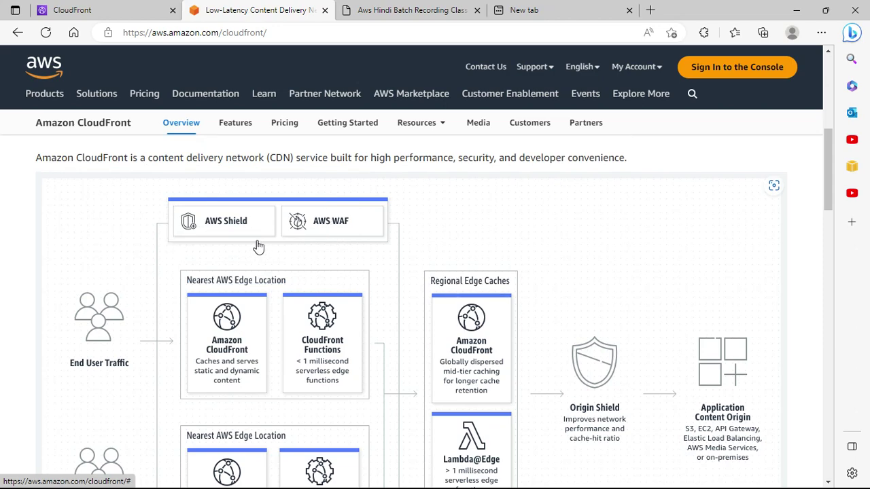
Examine the use cases, customers and getting-started sections of the CloudFront product page
{"action": "scroll", "coordinate": [340, 250], "scroll_direction": "down", "scroll_amount": 6}
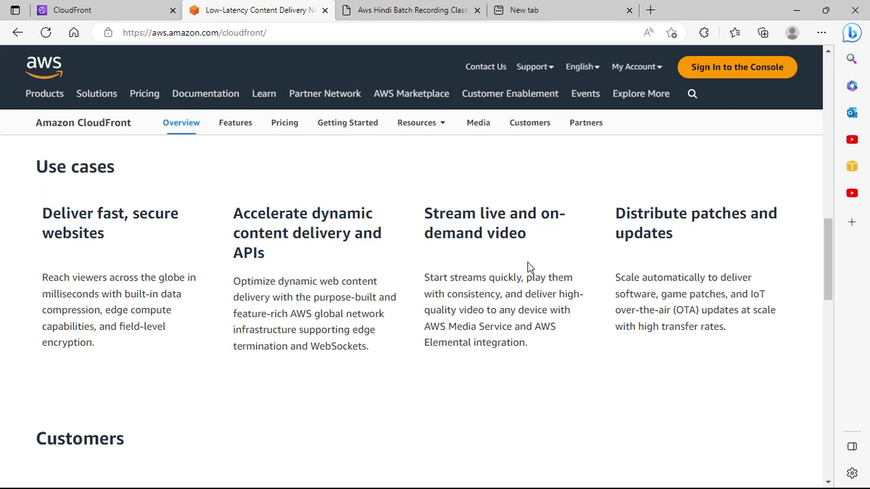
{"action": "scroll", "coordinate": [528, 263], "scroll_direction": "down", "scroll_amount": 6}
{"action": "scroll", "coordinate": [528, 263], "scroll_direction": "up", "scroll_amount": 3}
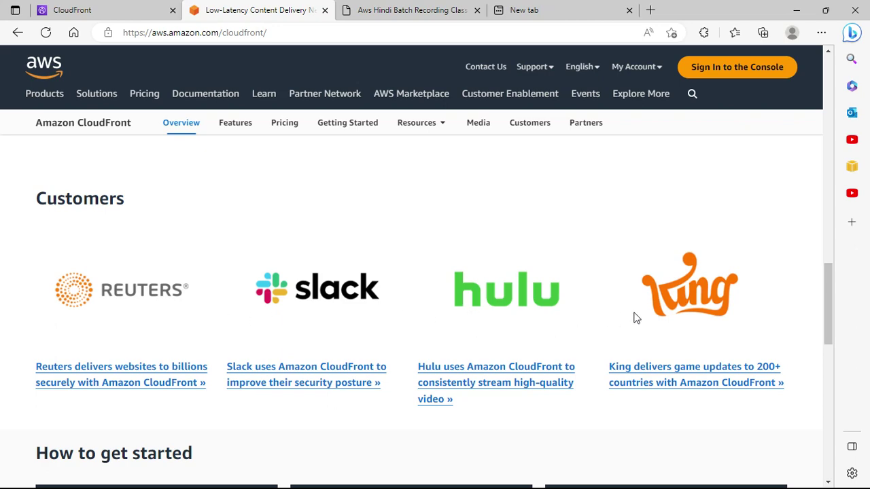
{"action": "scroll", "coordinate": [671, 313], "scroll_direction": "down", "scroll_amount": 2}
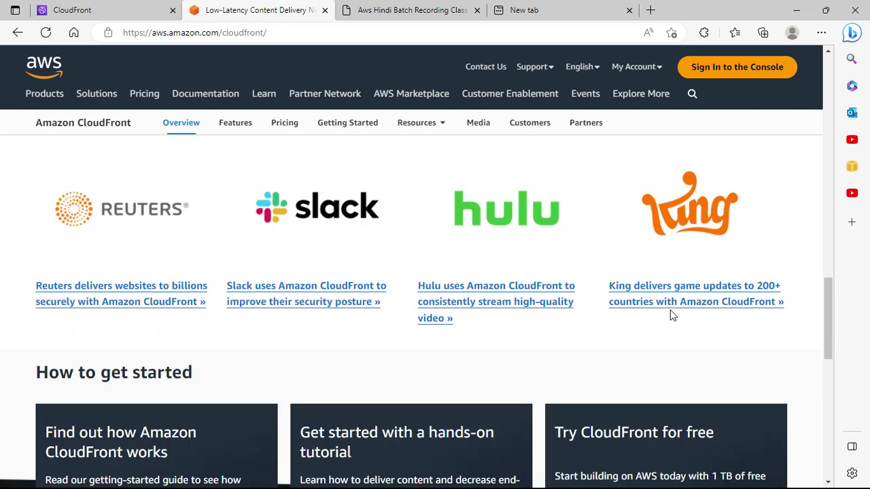
{"action": "scroll", "coordinate": [670, 311], "scroll_direction": "down", "scroll_amount": 6}
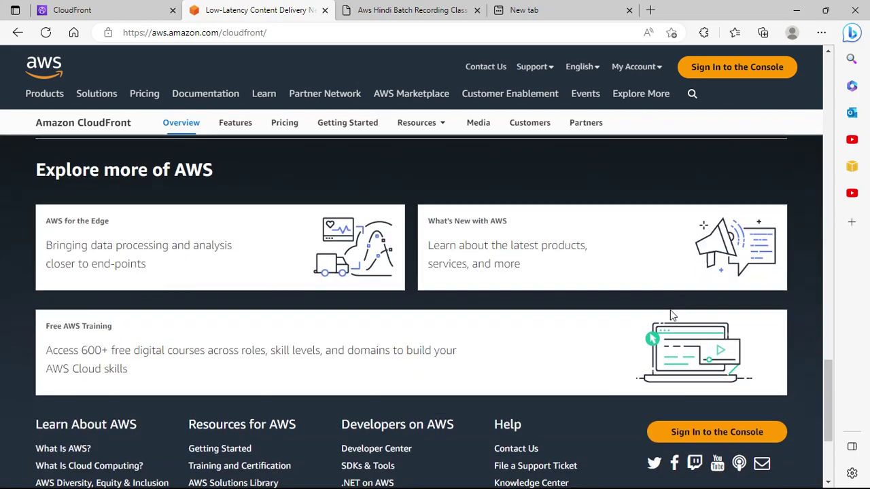
{"action": "scroll", "coordinate": [670, 313], "scroll_direction": "down", "scroll_amount": 3}
{"action": "scroll", "coordinate": [670, 313], "scroll_direction": "down", "scroll_amount": 1}
{"action": "scroll", "coordinate": [670, 312], "scroll_direction": "up", "scroll_amount": 5}
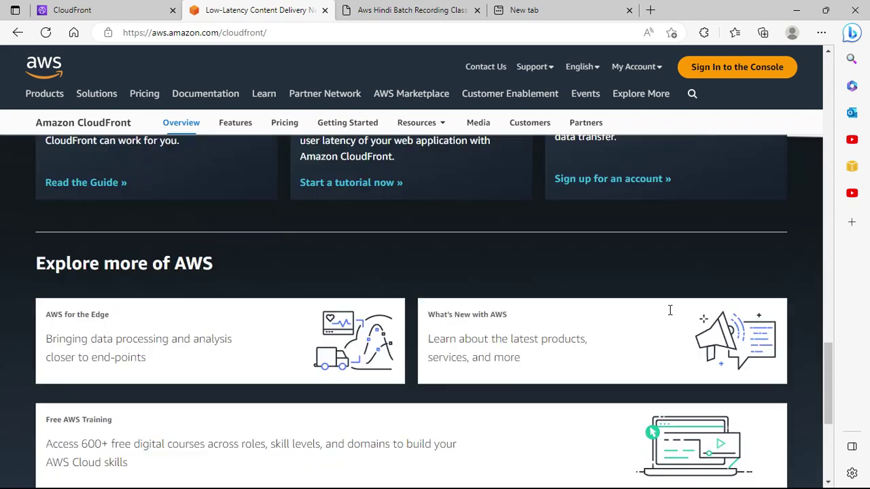
Return to the CloudFront console home page and examine the free tier, pricing, benefits and use cases
{"action": "left_click", "coordinate": [113, 12]}
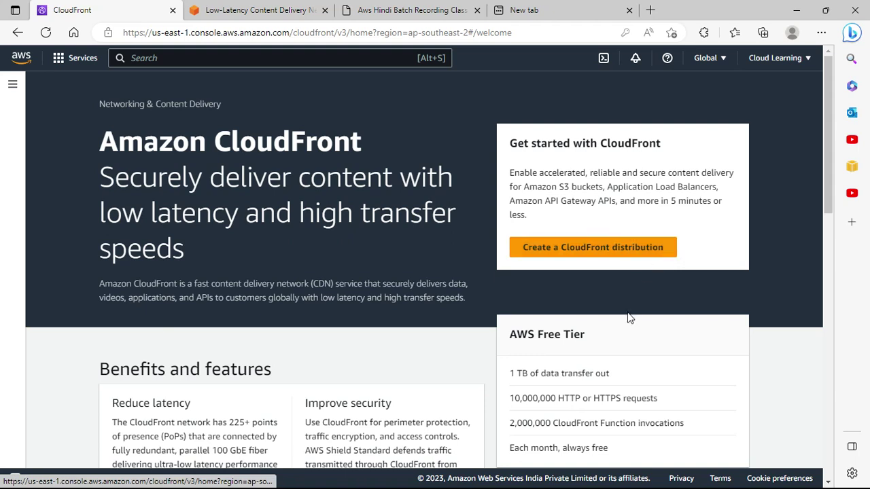
{"action": "scroll", "coordinate": [628, 318], "scroll_direction": "down", "scroll_amount": 1}
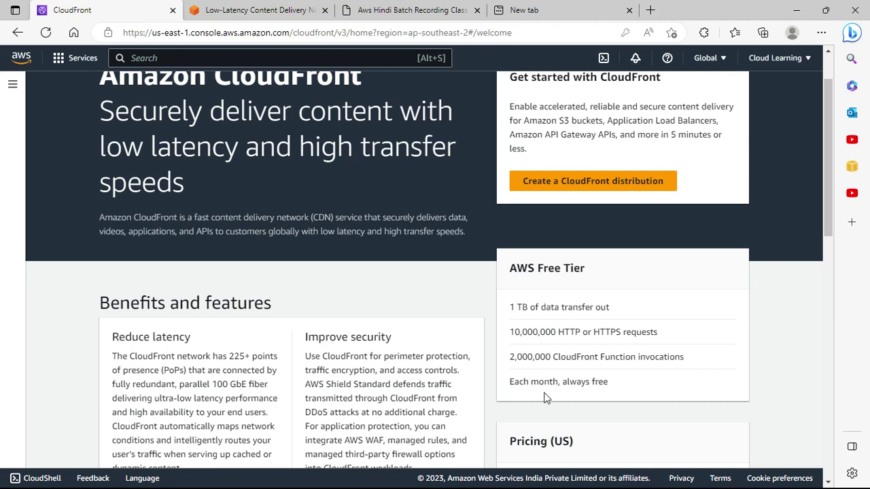
{"action": "scroll", "coordinate": [650, 395], "scroll_direction": "down", "scroll_amount": 3}
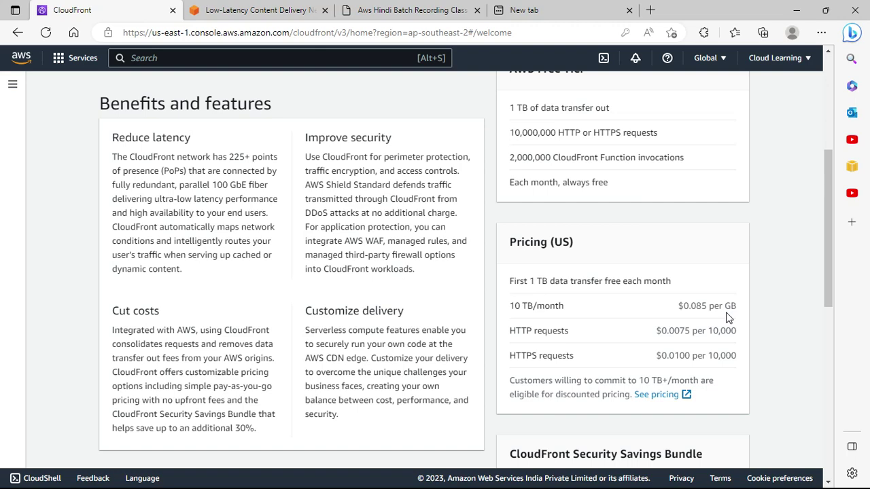
{"action": "scroll", "coordinate": [724, 318], "scroll_direction": "down", "scroll_amount": 4}
{"action": "scroll", "coordinate": [723, 328], "scroll_direction": "down", "scroll_amount": 2}
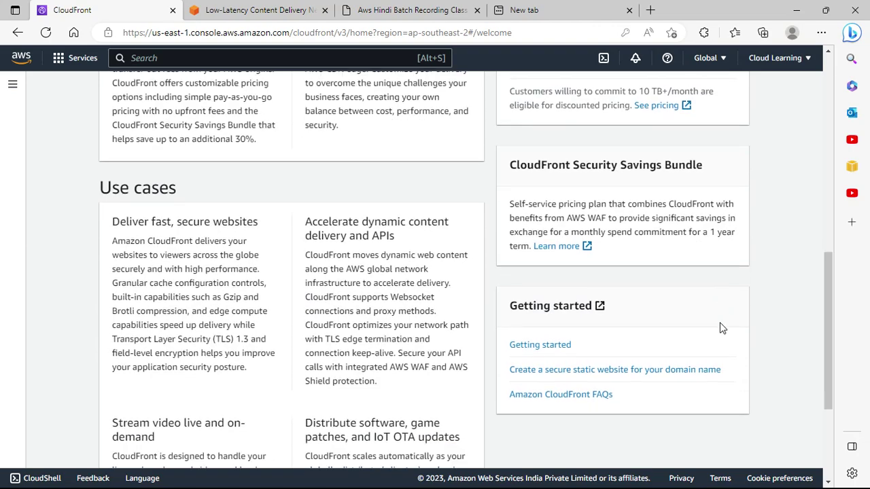
{"action": "scroll", "coordinate": [723, 328], "scroll_direction": "up", "scroll_amount": 7}
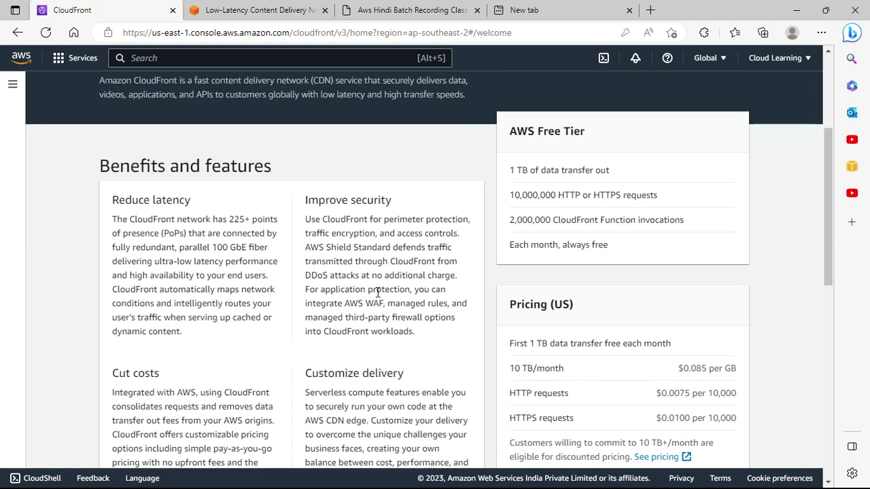
{"action": "scroll", "coordinate": [377, 291], "scroll_direction": "down", "scroll_amount": 2}
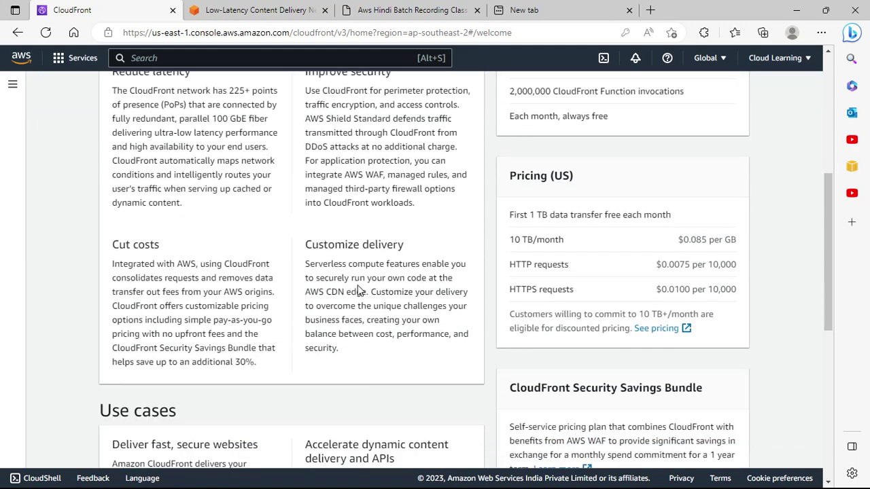
{"action": "scroll", "coordinate": [359, 290], "scroll_direction": "up", "scroll_amount": 5}
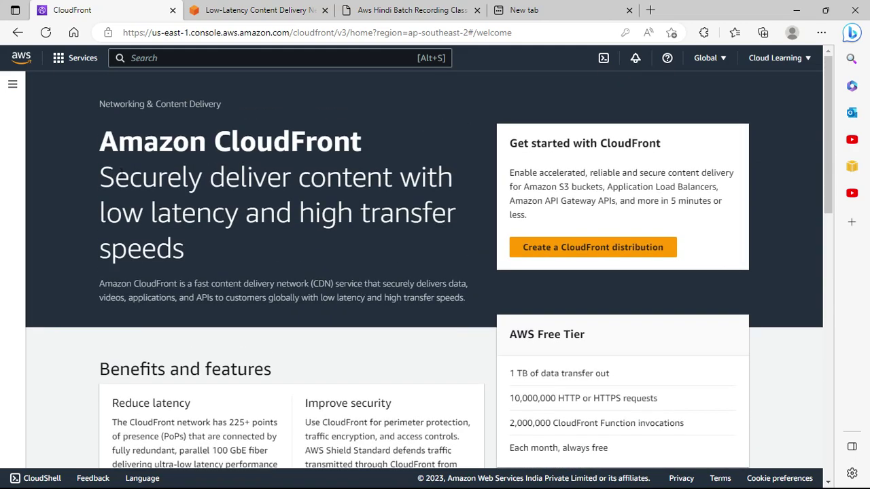
Start creating a CloudFront distribution and choose the Amazon S3 bucket emmas3flowlogs.s3.amazonaws.com as the origin domain
{"action": "left_click", "coordinate": [616, 258]}
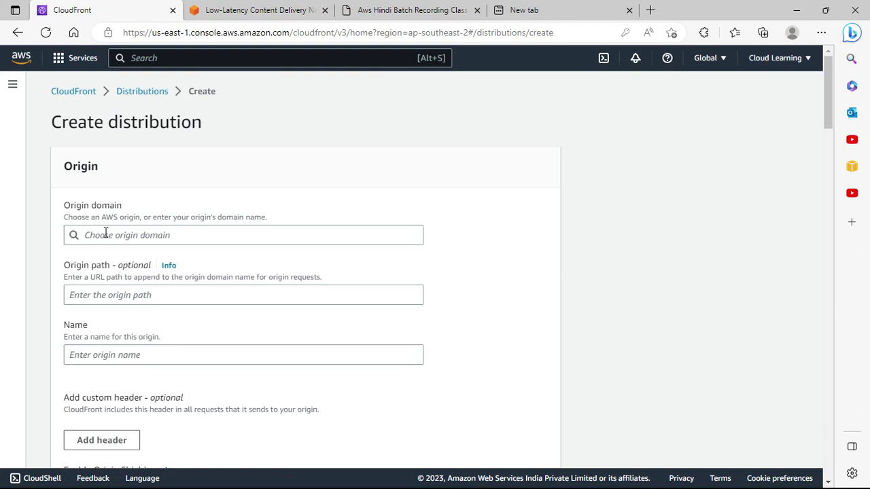
{"action": "left_click", "coordinate": [128, 234]}
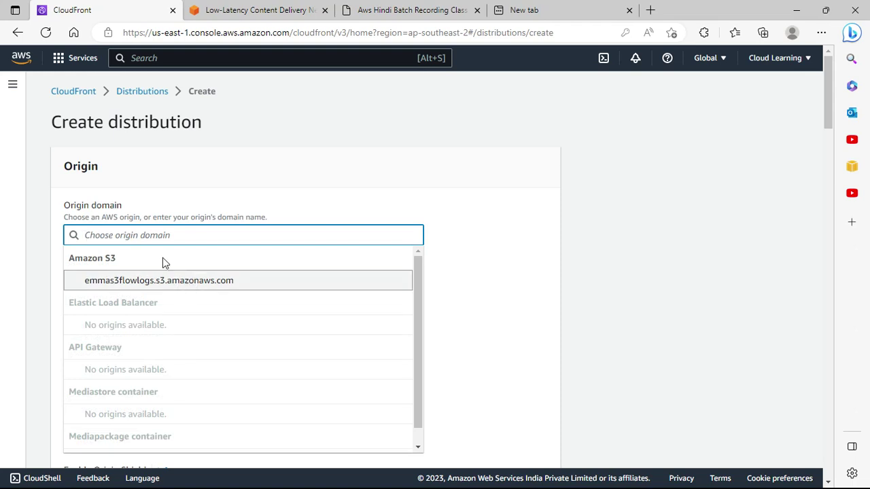
{"action": "scroll", "coordinate": [153, 379], "scroll_direction": "down", "scroll_amount": 1}
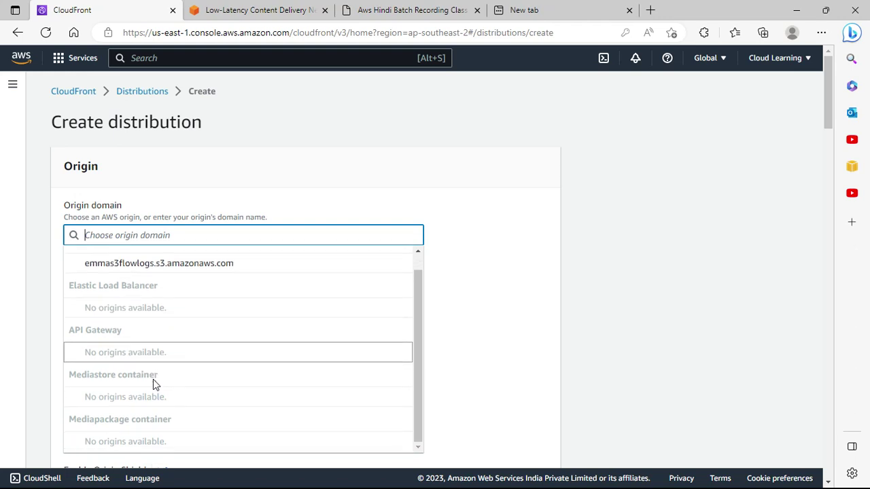
{"action": "scroll", "coordinate": [146, 291], "scroll_direction": "up", "scroll_amount": 1}
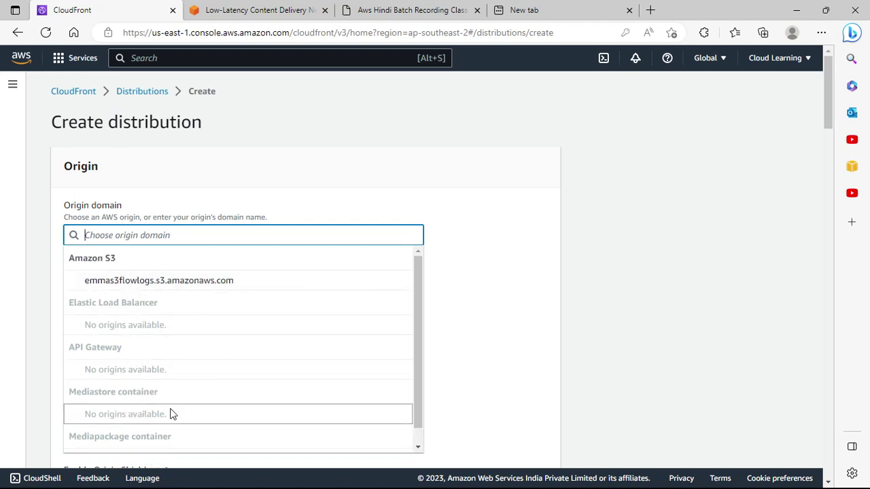
{"action": "scroll", "coordinate": [165, 431], "scroll_direction": "down", "scroll_amount": 1}
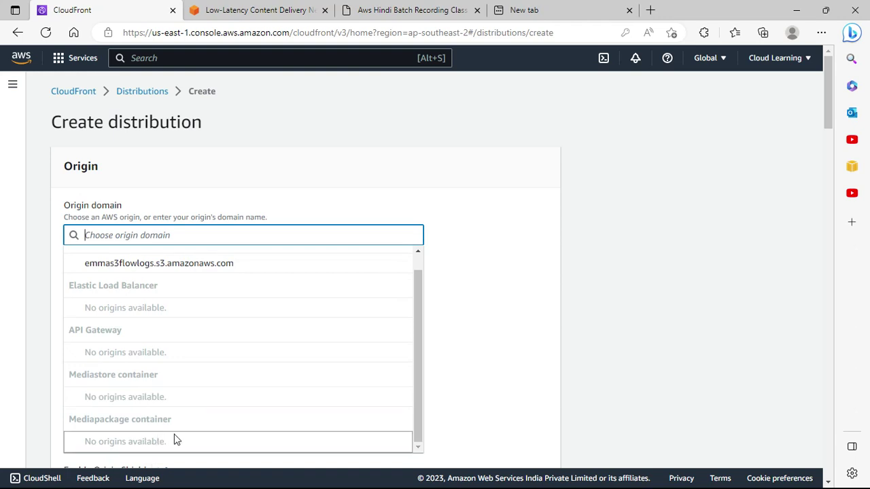
{"action": "left_click", "coordinate": [492, 310]}
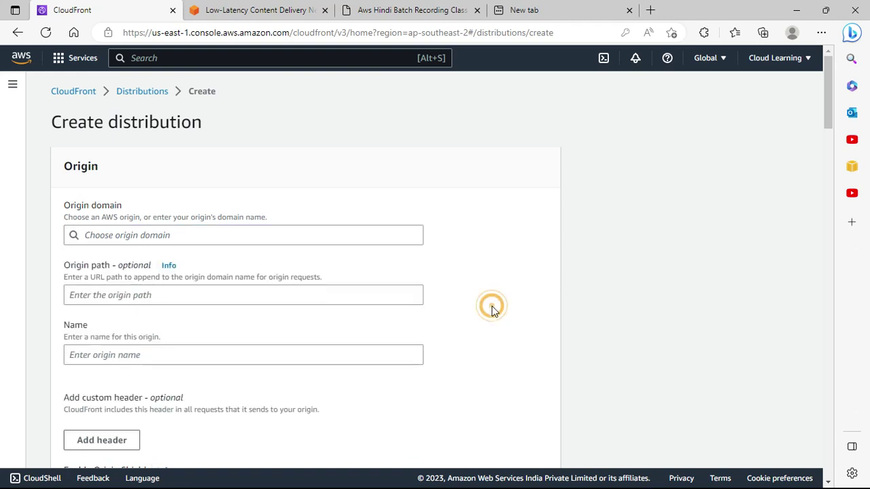
{"action": "left_click", "coordinate": [133, 235]}
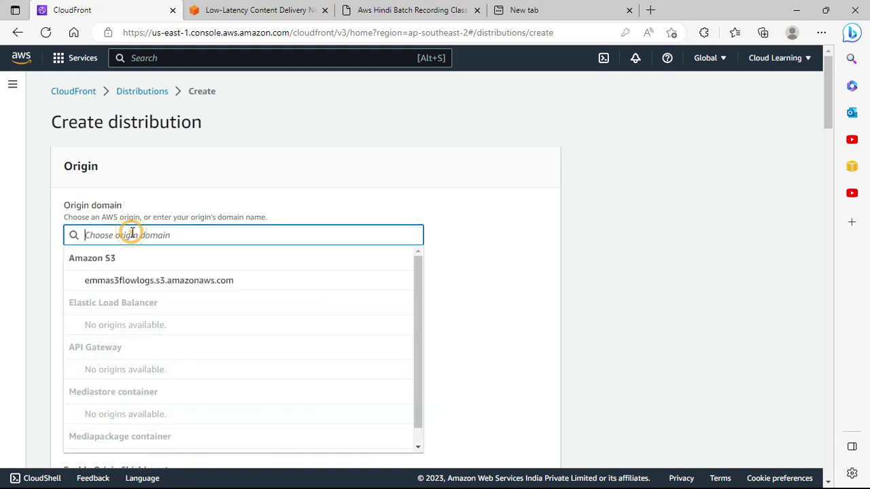
{"action": "left_click", "coordinate": [155, 283]}
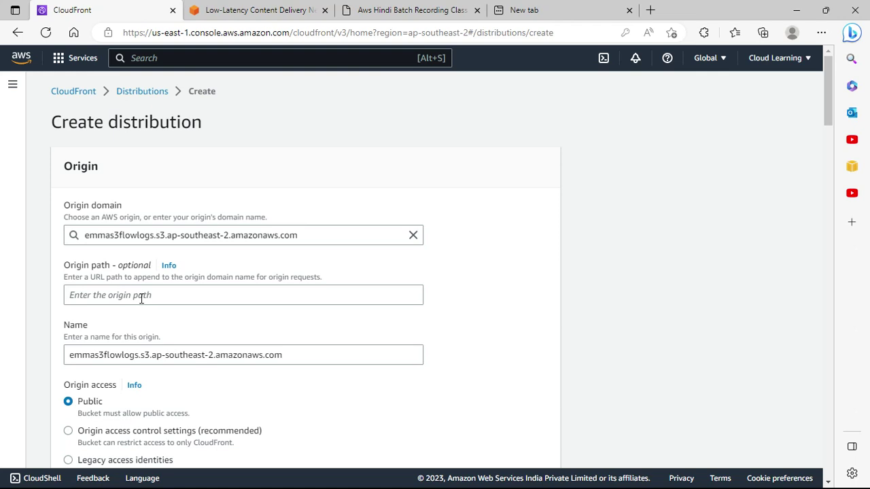
Review the origin name and origin access options, and put the optional origin path field in focus
{"action": "scroll", "coordinate": [141, 297], "scroll_direction": "down", "scroll_amount": 2}
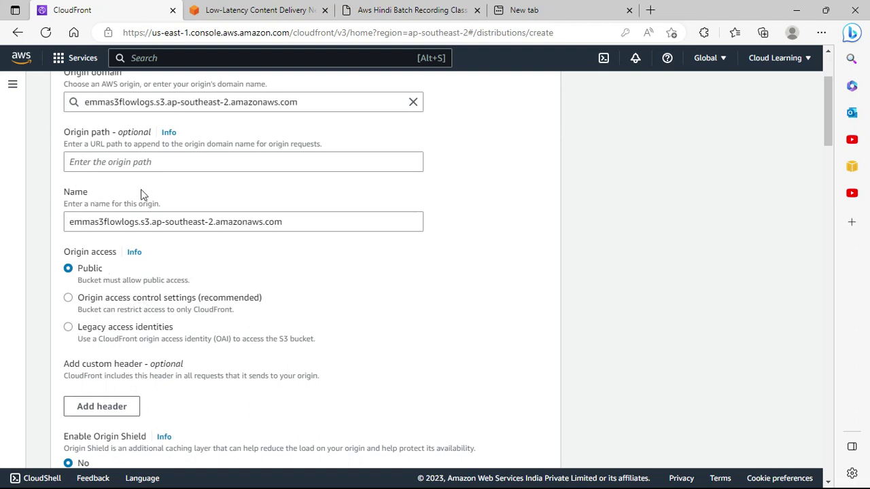
{"action": "left_click", "coordinate": [115, 165]}
{"action": "scroll", "coordinate": [182, 197], "scroll_direction": "up", "scroll_amount": 2}
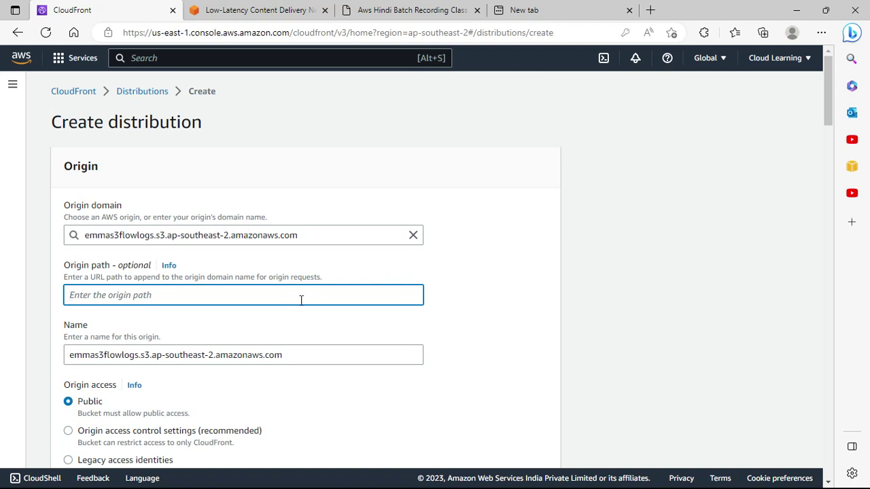
Try /index.php as the origin path and clear the field again
{"action": "type", "text": "/co"}
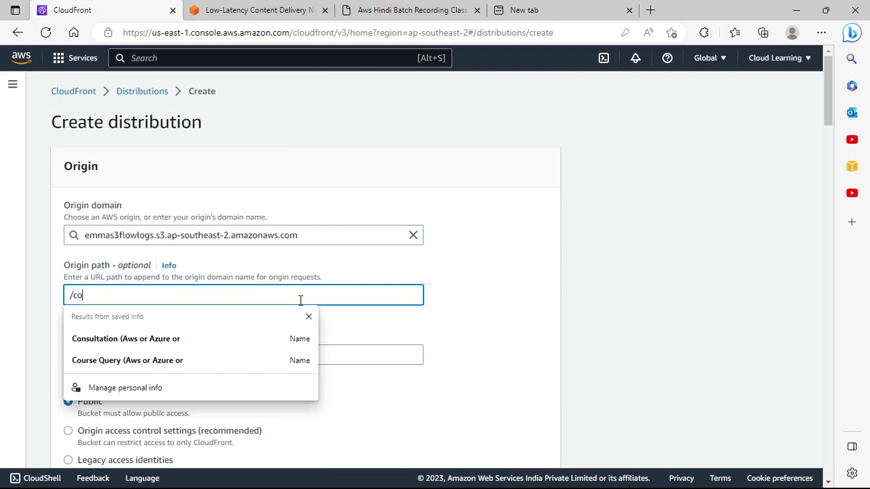
{"action": "key", "text": "BackSpace"}
{"action": "key", "text": "BackSpace"}
{"action": "type", "text": "index"}
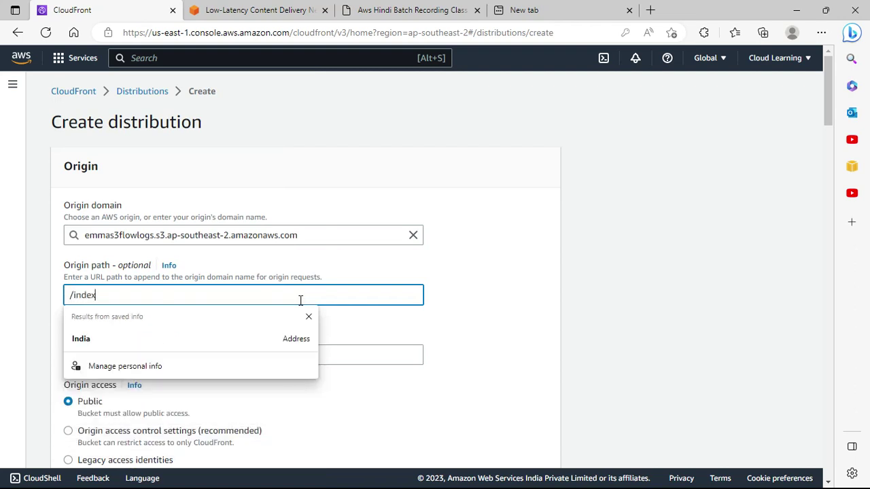
{"action": "type", "text": ".php"}
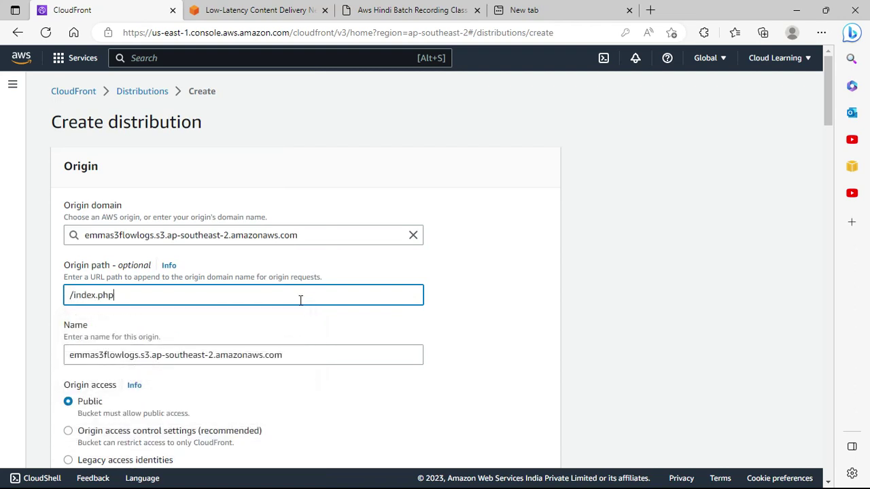
{"action": "key", "text": "BackSpace"}
{"action": "key", "text": "BackSpace"}
{"action": "key", "text": "BackSpace"}
{"action": "key", "text": "BackSpace"}
{"action": "key", "text": "BackSpace"}
{"action": "key", "text": "BackSpace"}
{"action": "key", "text": "BackSpace"}
{"action": "key", "text": "BackSpace"}
{"action": "key", "text": "BackSpace"}
{"action": "key", "text": "BackSpace"}
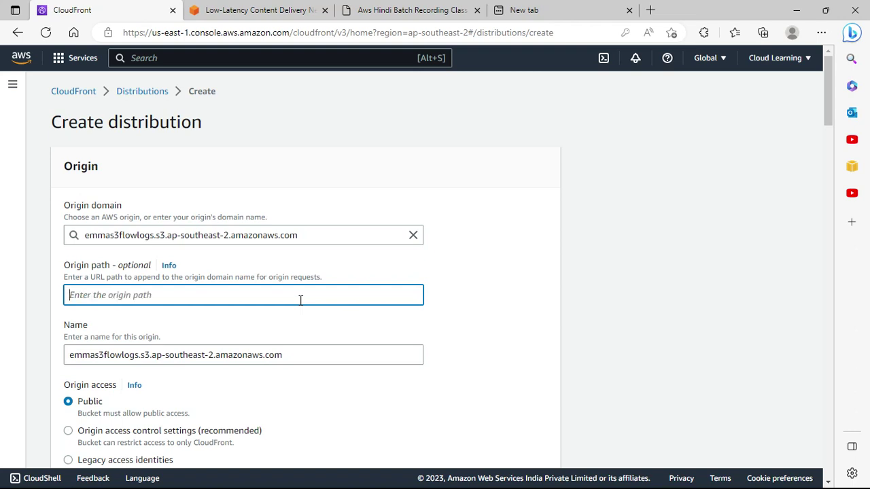
Rename the origin as cloudlearningcf
{"action": "scroll", "coordinate": [301, 300], "scroll_direction": "down", "scroll_amount": 2}
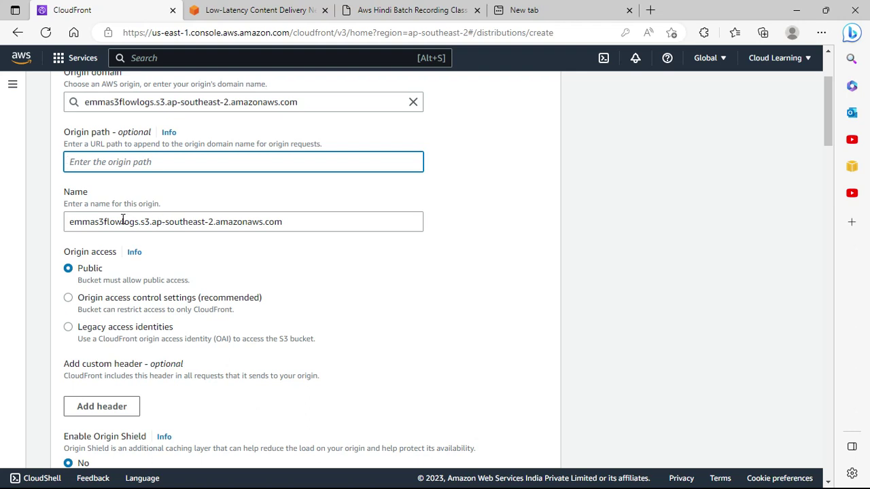
{"action": "left_click_drag", "start_coordinate": [297, 221], "coordinate": [27, 229]}
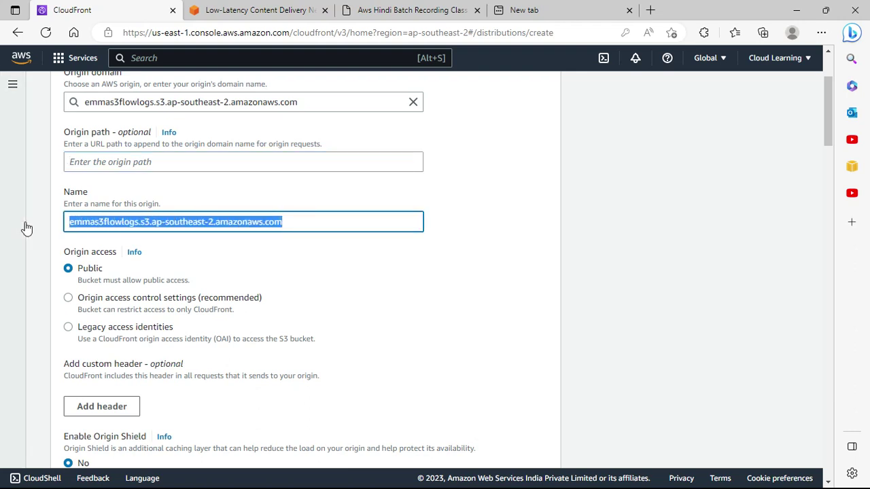
{"action": "type", "text": "cloudl"}
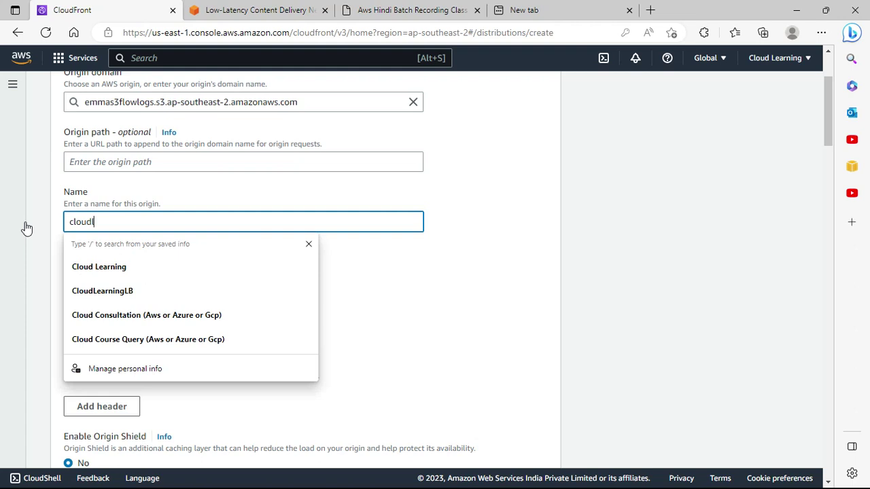
{"action": "type", "text": "earning"}
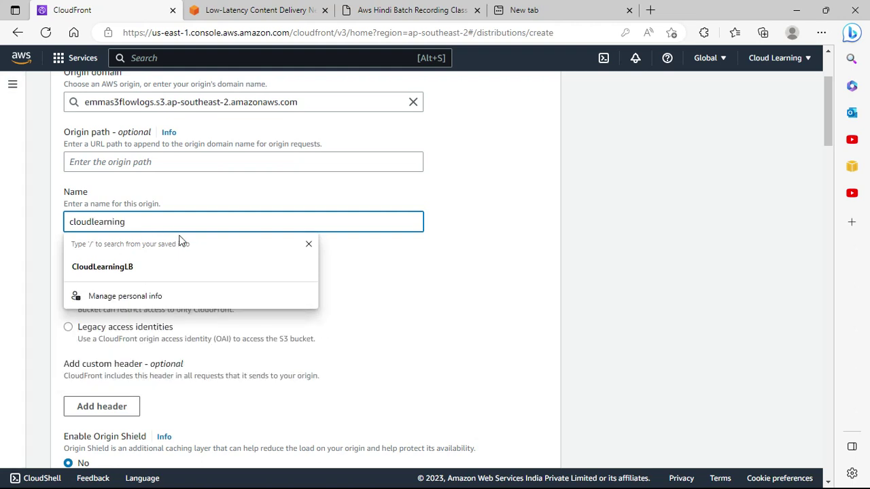
{"action": "type", "text": "cf"}
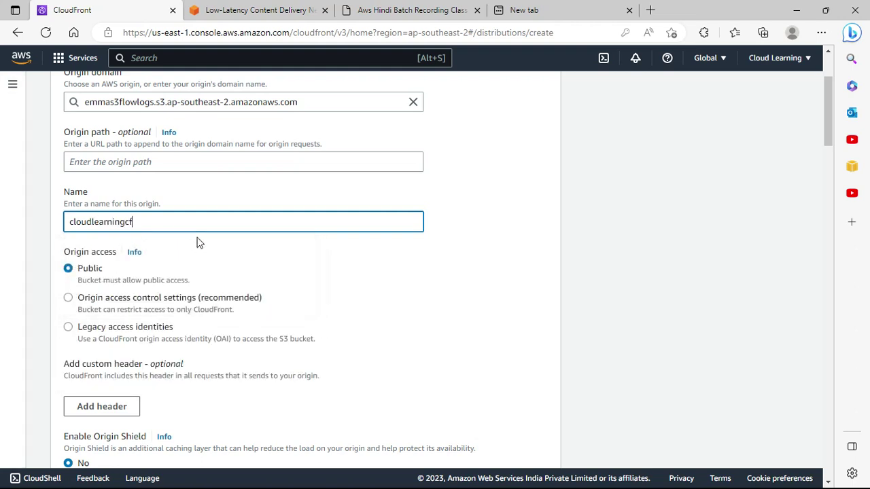
Set origin access to origin access control settings and create a control setting with the suggested bucket name, signed requests and origin type S3
{"action": "scroll", "coordinate": [282, 279], "scroll_direction": "down", "scroll_amount": 1}
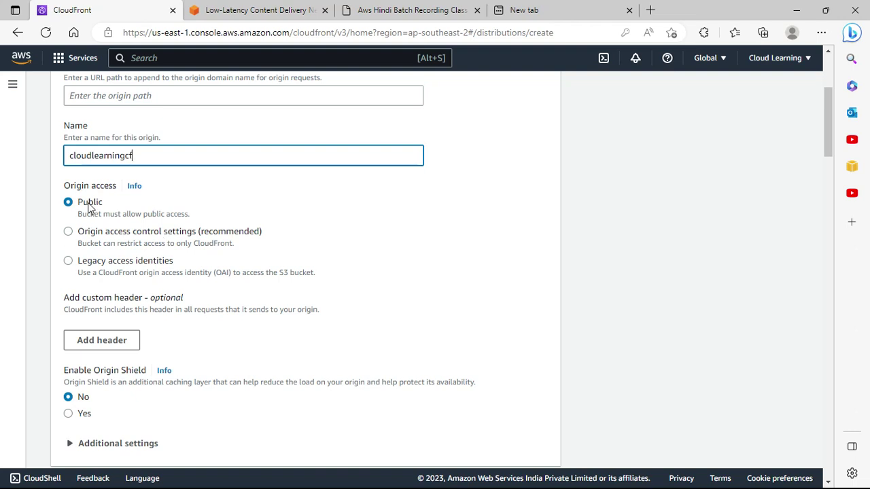
{"action": "left_click", "coordinate": [115, 232]}
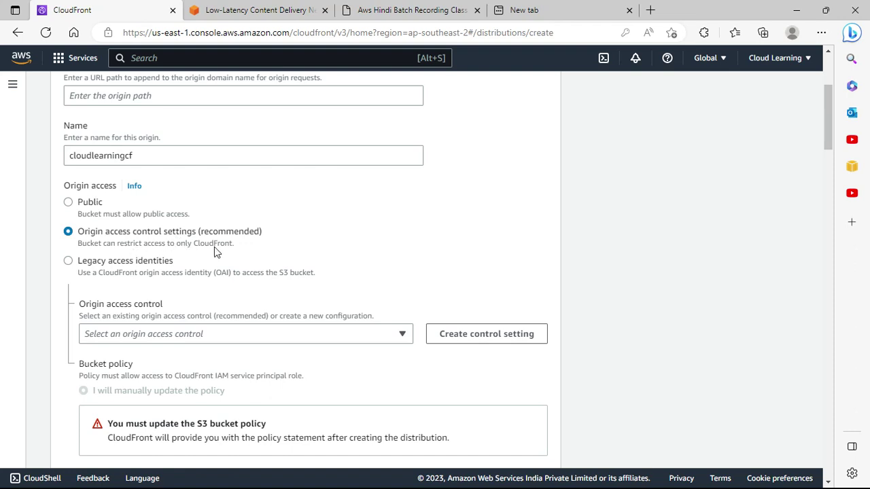
{"action": "left_click", "coordinate": [345, 335]}
{"action": "left_click", "coordinate": [342, 331]}
{"action": "left_click", "coordinate": [456, 342]}
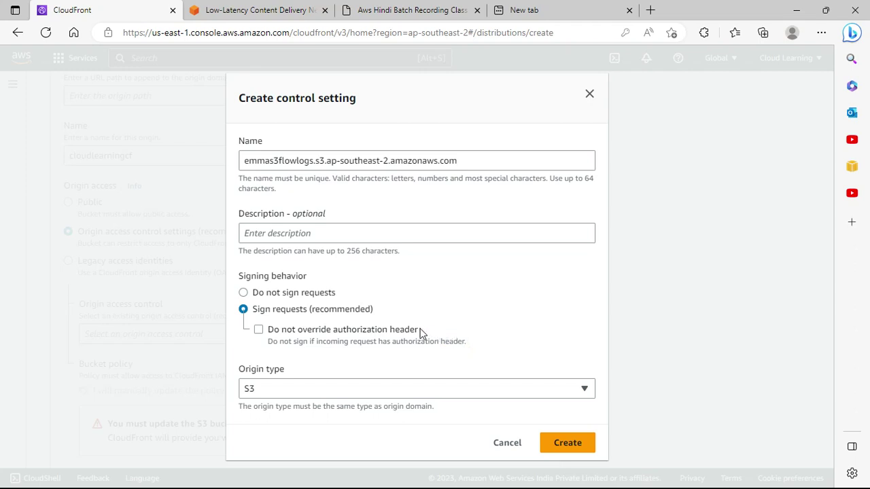
{"action": "left_click", "coordinate": [386, 388]}
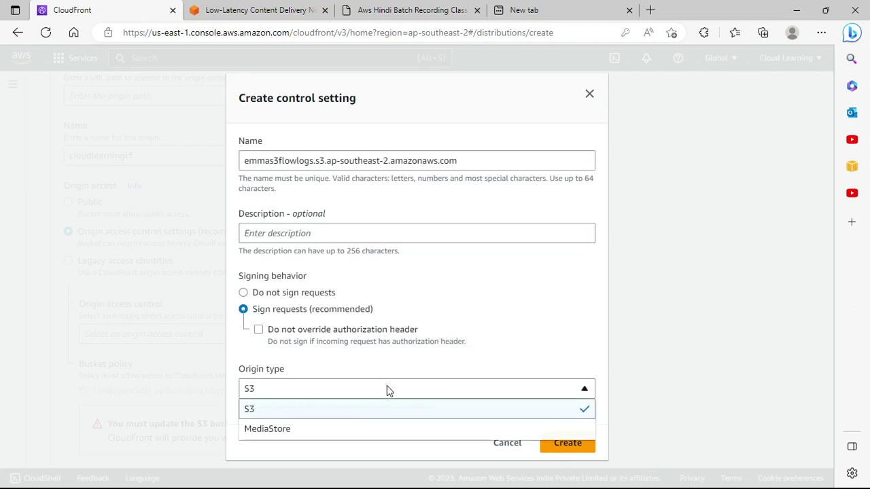
{"action": "left_click", "coordinate": [386, 389]}
{"action": "left_click", "coordinate": [389, 390]}
{"action": "left_click", "coordinate": [387, 386]}
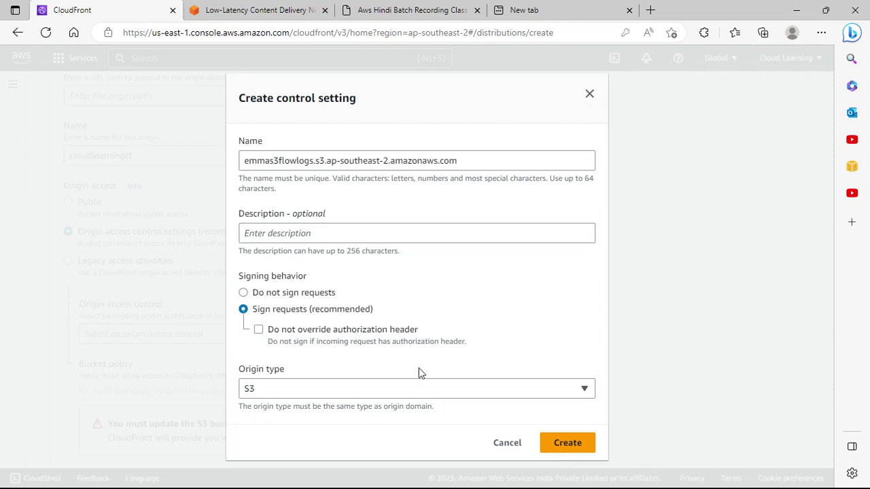
{"action": "left_click", "coordinate": [565, 446]}
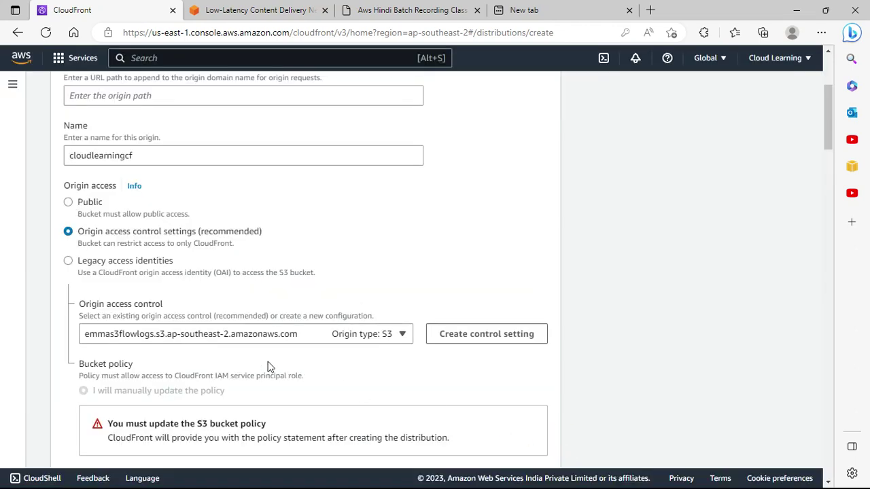
Try to create a second control setting with the same bucket name, and cancel it
{"action": "scroll", "coordinate": [287, 363], "scroll_direction": "down", "scroll_amount": 2}
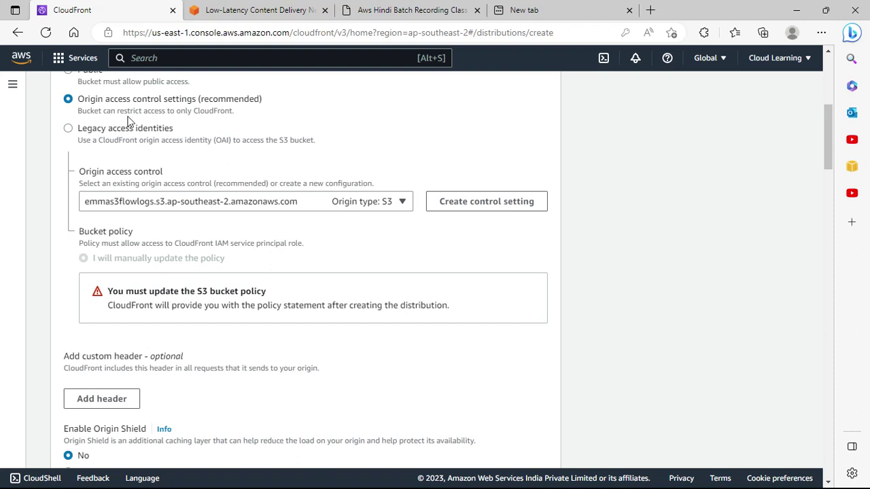
{"action": "left_click", "coordinate": [104, 260]}
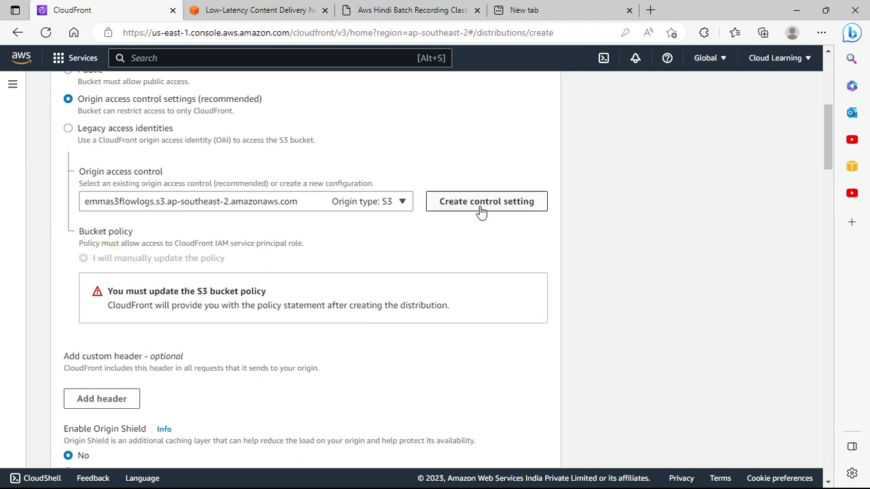
{"action": "left_click", "coordinate": [480, 207]}
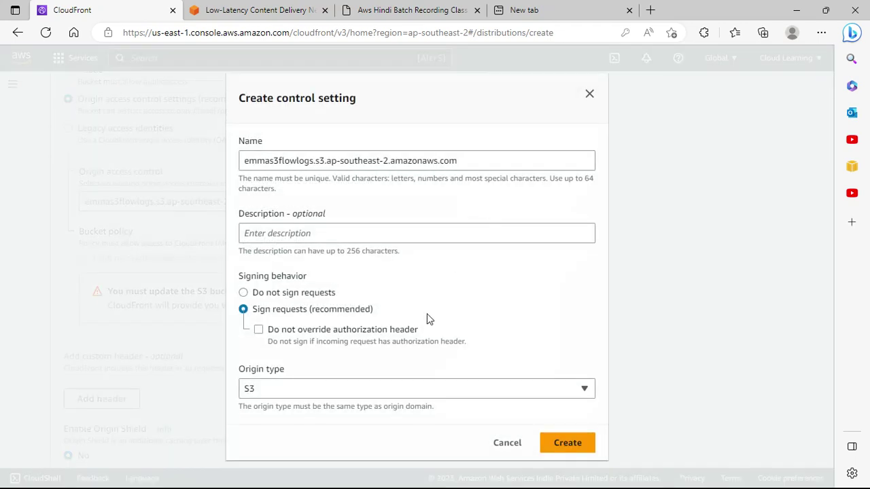
{"action": "left_click", "coordinate": [550, 441]}
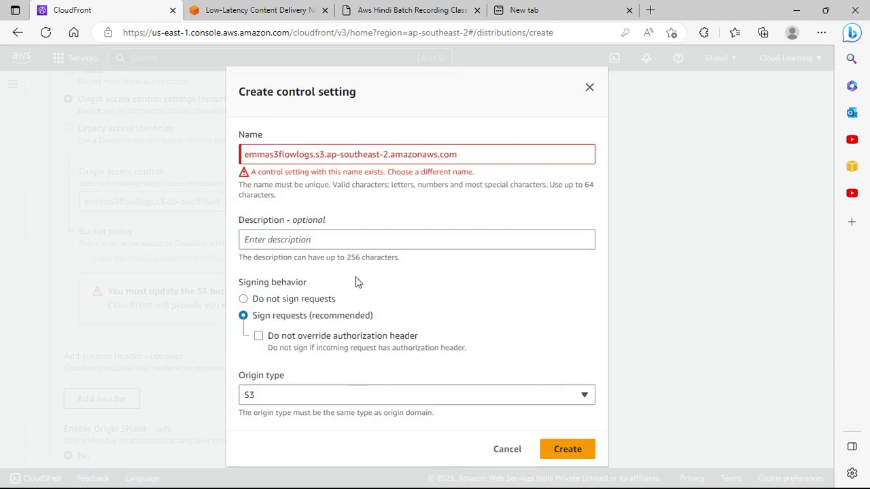
{"action": "left_click", "coordinate": [495, 454]}
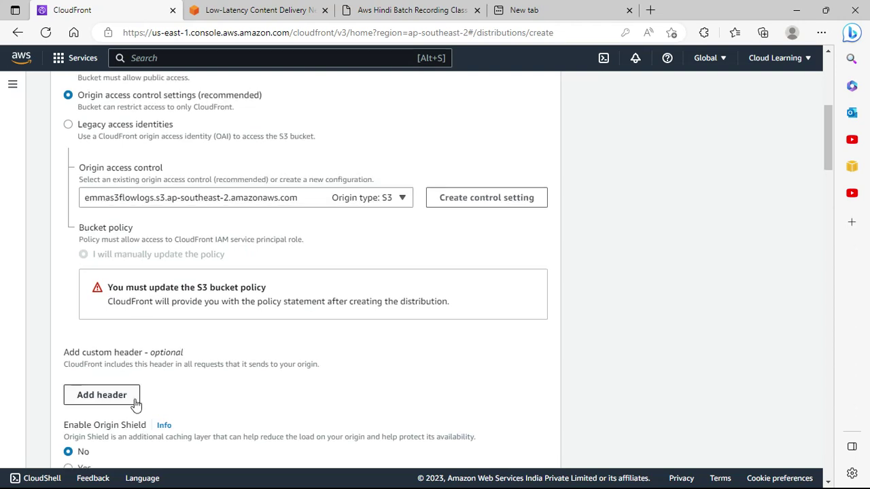
Check the available origin access controls and review the bucket policy, custom header and Origin Shield options
{"action": "scroll", "coordinate": [157, 403], "scroll_direction": "down", "scroll_amount": 1}
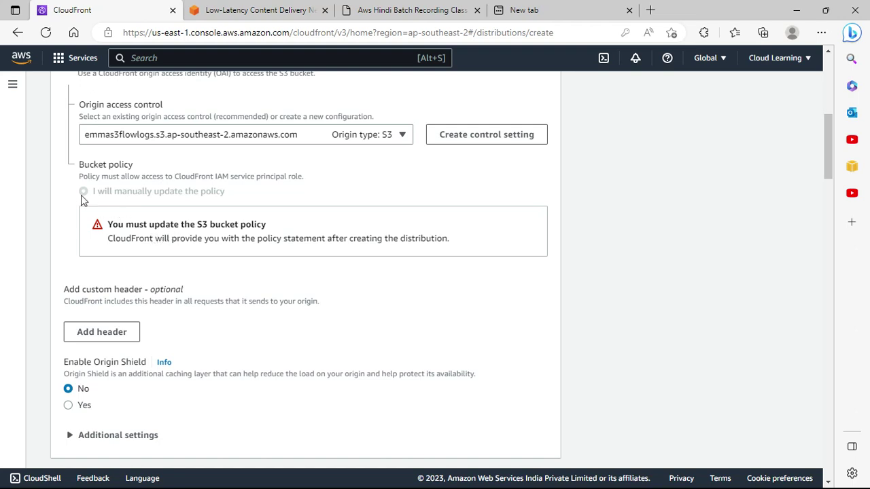
{"action": "scroll", "coordinate": [201, 245], "scroll_direction": "up", "scroll_amount": 2}
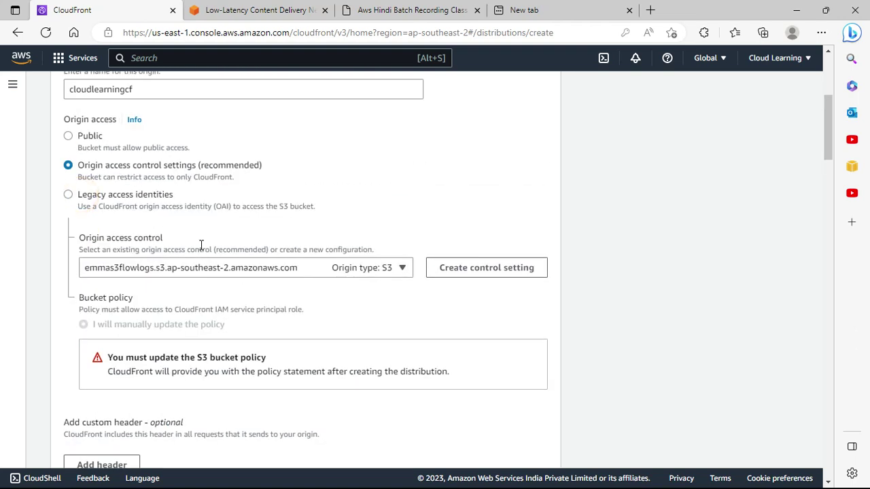
{"action": "left_click", "coordinate": [408, 270]}
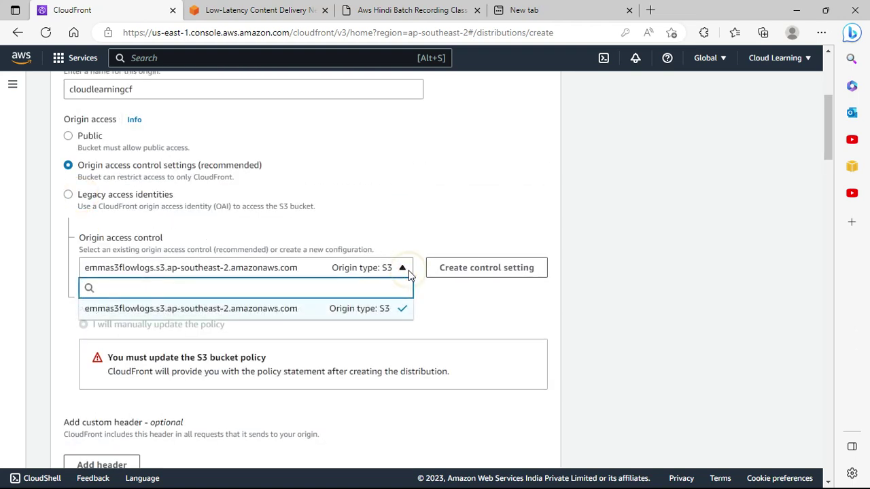
{"action": "left_click", "coordinate": [410, 232]}
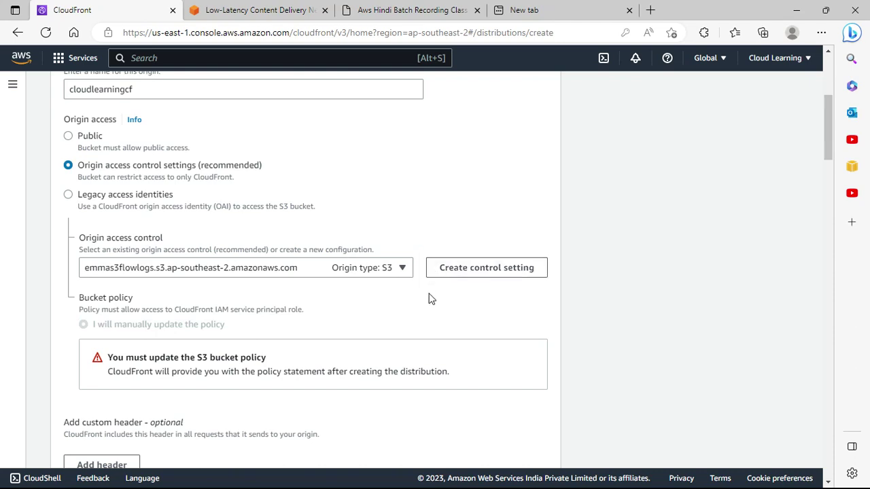
{"action": "scroll", "coordinate": [394, 310], "scroll_direction": "down", "scroll_amount": 3}
{"action": "scroll", "coordinate": [331, 281], "scroll_direction": "up", "scroll_amount": 2}
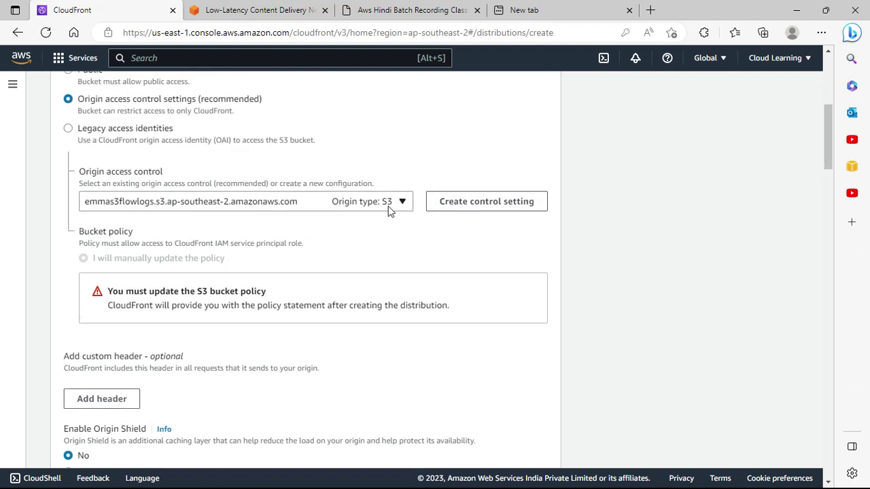
Switch origin access to legacy access identities and back to origin access control settings, reselecting the S3 control setting of the emmas3flowlogs bucket
{"action": "left_click", "coordinate": [115, 137]}
{"action": "left_click", "coordinate": [115, 138]}
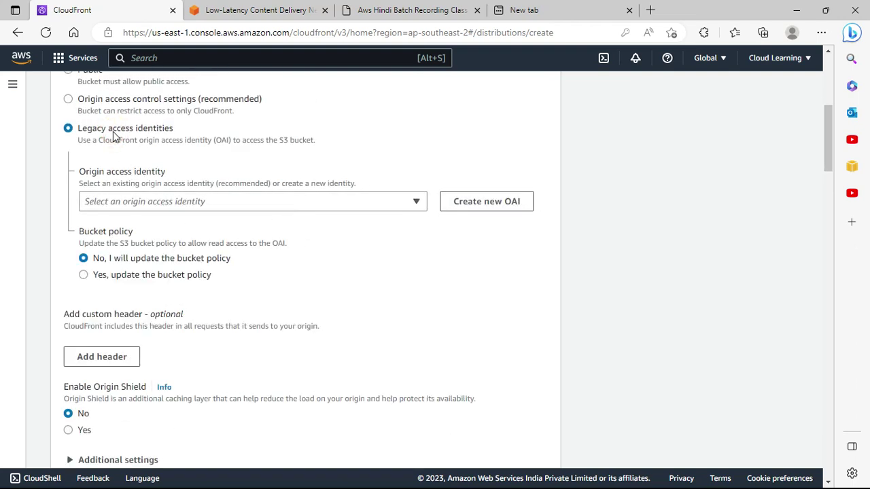
{"action": "left_click", "coordinate": [119, 106]}
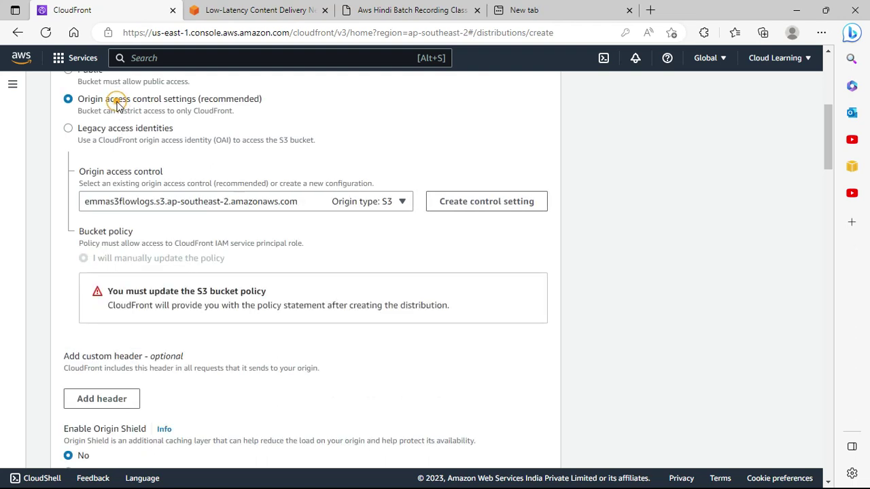
{"action": "left_click", "coordinate": [403, 212]}
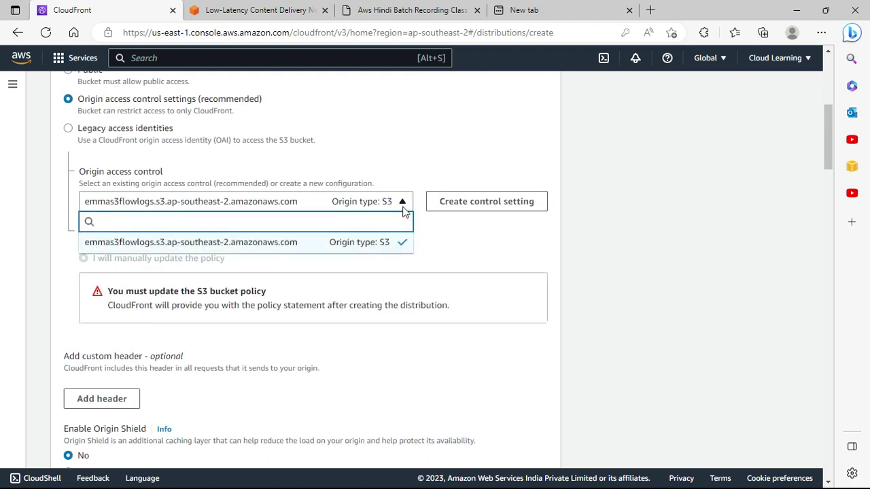
{"action": "left_click", "coordinate": [177, 241]}
{"action": "scroll", "coordinate": [176, 238], "scroll_direction": "up", "scroll_amount": 2}
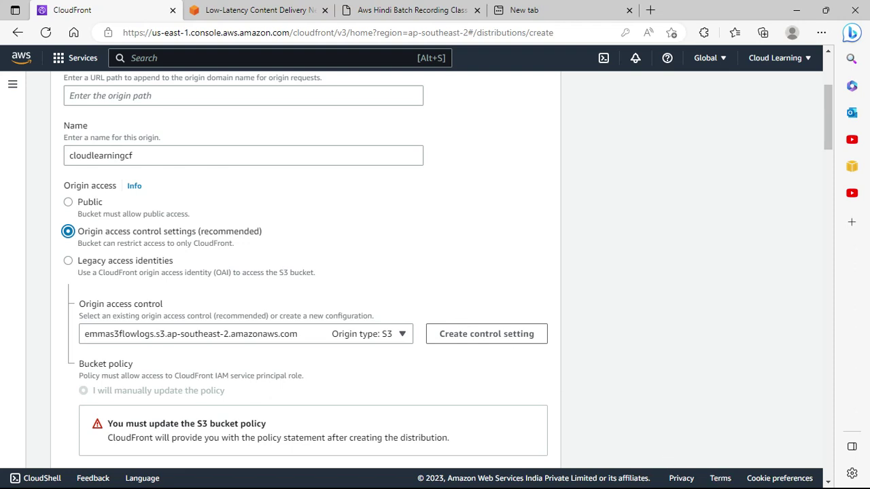
{"action": "key", "text": "super"}
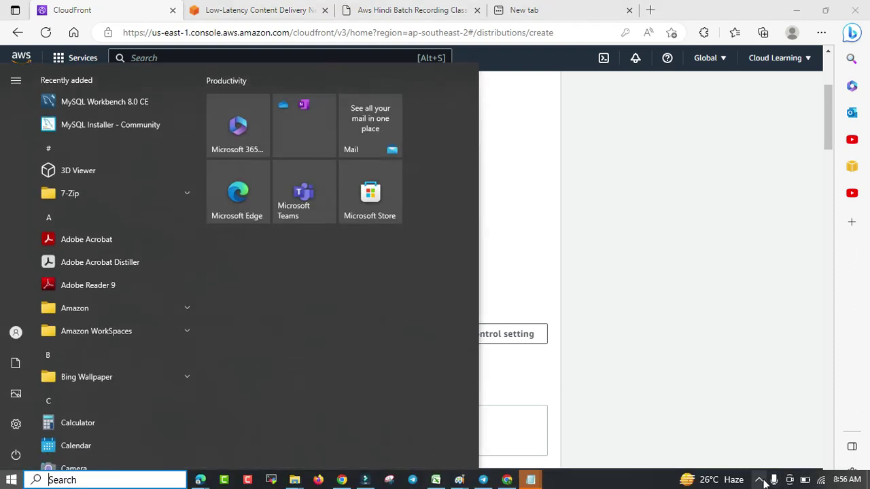
{"action": "left_click", "coordinate": [762, 480]}
{"action": "left_click", "coordinate": [784, 459]}
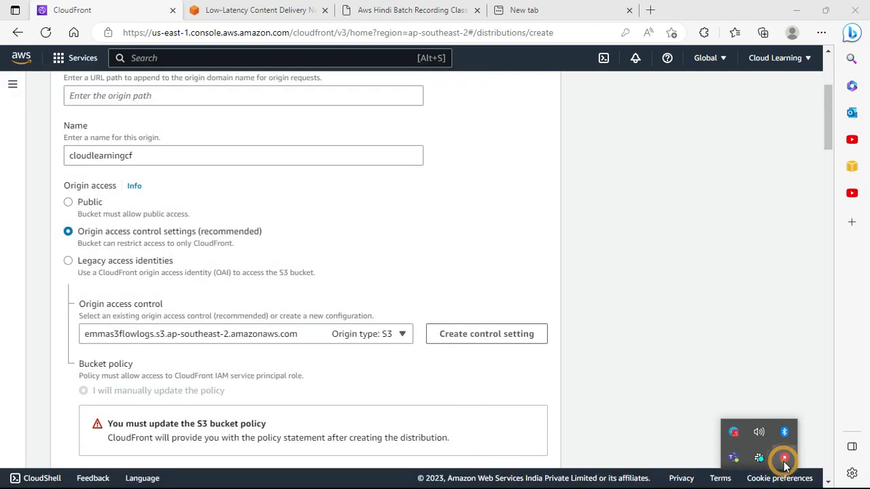
{"action": "right_click", "coordinate": [785, 459]}
{"action": "left_click", "coordinate": [782, 458]}
{"action": "right_click", "coordinate": [785, 460]}
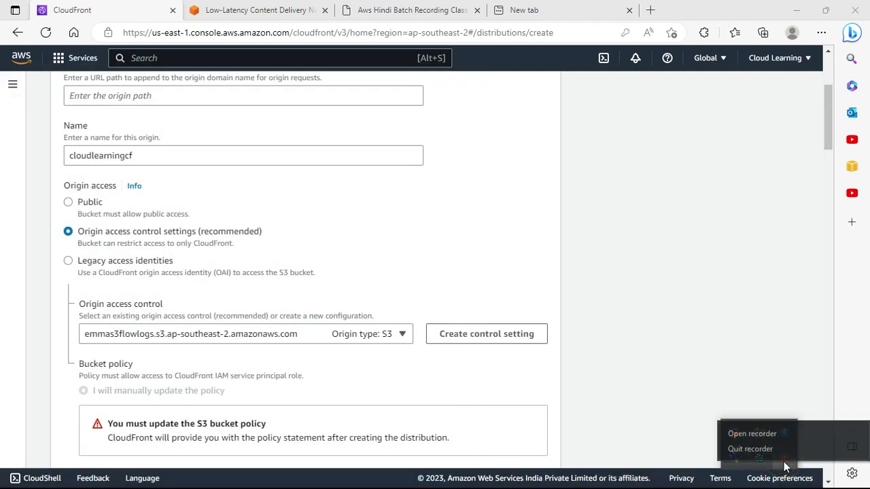
{"action": "left_click", "coordinate": [752, 434]}
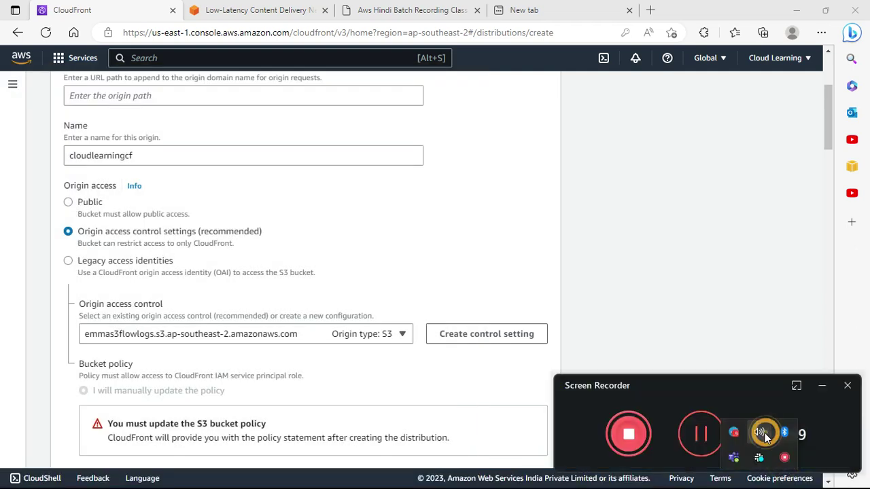
{"action": "left_click", "coordinate": [824, 386]}
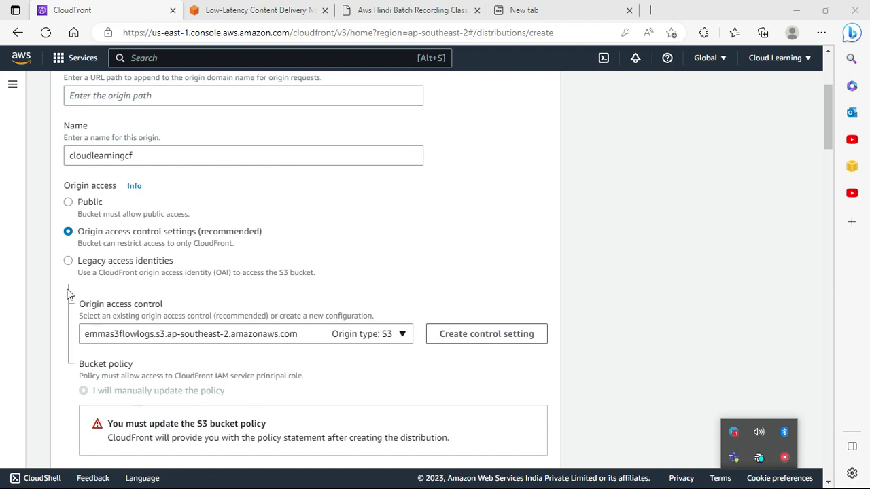
Set origin access to legacy access identities, choose to update the bucket policy, and create a new OAI with the suggested bucket name
{"action": "left_click", "coordinate": [104, 261]}
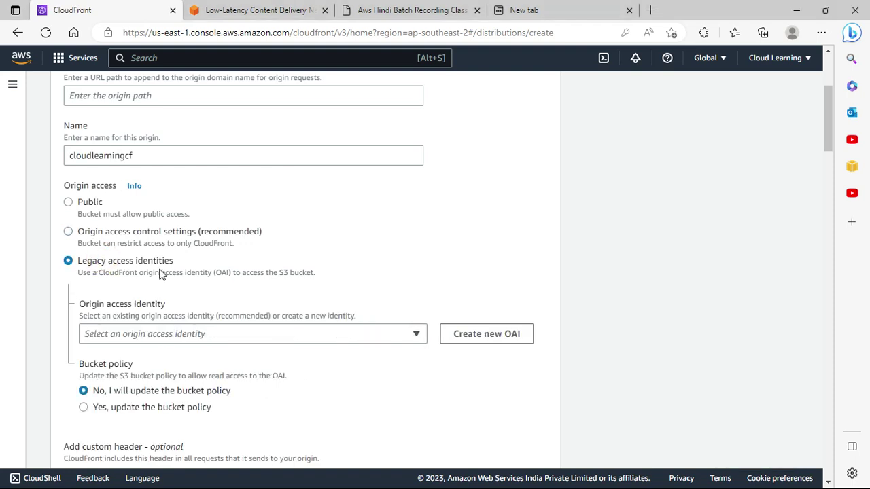
{"action": "left_click", "coordinate": [252, 335]}
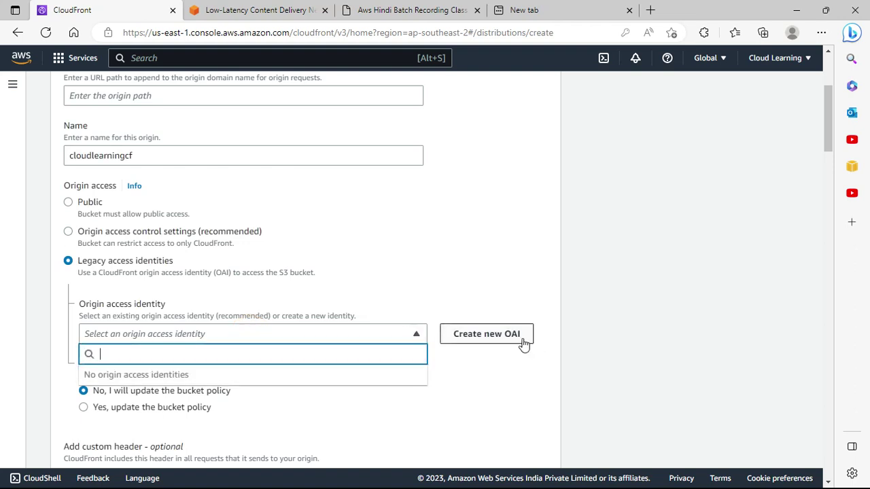
{"action": "left_click", "coordinate": [483, 400]}
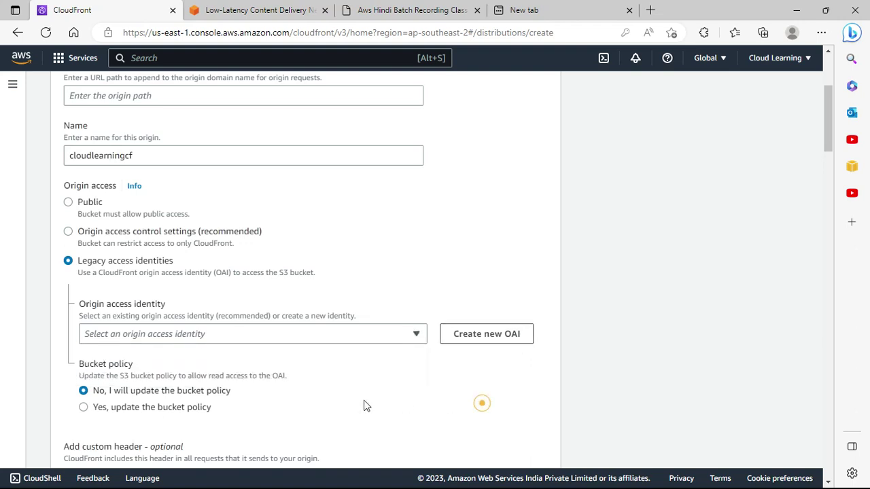
{"action": "left_click", "coordinate": [135, 409]}
{"action": "left_click", "coordinate": [456, 335]}
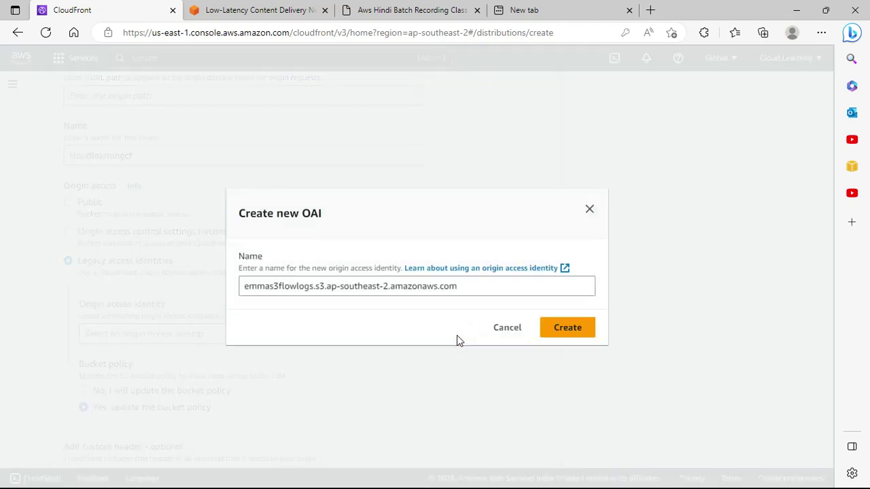
{"action": "left_click", "coordinate": [575, 329]}
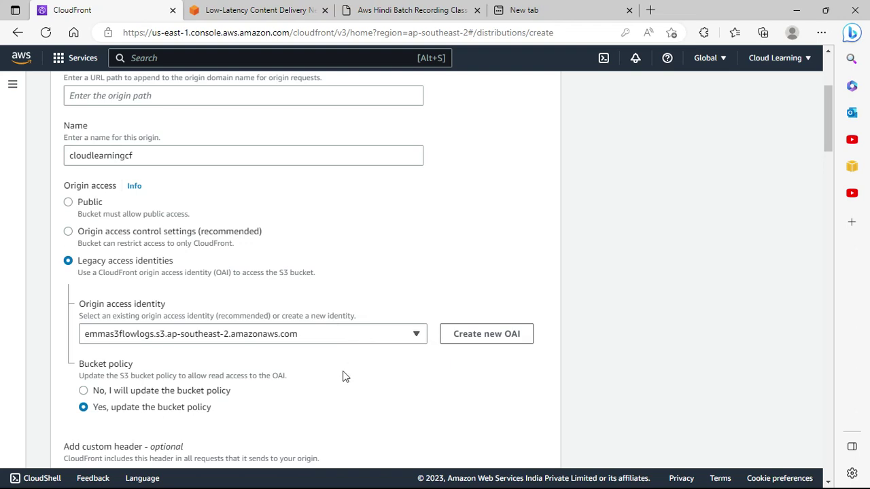
Review the custom header, Origin Shield and additional connection settings, and recheck the whole origin section
{"action": "scroll", "coordinate": [342, 377], "scroll_direction": "down", "scroll_amount": 1}
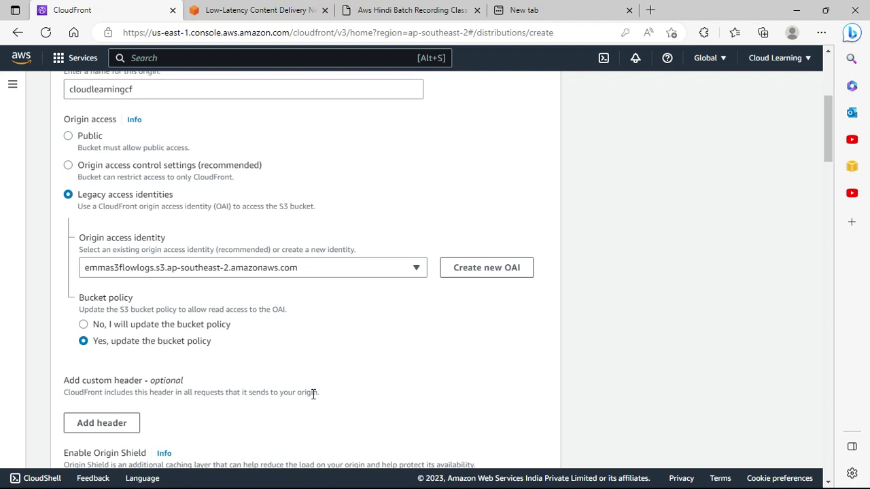
{"action": "scroll", "coordinate": [311, 394], "scroll_direction": "down", "scroll_amount": 2}
{"action": "scroll", "coordinate": [192, 389], "scroll_direction": "down", "scroll_amount": 1}
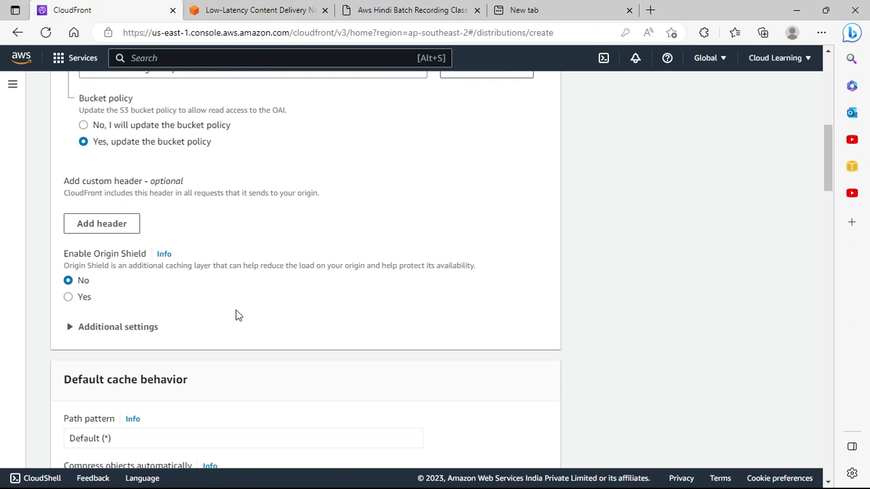
{"action": "left_click", "coordinate": [104, 327]}
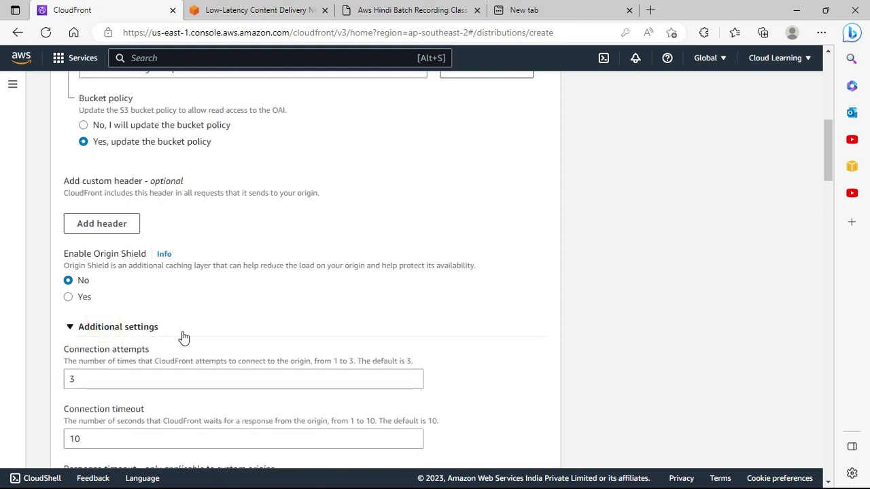
{"action": "scroll", "coordinate": [184, 340], "scroll_direction": "down", "scroll_amount": 2}
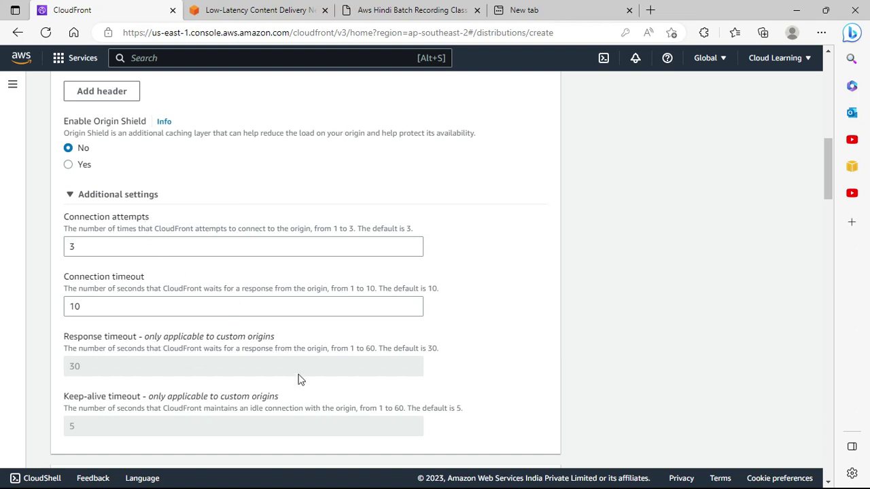
{"action": "left_click", "coordinate": [102, 196]}
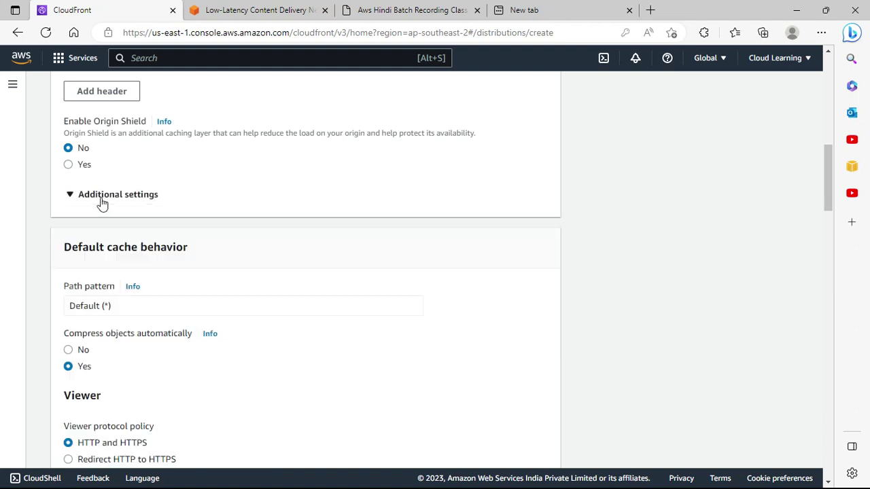
{"action": "scroll", "coordinate": [282, 330], "scroll_direction": "down", "scroll_amount": 1}
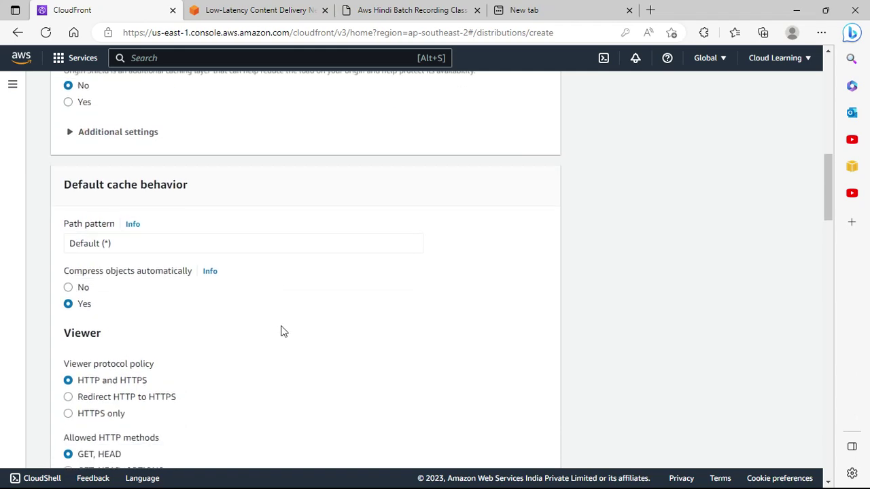
{"action": "scroll", "coordinate": [281, 331], "scroll_direction": "up", "scroll_amount": 10}
{"action": "scroll", "coordinate": [291, 330], "scroll_direction": "up", "scroll_amount": 3}
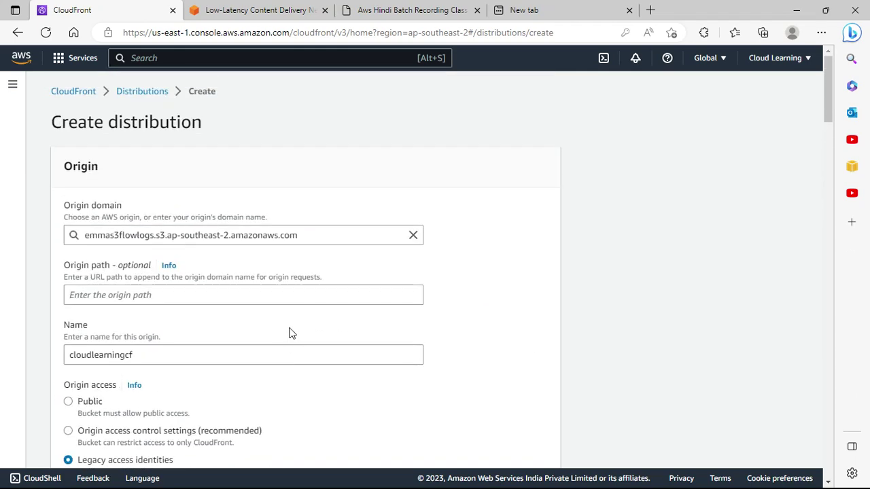
{"action": "scroll", "coordinate": [272, 272], "scroll_direction": "down", "scroll_amount": 2}
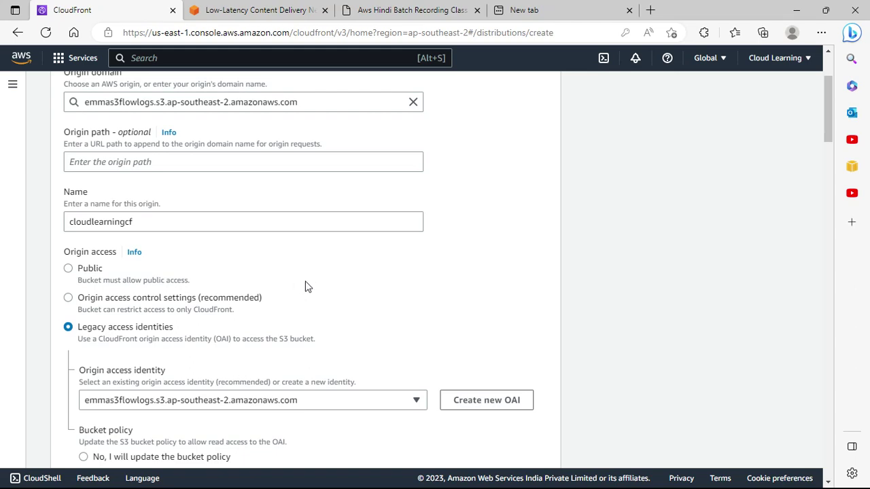
{"action": "scroll", "coordinate": [310, 285], "scroll_direction": "down", "scroll_amount": 5}
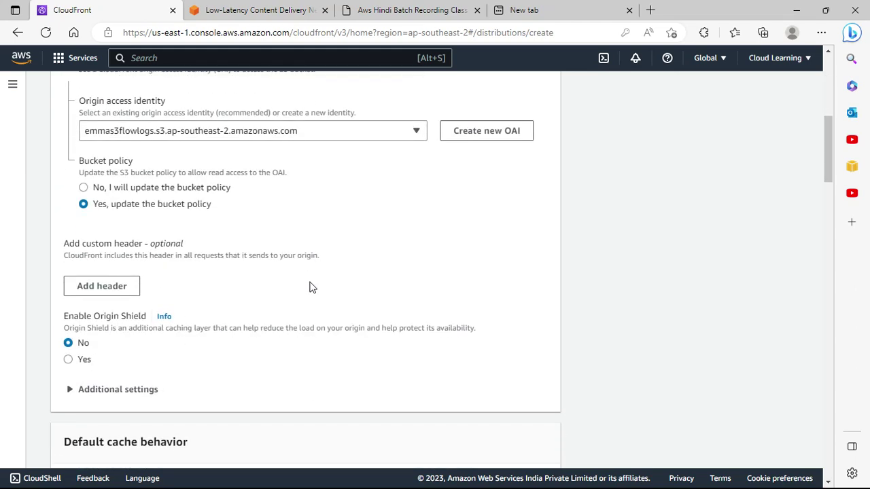
Examine the default cache behavior's path pattern and read its help on wildcards and supported characters
{"action": "scroll", "coordinate": [311, 287], "scroll_direction": "down", "scroll_amount": 2}
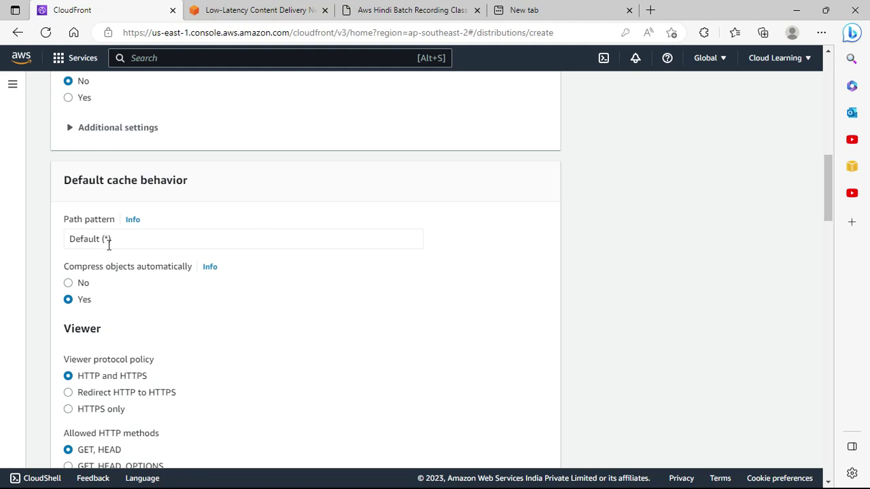
{"action": "left_click", "coordinate": [176, 239]}
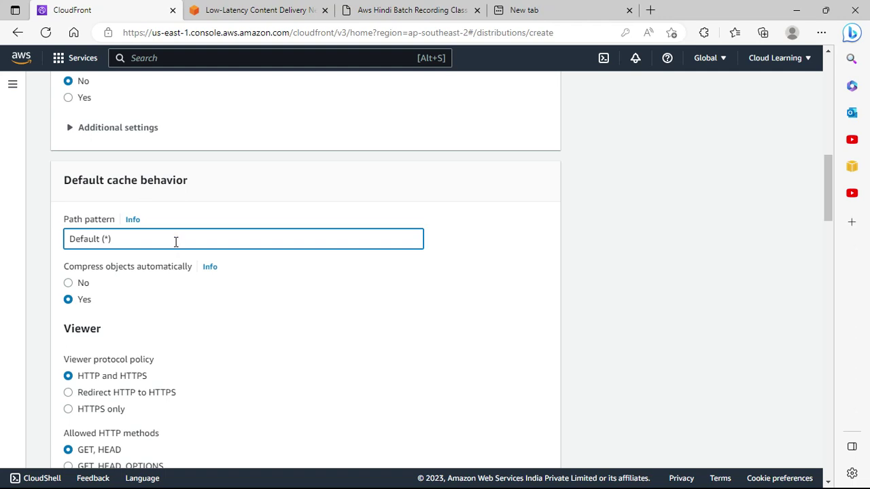
{"action": "left_click_drag", "start_coordinate": [177, 239], "coordinate": [30, 241]}
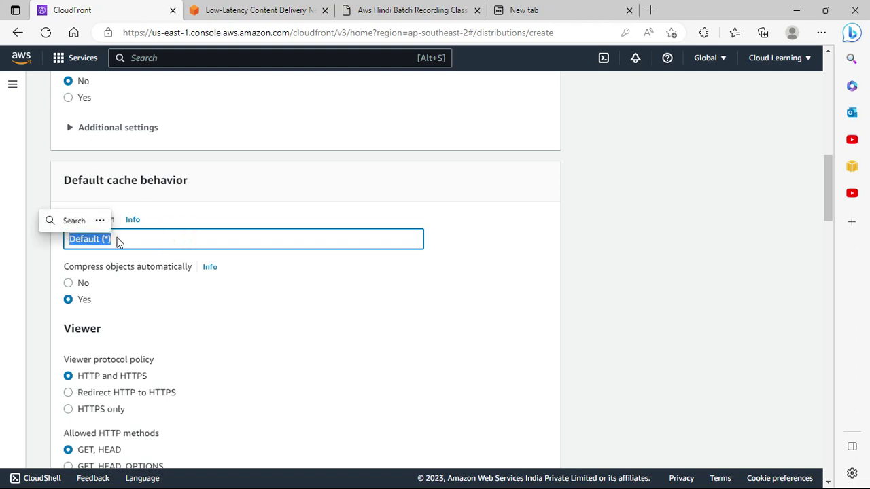
{"action": "left_click", "coordinate": [327, 324]}
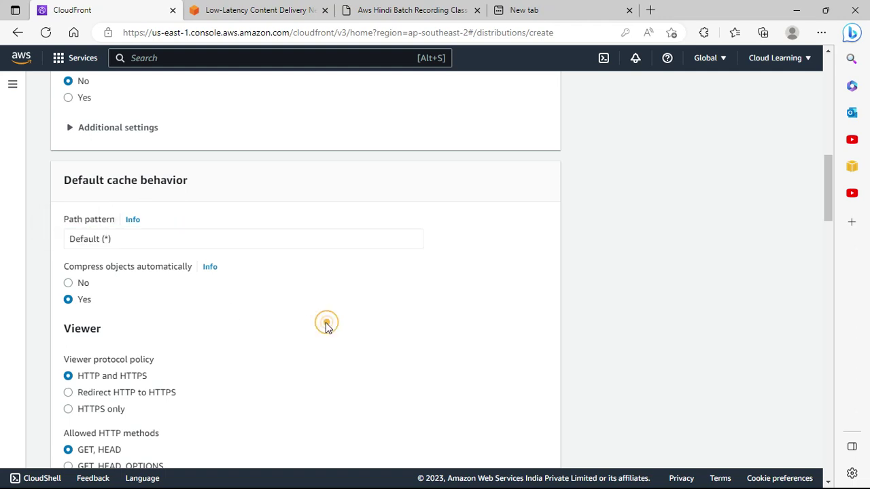
{"action": "left_click", "coordinate": [132, 220]}
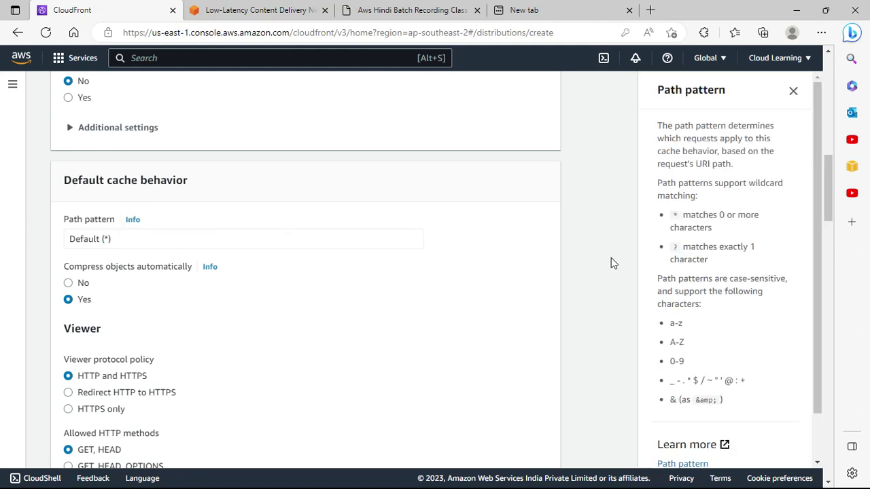
{"action": "scroll", "coordinate": [759, 258], "scroll_direction": "down", "scroll_amount": 1}
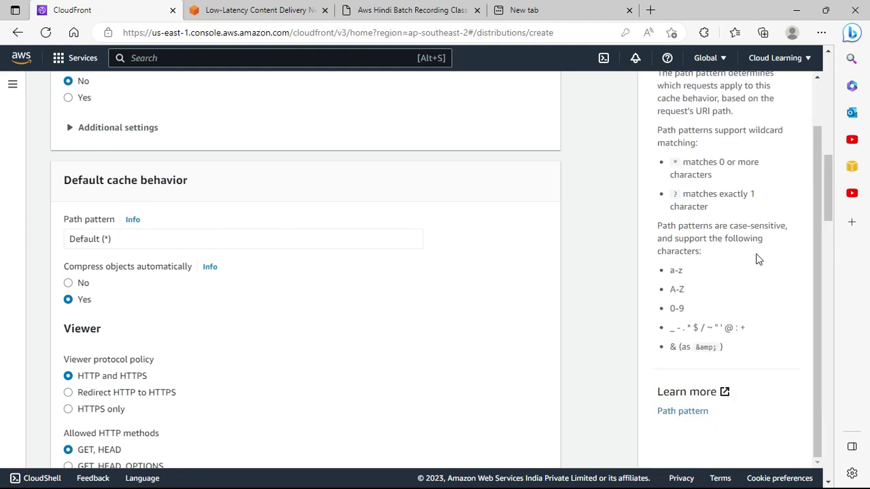
{"action": "scroll", "coordinate": [758, 259], "scroll_direction": "down", "scroll_amount": 2}
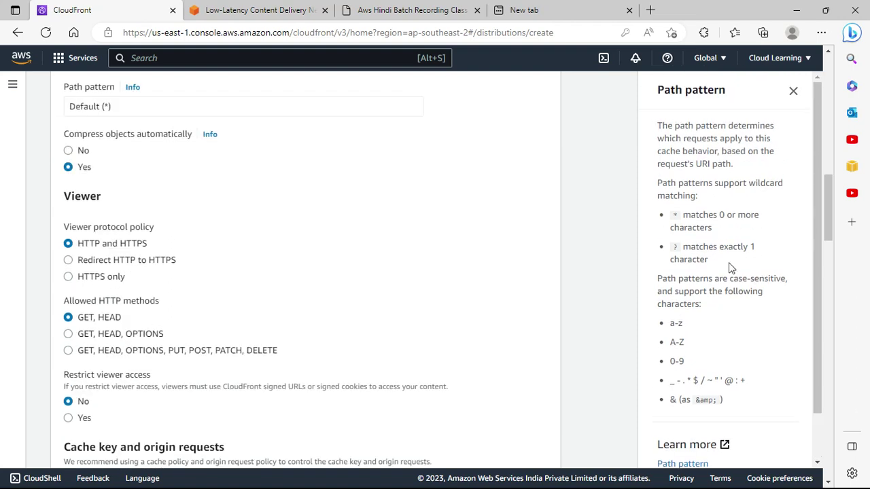
{"action": "left_click", "coordinate": [793, 93]}
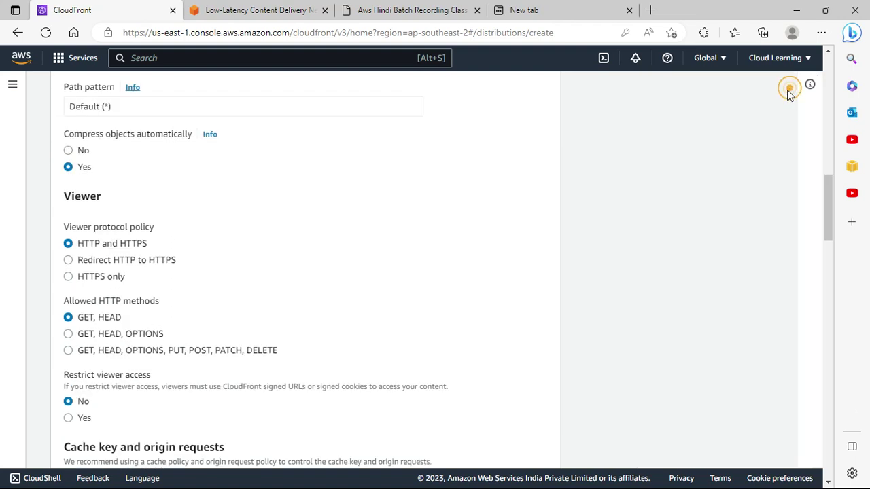
Set the viewer protocol policy to Redirect HTTP to HTTPS after trying HTTPS only
{"action": "scroll", "coordinate": [232, 238], "scroll_direction": "down", "scroll_amount": 1}
{"action": "scroll", "coordinate": [249, 294], "scroll_direction": "up", "scroll_amount": 2}
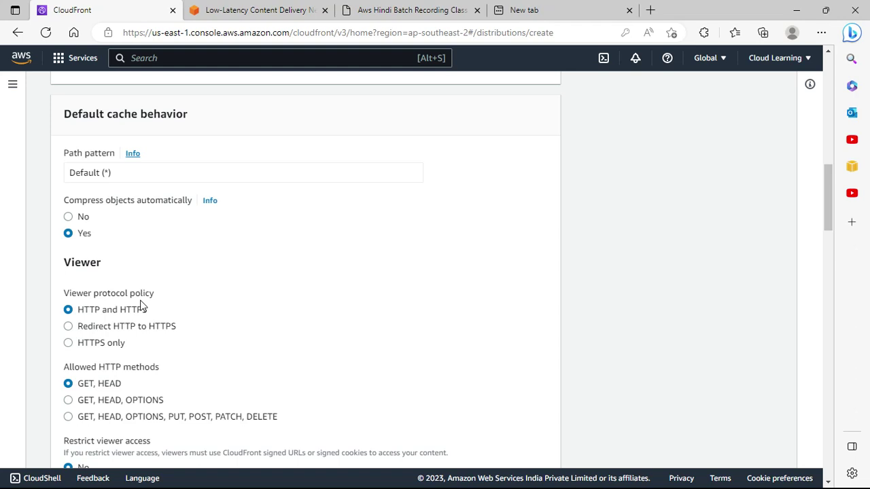
{"action": "left_click", "coordinate": [139, 328]}
{"action": "left_click", "coordinate": [98, 347]}
{"action": "left_click", "coordinate": [151, 333]}
Try restricting viewer access, check the trusted key groups and trusted signer options, and set the restriction back to No
{"action": "scroll", "coordinate": [150, 333], "scroll_direction": "down", "scroll_amount": 1}
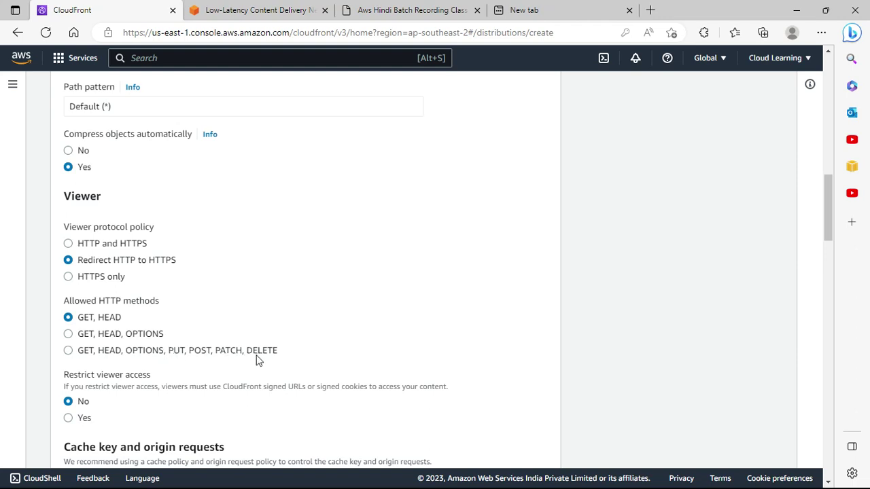
{"action": "scroll", "coordinate": [262, 360], "scroll_direction": "down", "scroll_amount": 1}
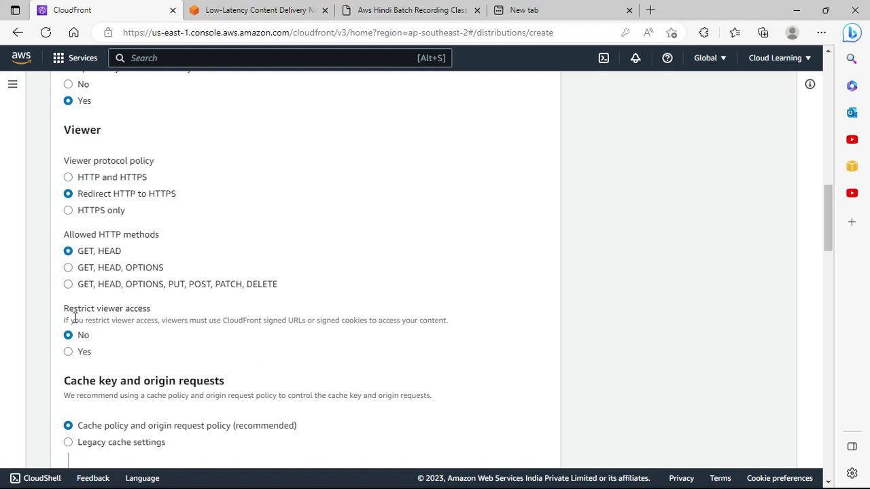
{"action": "left_click", "coordinate": [84, 355]}
{"action": "scroll", "coordinate": [256, 369], "scroll_direction": "down", "scroll_amount": 2}
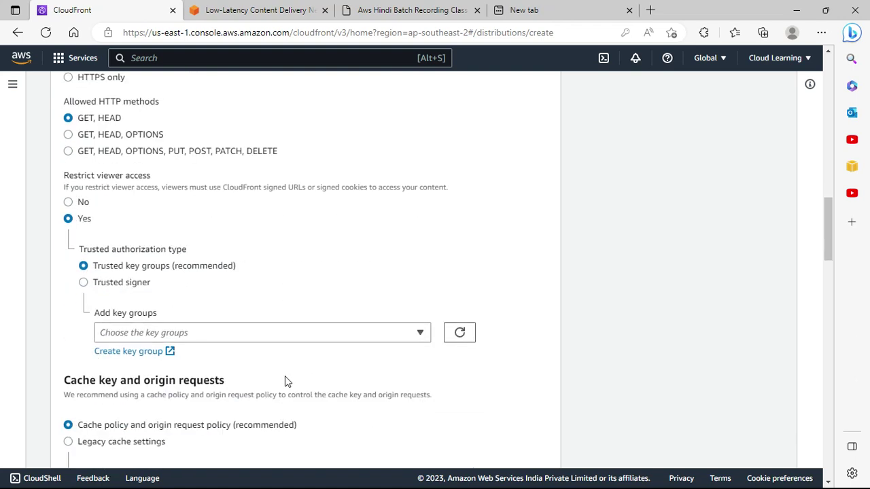
{"action": "left_click", "coordinate": [241, 333]}
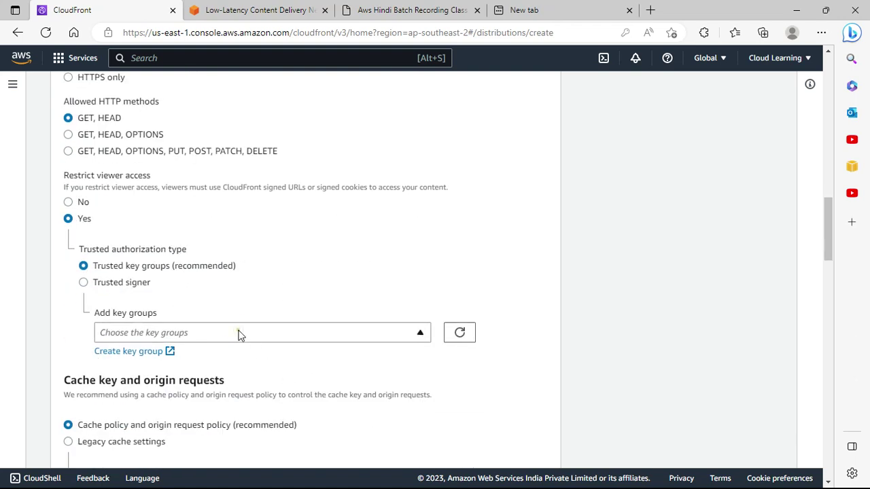
{"action": "left_click", "coordinate": [109, 283]}
{"action": "scroll", "coordinate": [270, 340], "scroll_direction": "down", "scroll_amount": 3}
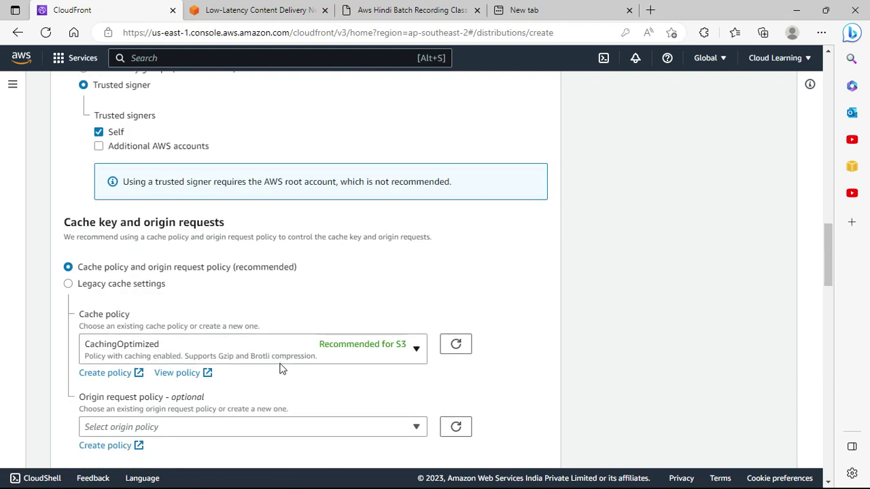
{"action": "scroll", "coordinate": [280, 367], "scroll_direction": "up", "scroll_amount": 2}
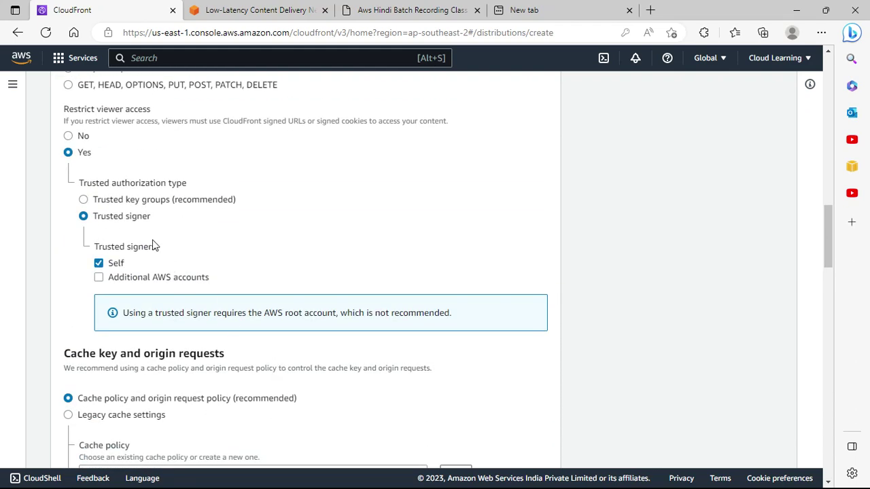
{"action": "left_click", "coordinate": [69, 136]}
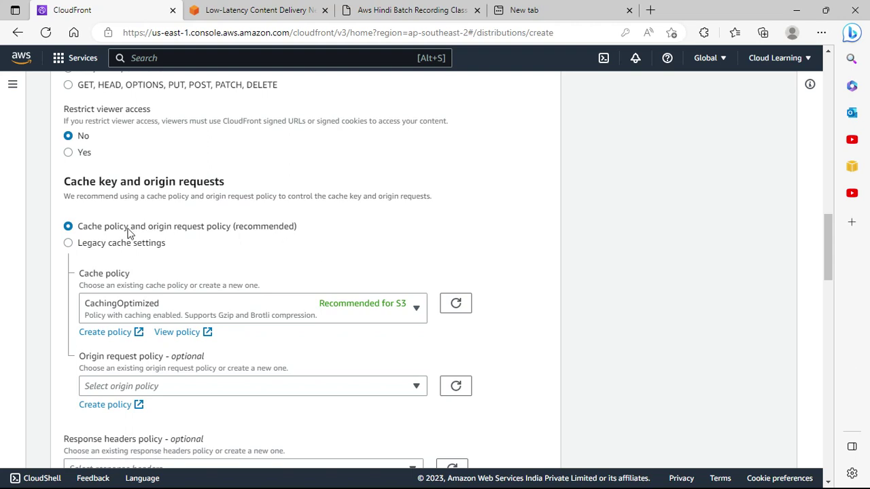
Search the AWS services for s3 and open the S3 console in a separate browser tab
{"action": "scroll", "coordinate": [185, 251], "scroll_direction": "up", "scroll_amount": 2}
{"action": "scroll", "coordinate": [187, 255], "scroll_direction": "up", "scroll_amount": 1}
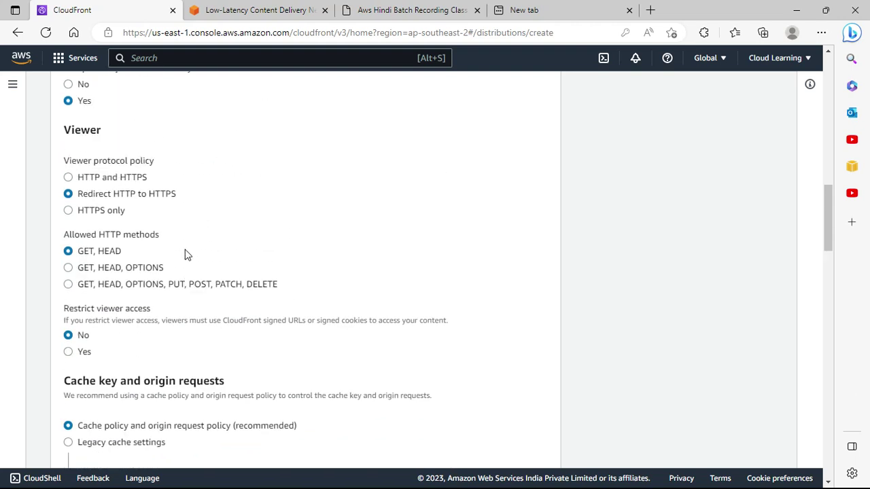
{"action": "left_click", "coordinate": [140, 57]}
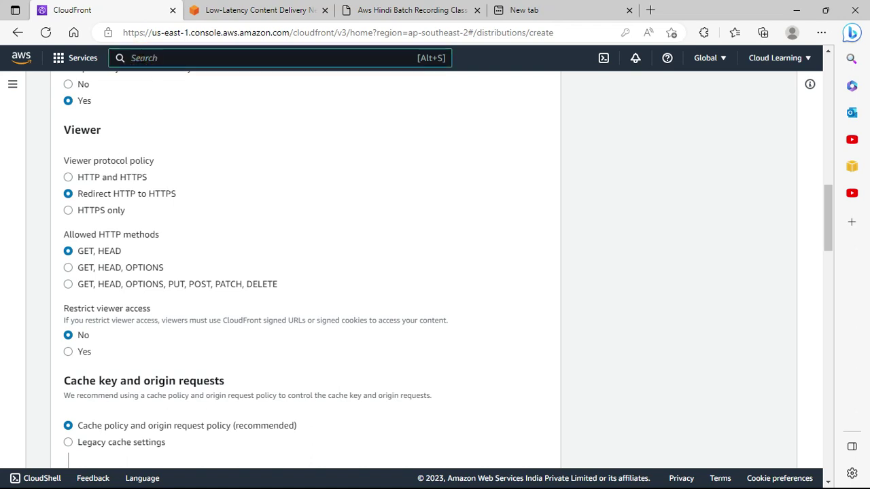
{"action": "type", "text": "s3"}
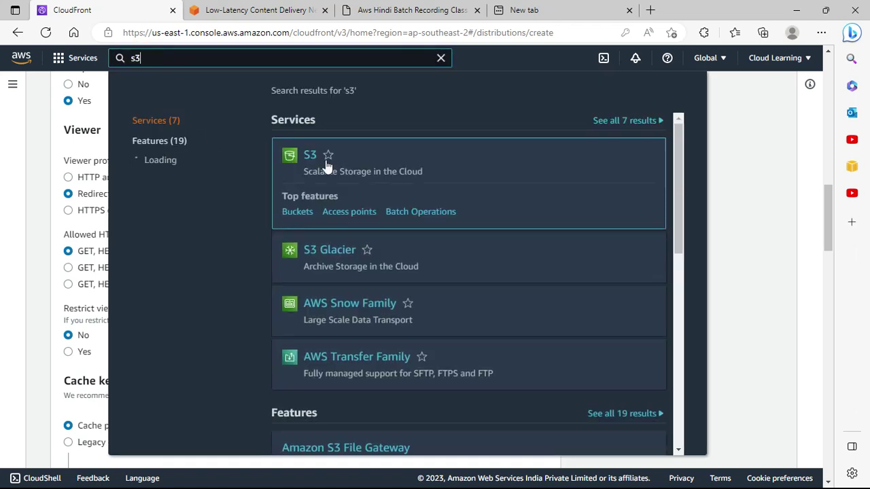
{"action": "right_click", "coordinate": [312, 161]}
{"action": "left_click", "coordinate": [330, 168]}
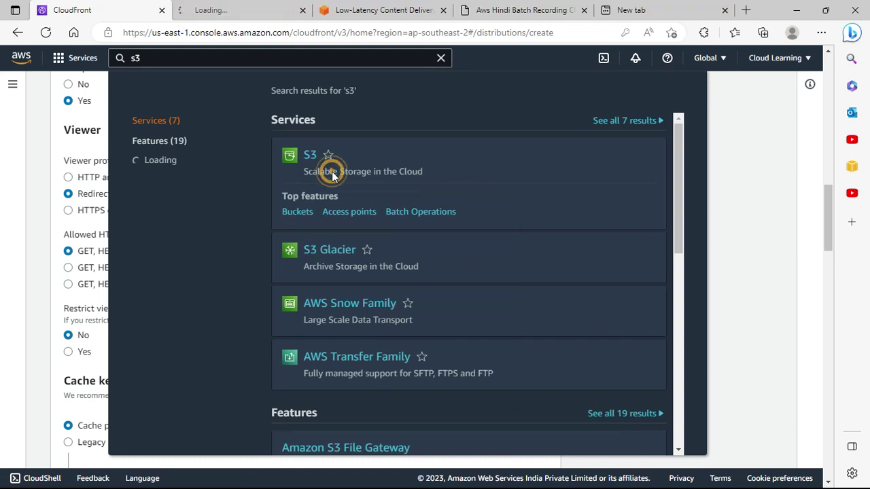
{"action": "left_click", "coordinate": [211, 11]}
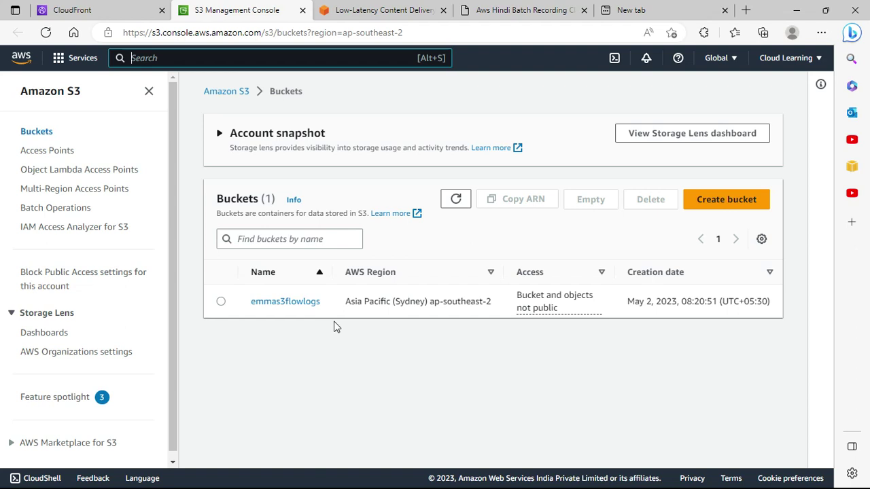
Open the emmas3flowlogs bucket's permissions and read its public access settings and bucket policy JSON
{"action": "left_click", "coordinate": [299, 306]}
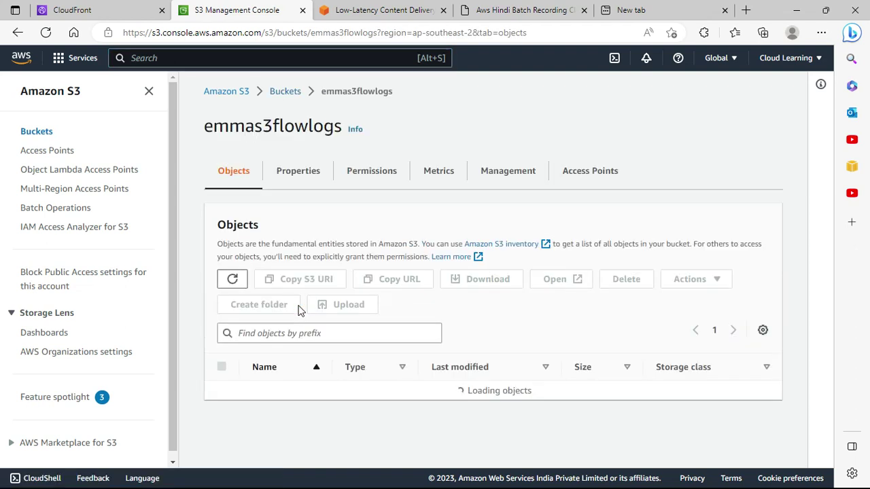
{"action": "left_click", "coordinate": [374, 174]}
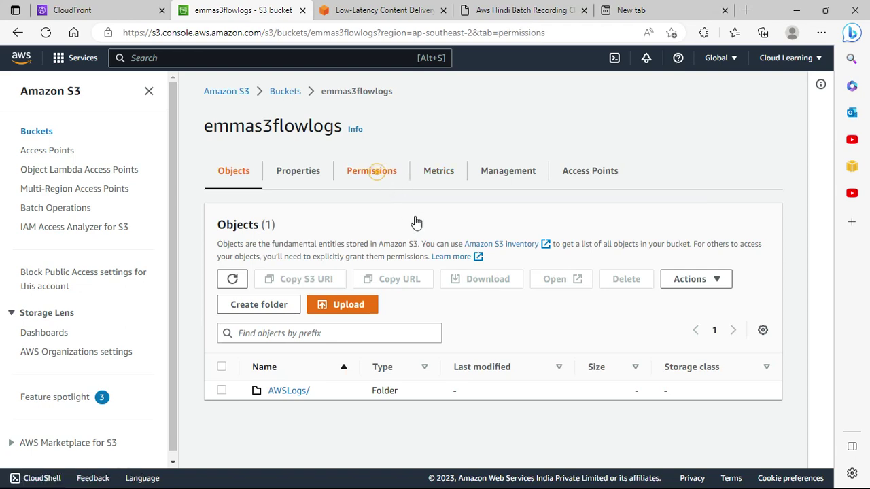
{"action": "scroll", "coordinate": [462, 288], "scroll_direction": "down", "scroll_amount": 4}
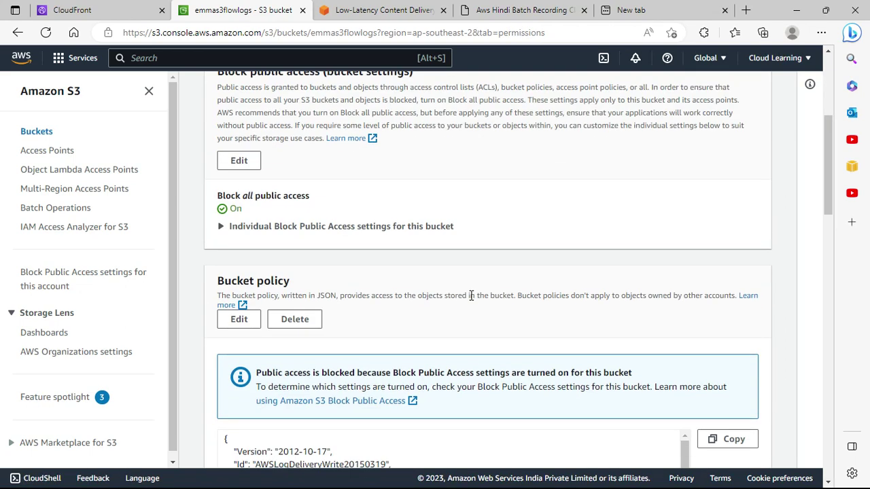
{"action": "scroll", "coordinate": [471, 295], "scroll_direction": "down", "scroll_amount": 4}
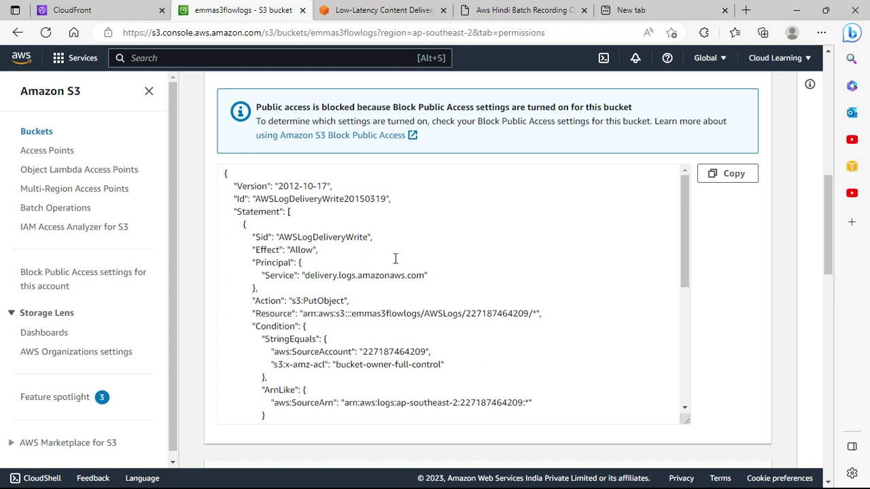
{"action": "scroll", "coordinate": [395, 259], "scroll_direction": "down", "scroll_amount": 1}
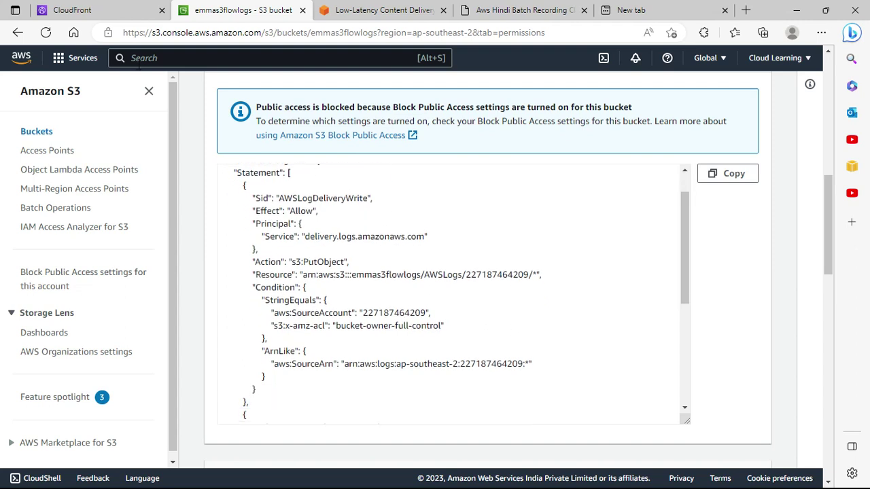
Return to the CloudFront distribution form and review the managed cache policy options under cache key and origin requests
{"action": "left_click", "coordinate": [96, 6]}
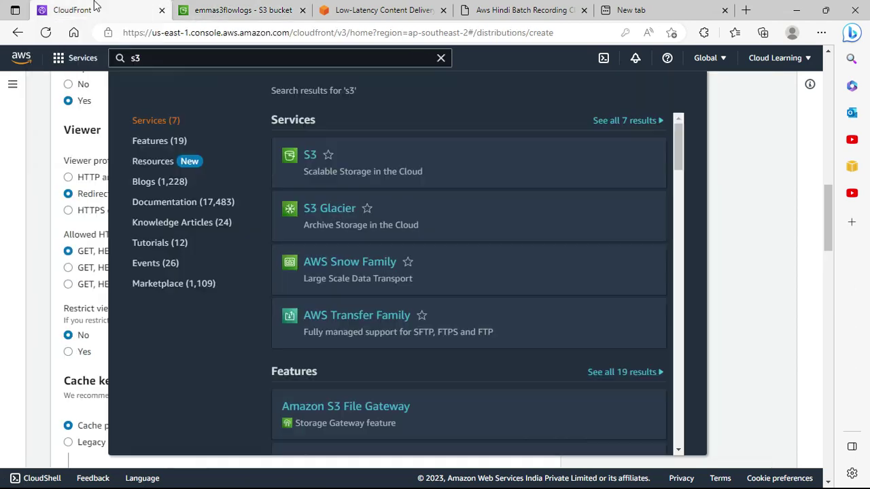
{"action": "left_click", "coordinate": [746, 218]}
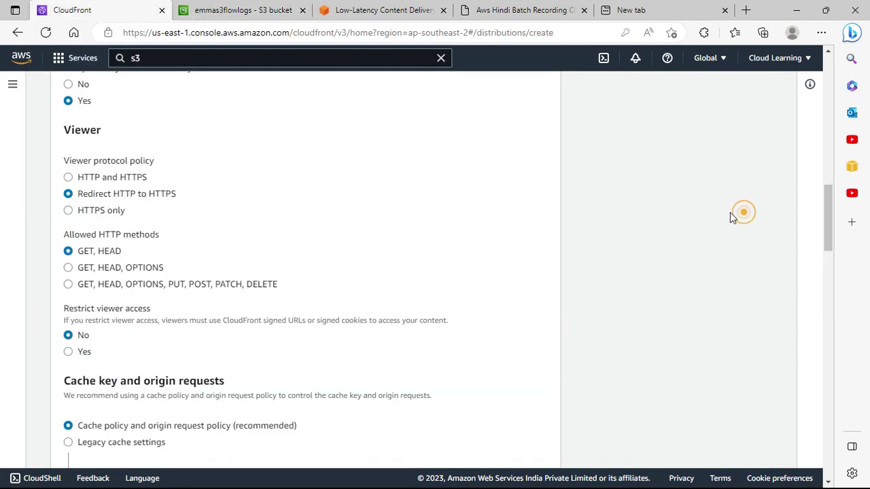
{"action": "scroll", "coordinate": [233, 304], "scroll_direction": "down", "scroll_amount": 1}
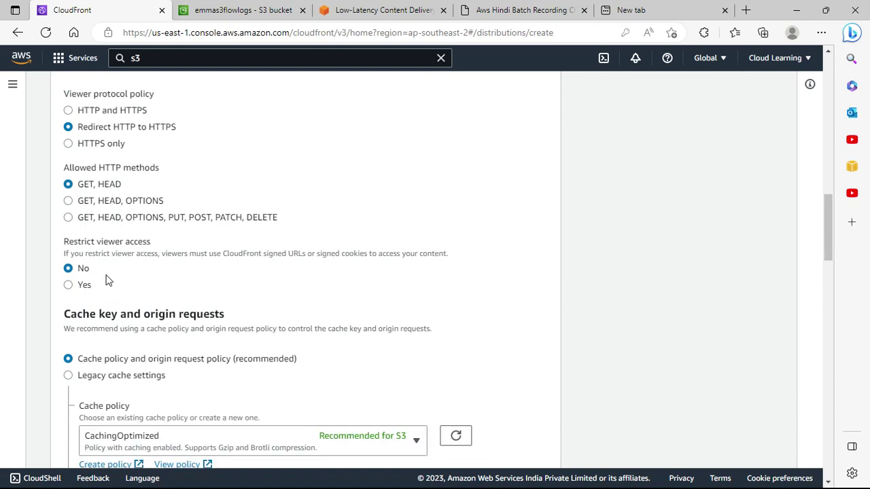
{"action": "scroll", "coordinate": [108, 279], "scroll_direction": "down", "scroll_amount": 2}
{"action": "scroll", "coordinate": [123, 264], "scroll_direction": "down", "scroll_amount": 1}
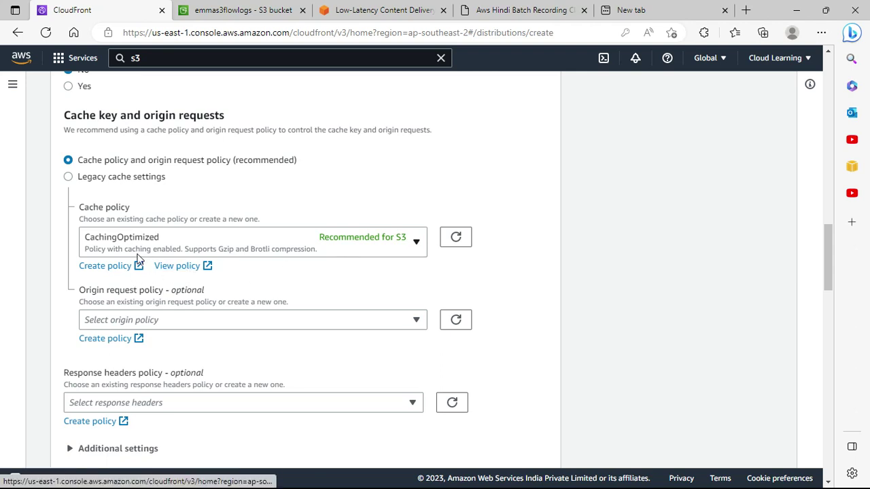
{"action": "left_click", "coordinate": [306, 249]}
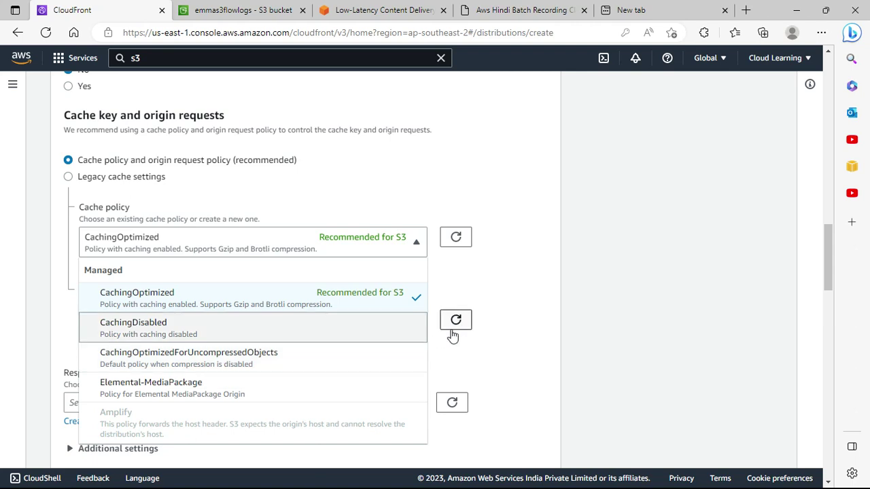
{"action": "left_click", "coordinate": [516, 358]}
Review the managed origin request policy options without selecting one
{"action": "left_click", "coordinate": [201, 321]}
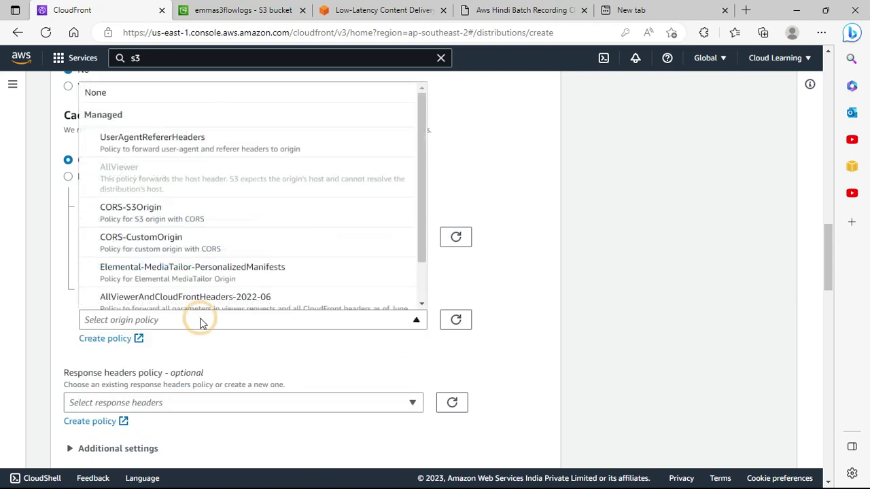
{"action": "left_click", "coordinate": [268, 371]}
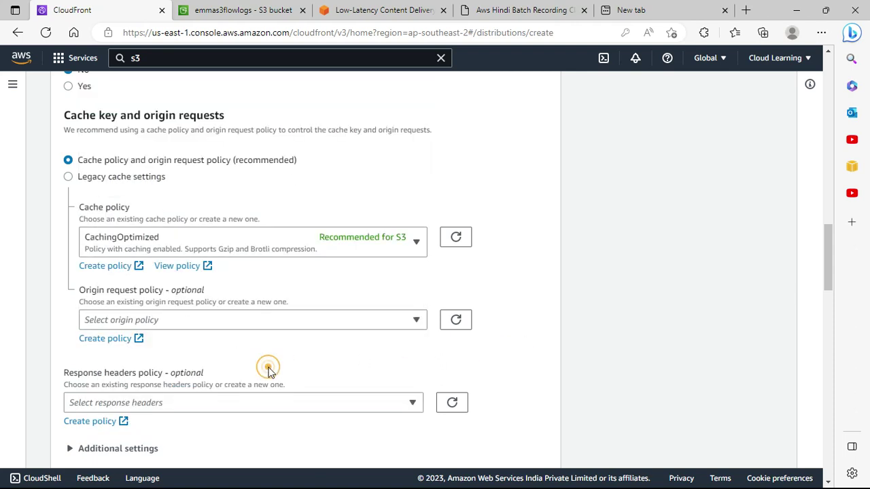
{"action": "left_click", "coordinate": [184, 323]}
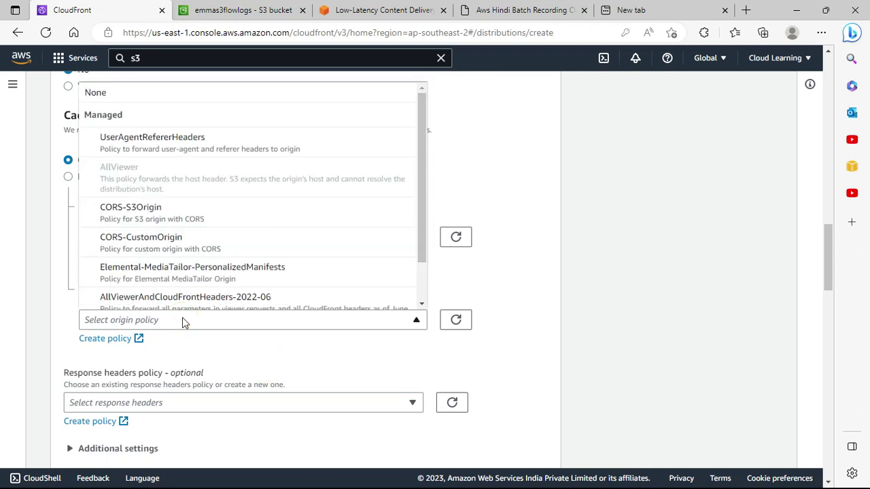
{"action": "scroll", "coordinate": [195, 253], "scroll_direction": "down", "scroll_amount": 2}
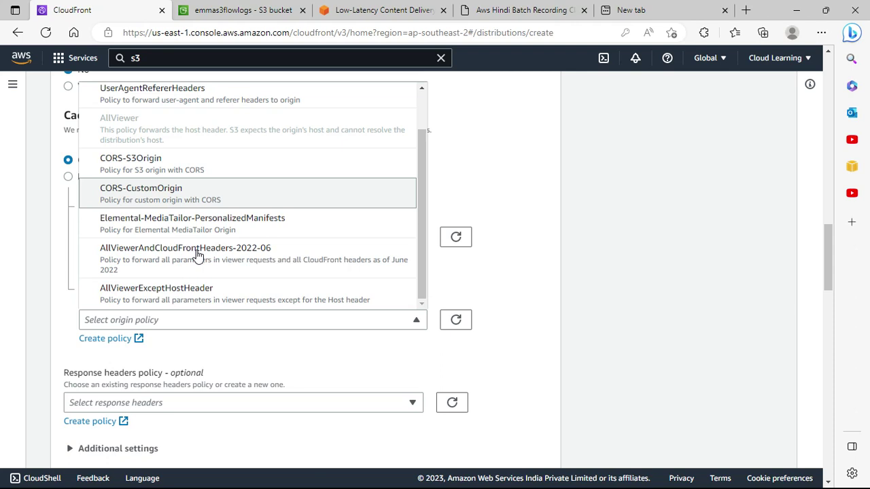
{"action": "scroll", "coordinate": [225, 222], "scroll_direction": "up", "scroll_amount": 3}
{"action": "left_click", "coordinate": [495, 208]}
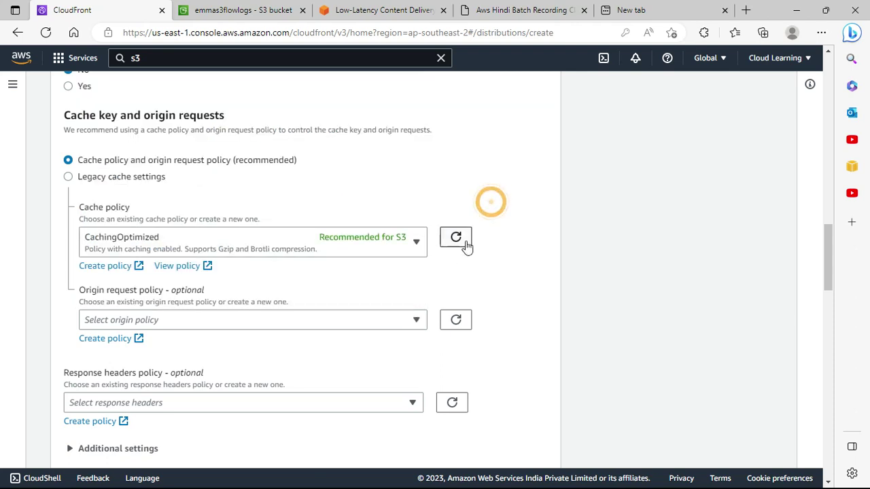
Try the legacy cache settings with customized object caching and inspect the minimum, maximum and default TTL fields
{"action": "left_click", "coordinate": [129, 182]}
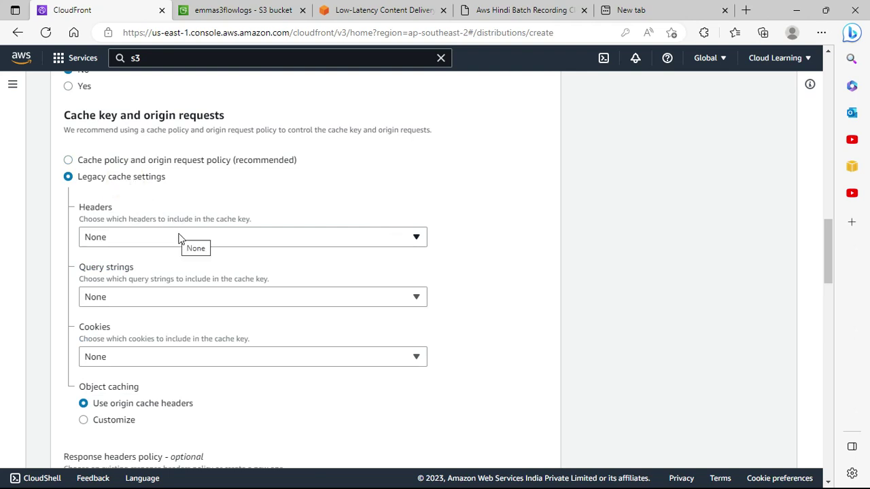
{"action": "scroll", "coordinate": [257, 299], "scroll_direction": "down", "scroll_amount": 2}
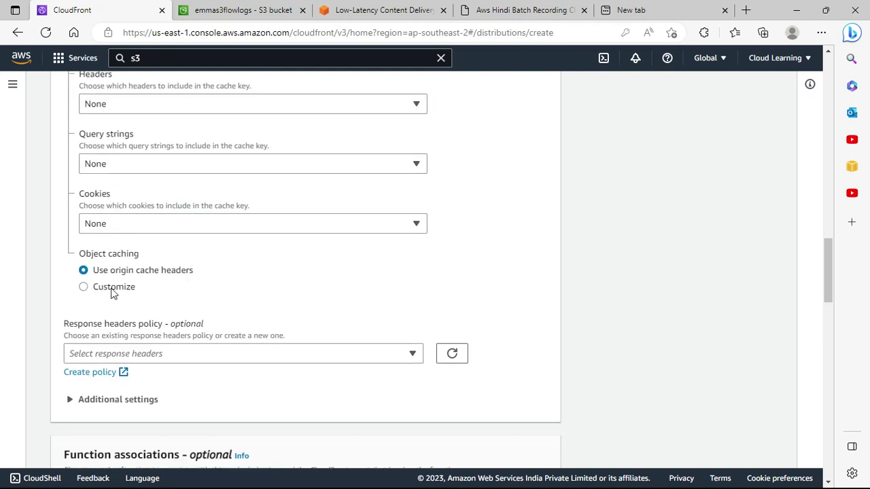
{"action": "left_click", "coordinate": [141, 296]}
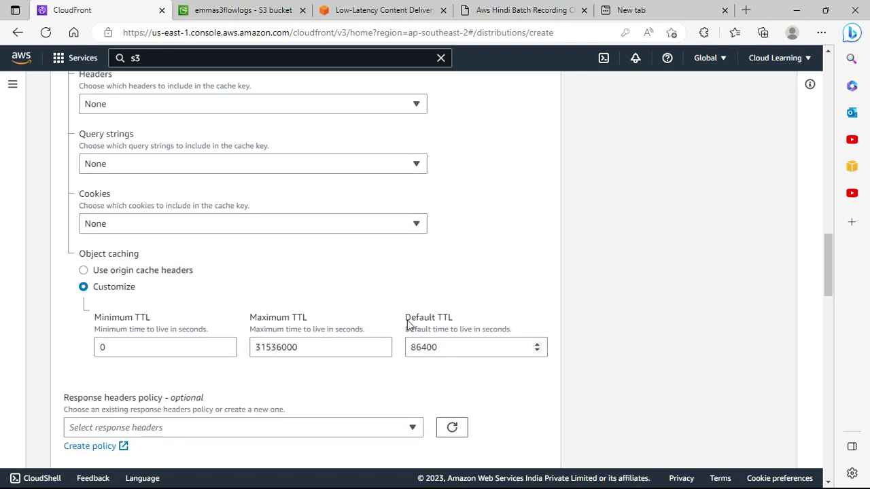
{"action": "left_click_drag", "start_coordinate": [433, 347], "coordinate": [398, 361]}
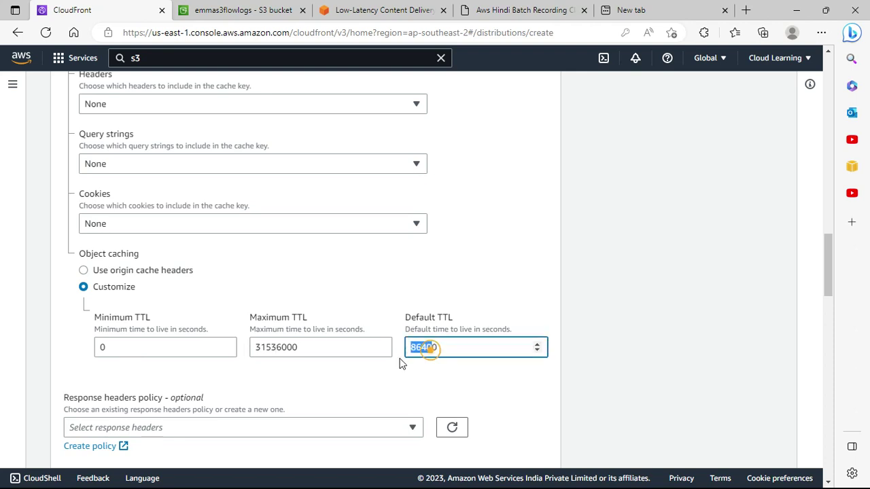
{"action": "left_click", "coordinate": [442, 373]}
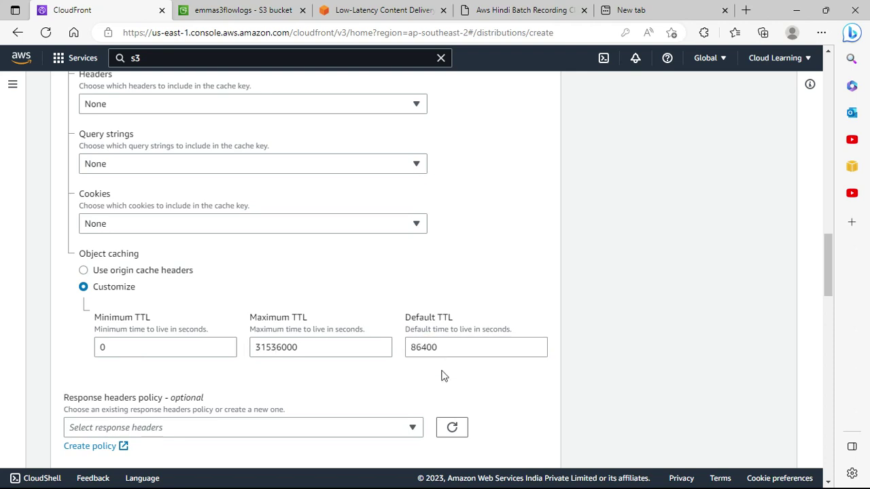
Switch back to the recommended cache policy and origin request policy option and select the CachingOptimized cache policy
{"action": "scroll", "coordinate": [443, 354], "scroll_direction": "up", "scroll_amount": 2}
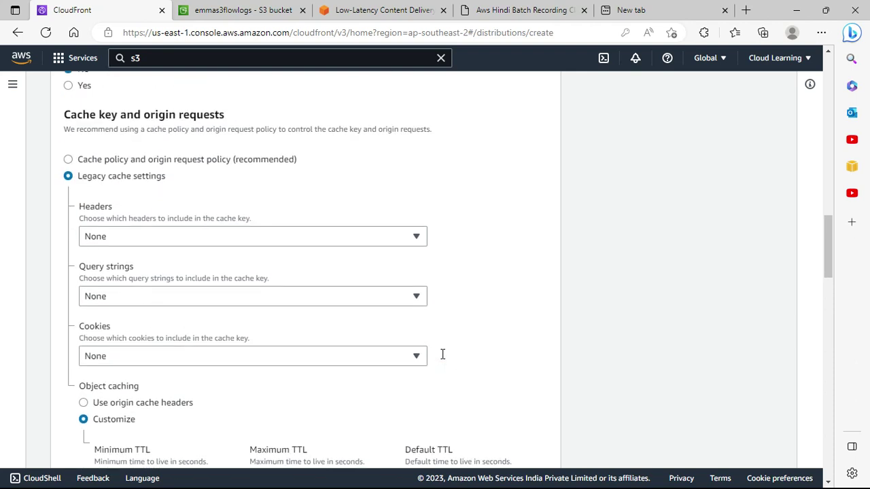
{"action": "left_click", "coordinate": [175, 159]}
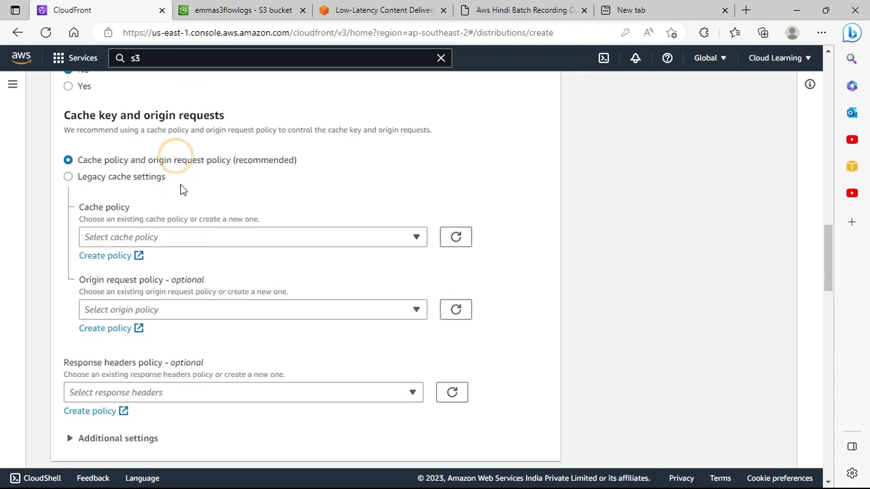
{"action": "left_click", "coordinate": [266, 237]}
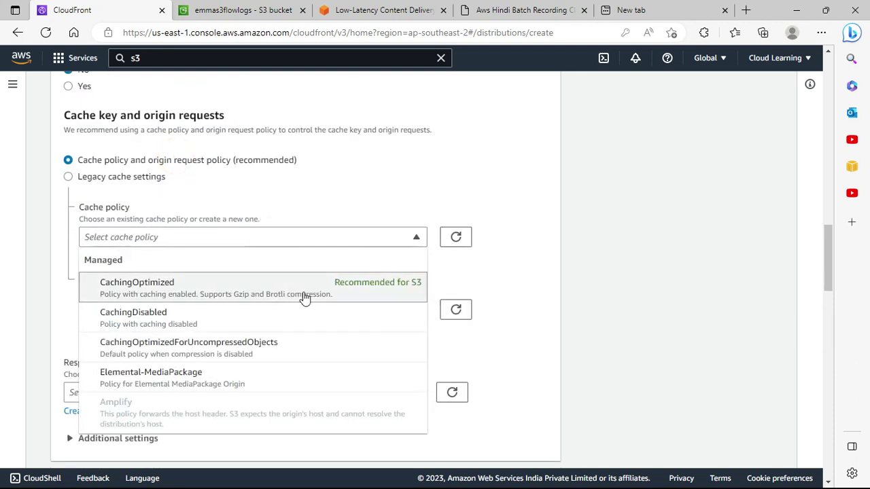
{"action": "left_click", "coordinate": [301, 293]}
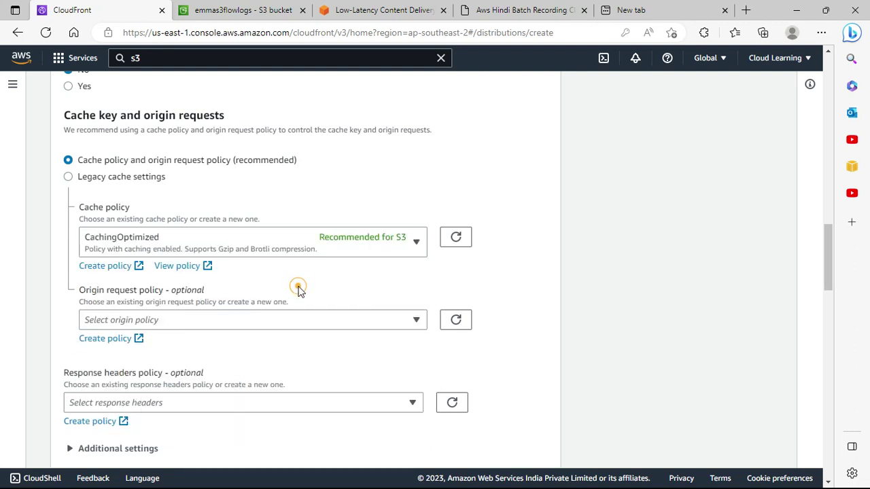
Open the CachingOptimized policy in a separate browser tab and examine its TTL, cache key and compression settings
{"action": "right_click", "coordinate": [184, 272]}
{"action": "left_click", "coordinate": [223, 41]}
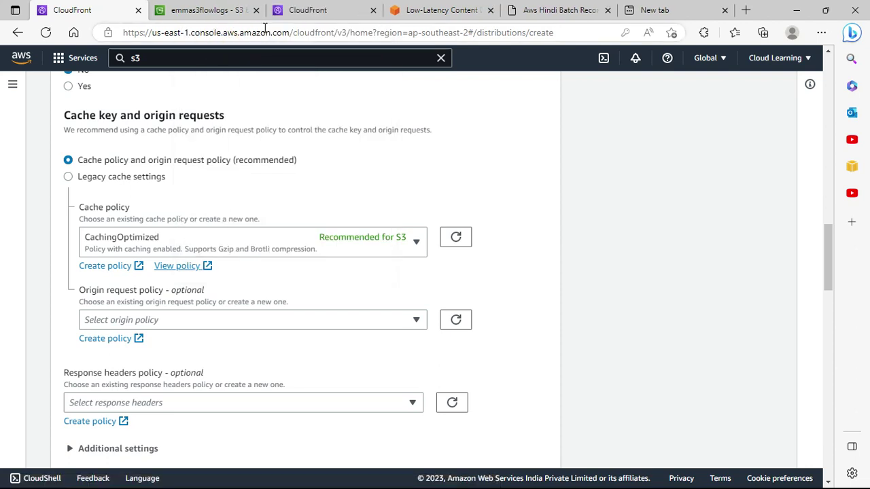
{"action": "left_click", "coordinate": [327, 15]}
{"action": "scroll", "coordinate": [418, 280], "scroll_direction": "down", "scroll_amount": 2}
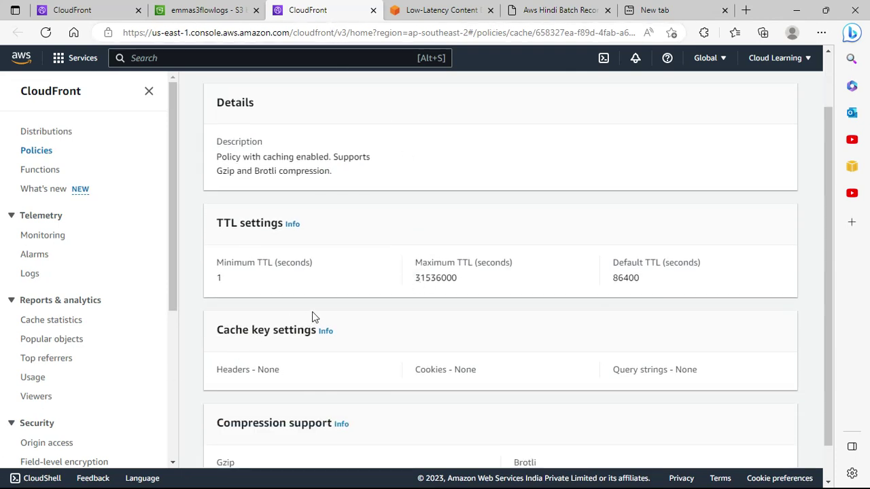
{"action": "scroll", "coordinate": [380, 326], "scroll_direction": "up", "scroll_amount": 1}
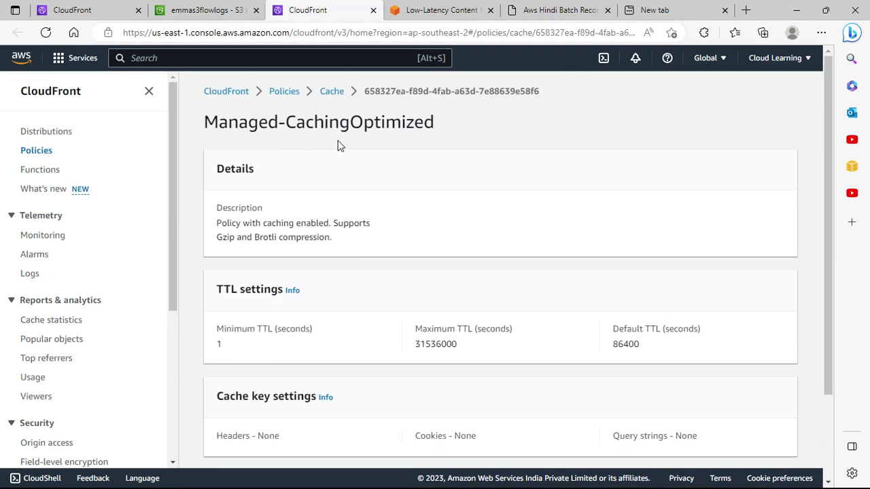
{"action": "scroll", "coordinate": [331, 336], "scroll_direction": "down", "scroll_amount": 2}
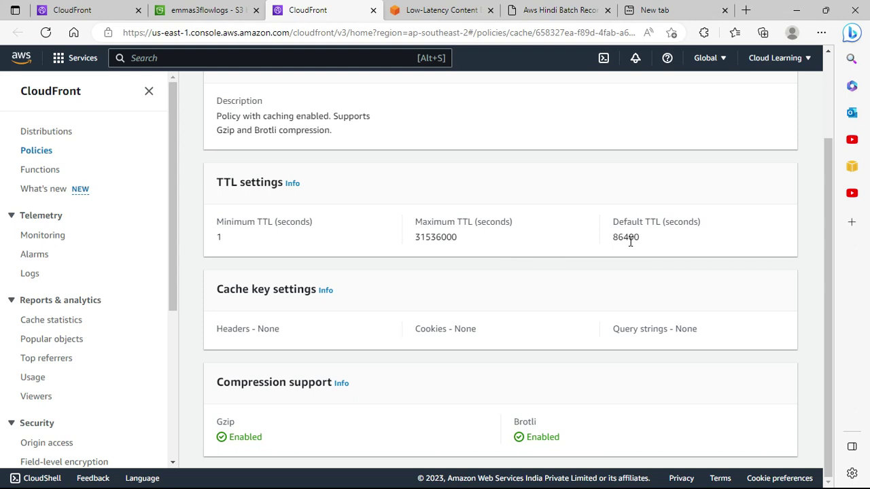
{"action": "scroll", "coordinate": [591, 266], "scroll_direction": "up", "scroll_amount": 2}
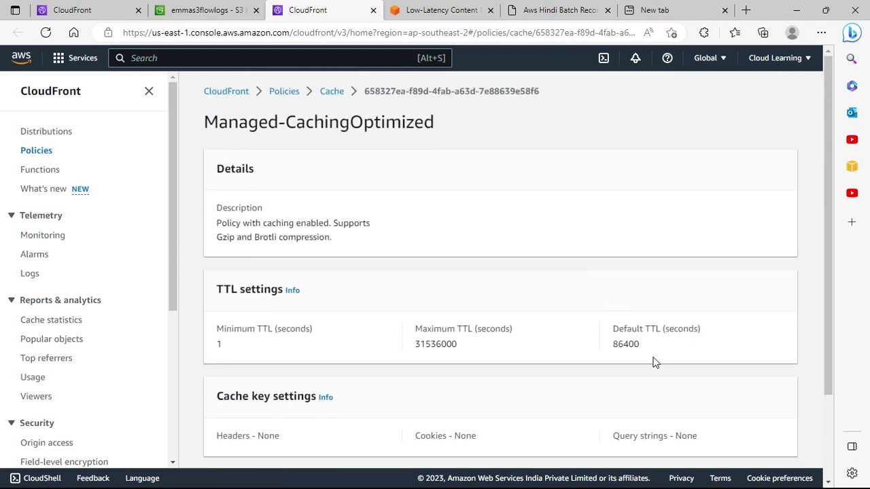
{"action": "left_click_drag", "start_coordinate": [640, 348], "coordinate": [618, 356]}
{"action": "scroll", "coordinate": [615, 361], "scroll_direction": "down", "scroll_amount": 1}
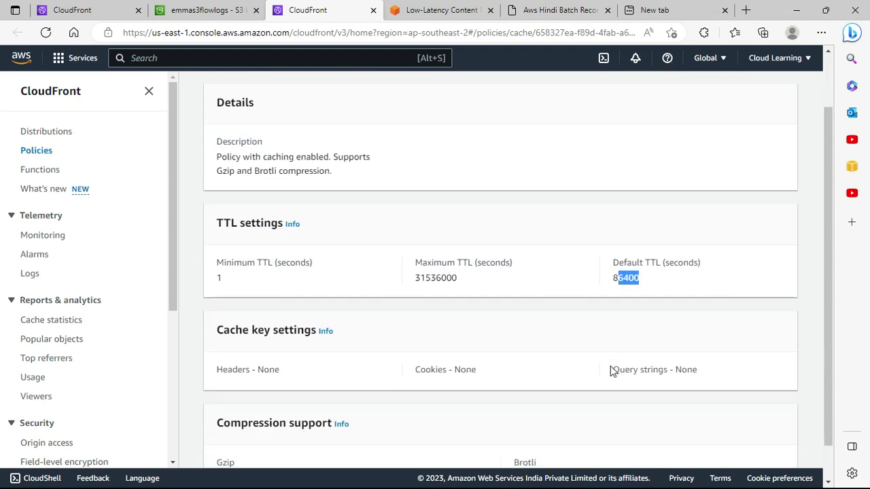
{"action": "scroll", "coordinate": [612, 370], "scroll_direction": "down", "scroll_amount": 1}
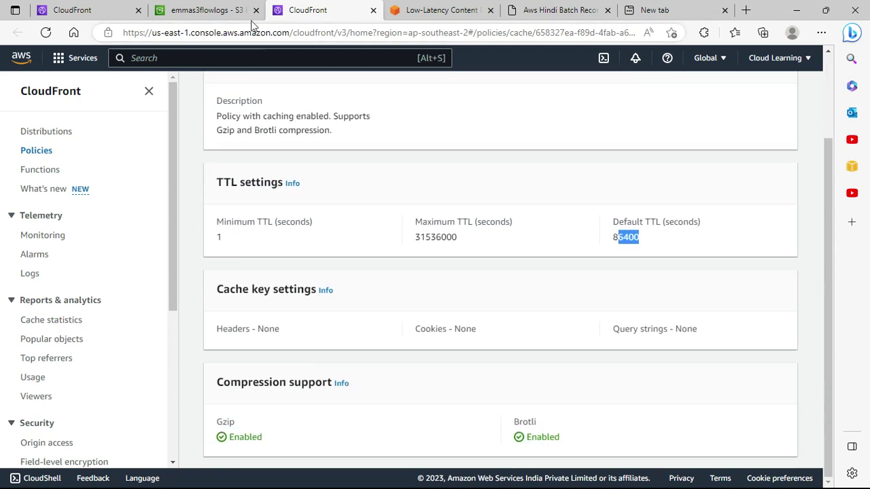
{"action": "left_click", "coordinate": [231, 11]}
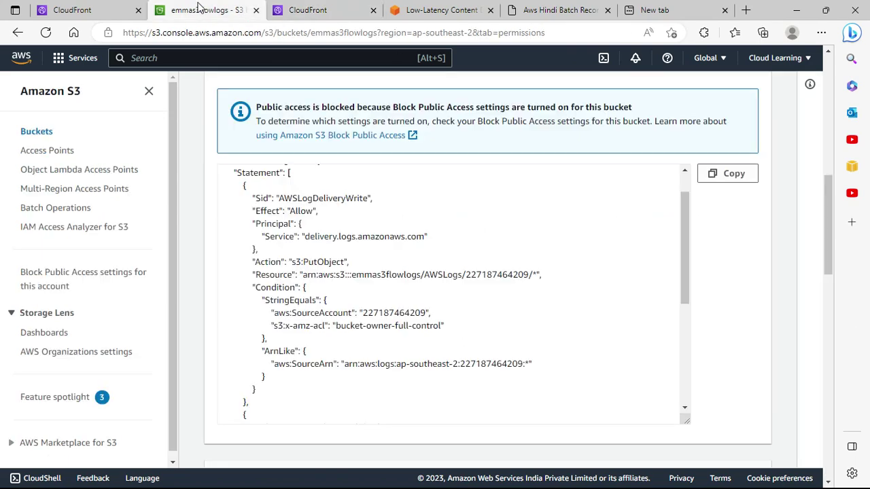
{"action": "left_click", "coordinate": [119, 9]}
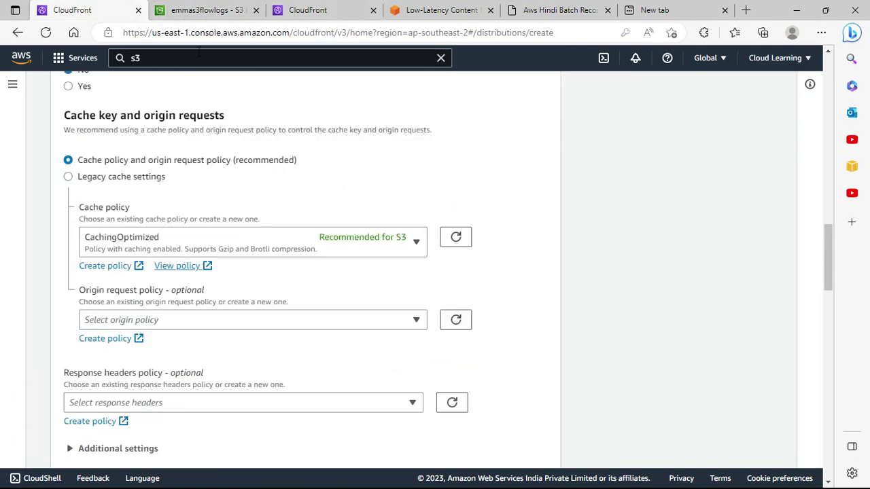
{"action": "left_click", "coordinate": [204, 11]}
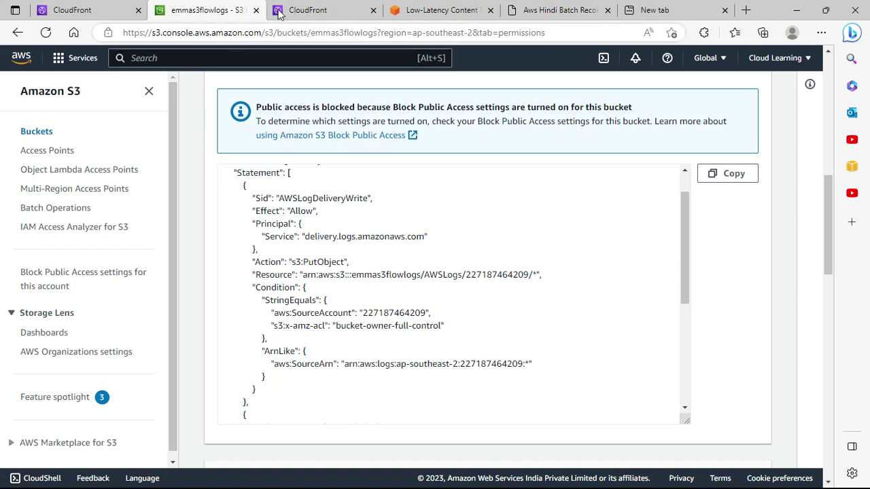
{"action": "left_click", "coordinate": [279, 12]}
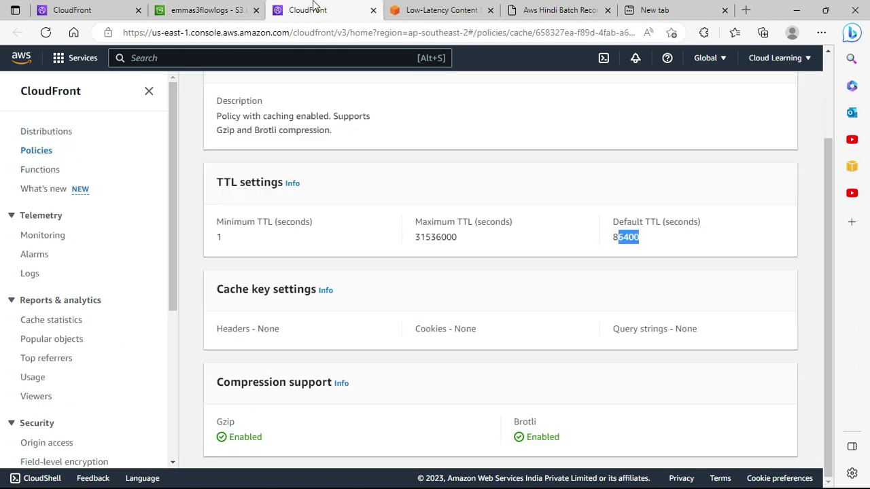
Examine the managed CachingDisabled policy's TTL, cache key and compression settings, and review the list of managed and custom cache policies
{"action": "left_click", "coordinate": [33, 154]}
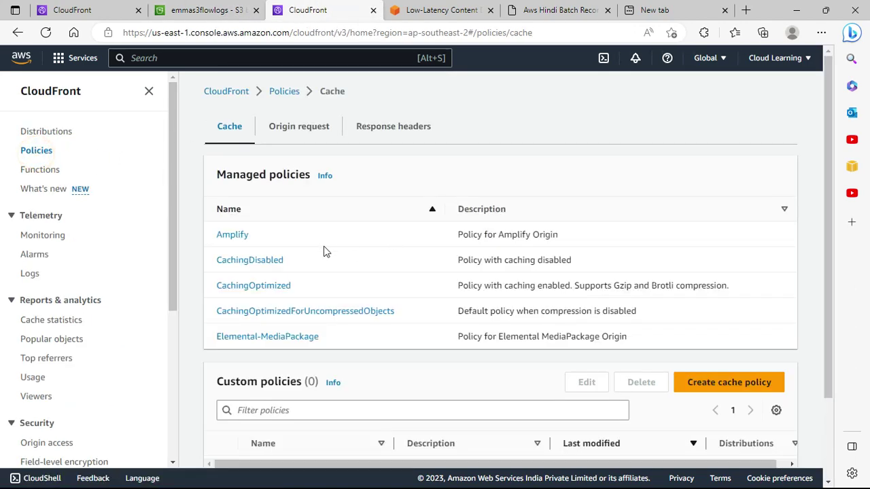
{"action": "left_click", "coordinate": [262, 264]}
{"action": "scroll", "coordinate": [398, 292], "scroll_direction": "down", "scroll_amount": 3}
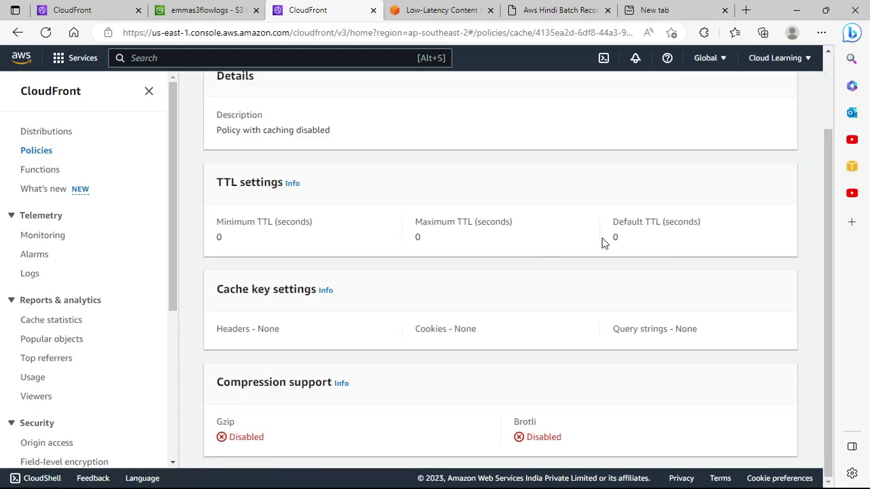
{"action": "double_click", "coordinate": [614, 237]}
{"action": "scroll", "coordinate": [432, 298], "scroll_direction": "up", "scroll_amount": 2}
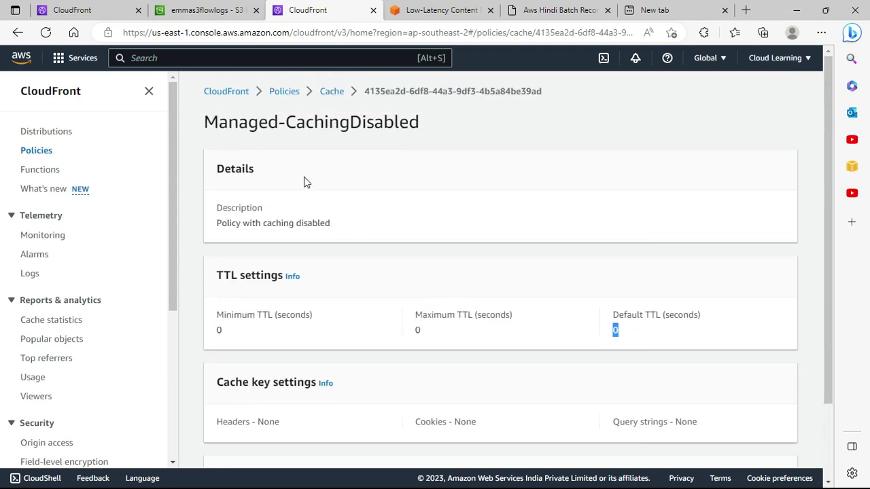
{"action": "left_click", "coordinate": [331, 93]}
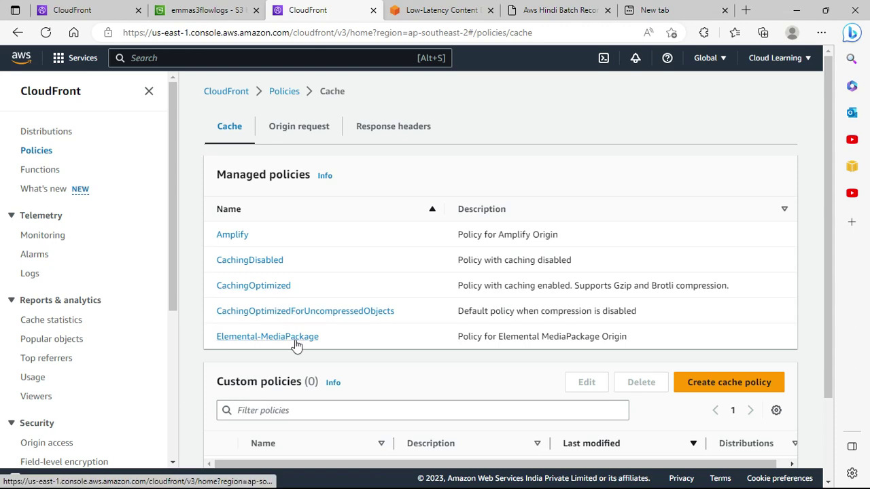
{"action": "scroll", "coordinate": [381, 347], "scroll_direction": "down", "scroll_amount": 3}
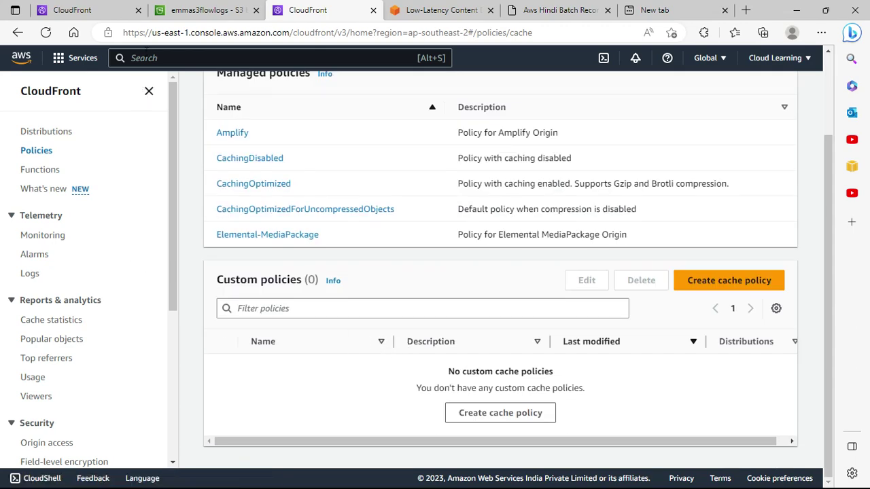
Back in the distribution form, try CloudFront Functions as the viewer request association, inspect its function choices, and restore No association
{"action": "left_click", "coordinate": [88, 10]}
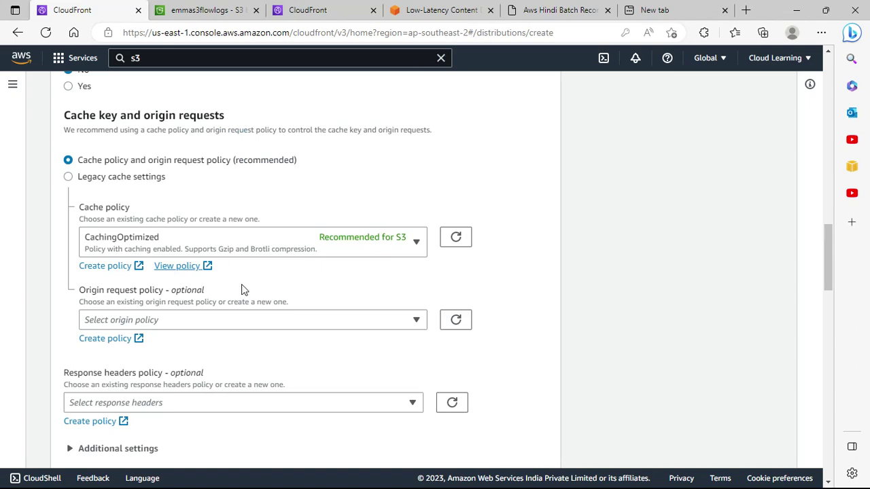
{"action": "scroll", "coordinate": [244, 290], "scroll_direction": "down", "scroll_amount": 4}
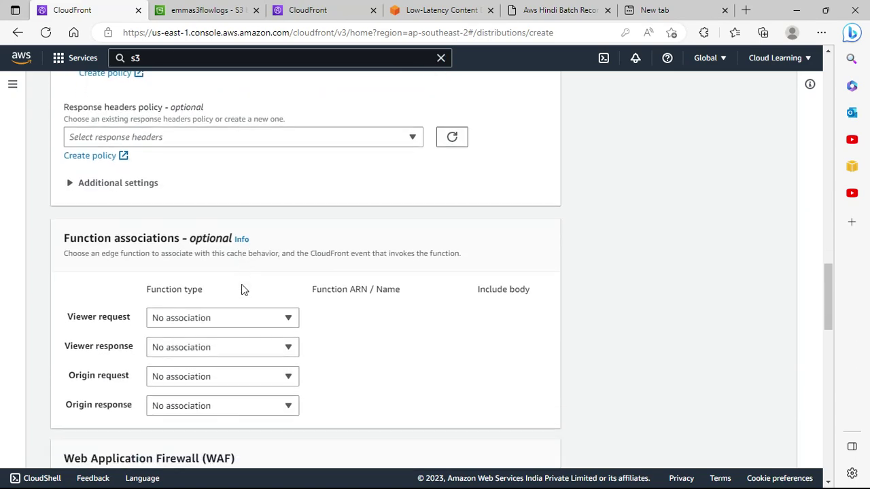
{"action": "scroll", "coordinate": [243, 289], "scroll_direction": "down", "scroll_amount": 1}
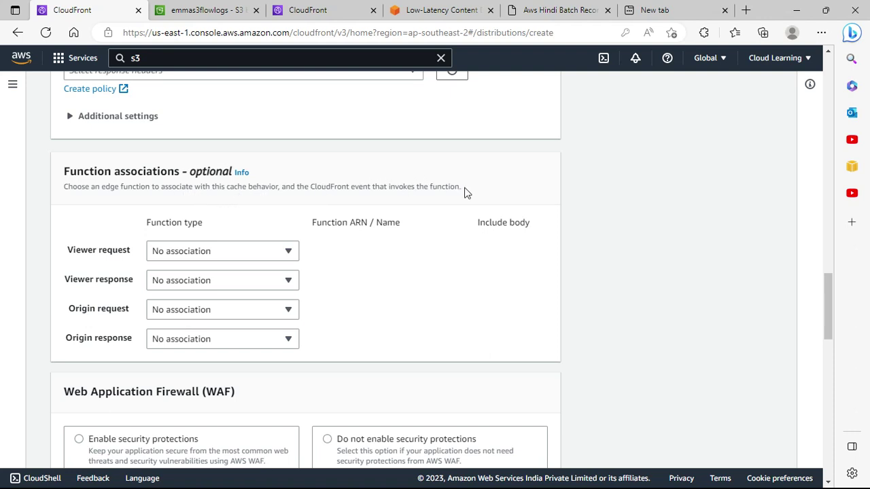
{"action": "left_click", "coordinate": [273, 253]}
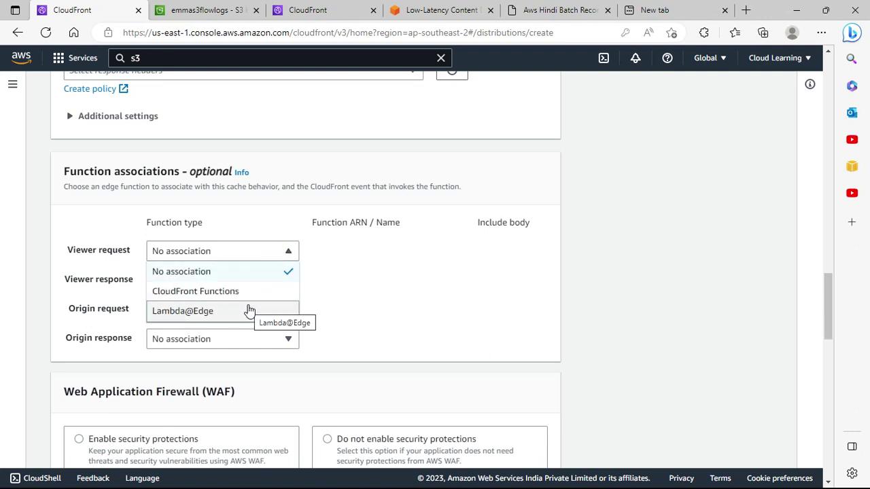
{"action": "left_click", "coordinate": [246, 293]}
{"action": "left_click", "coordinate": [439, 258]}
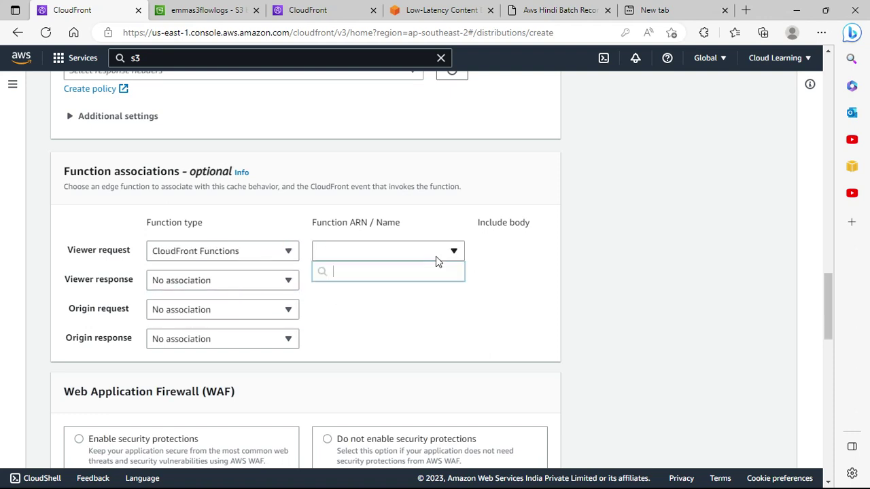
{"action": "left_click", "coordinate": [528, 299]}
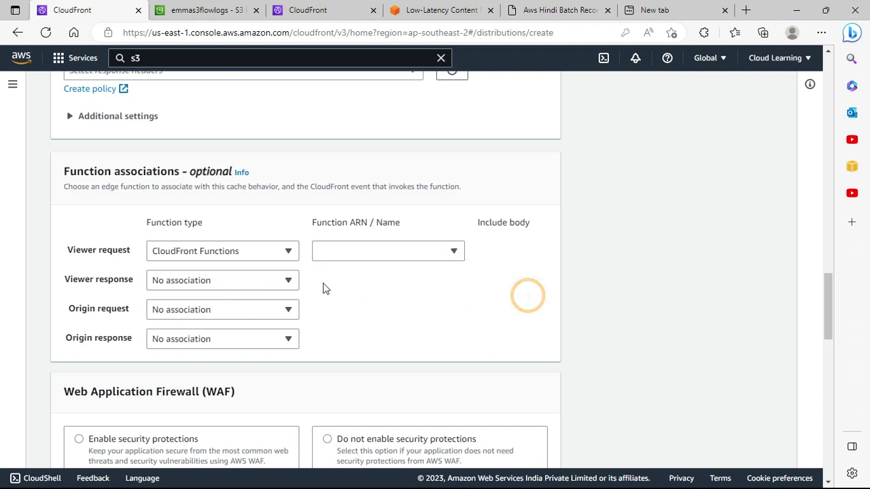
{"action": "left_click", "coordinate": [264, 259]}
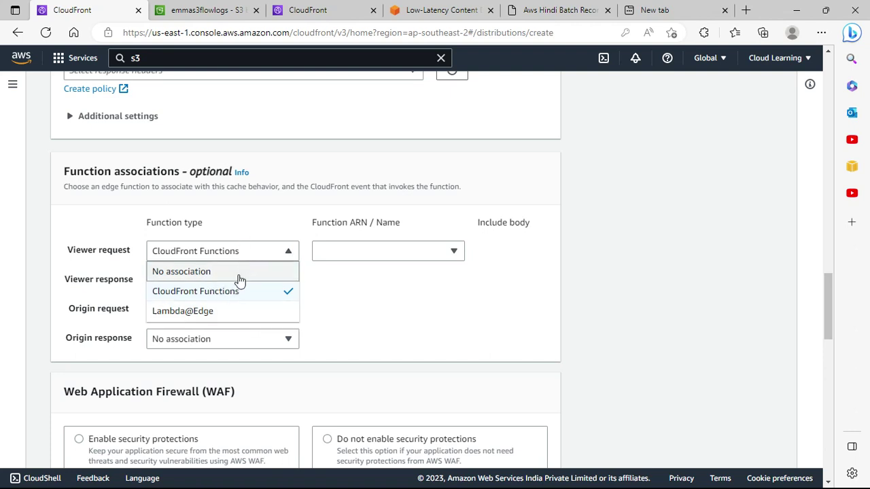
{"action": "left_click", "coordinate": [236, 273]}
Review the Web Application Firewall protections offered for the distribution and choose not to enable security protections
{"action": "scroll", "coordinate": [294, 301], "scroll_direction": "down", "scroll_amount": 3}
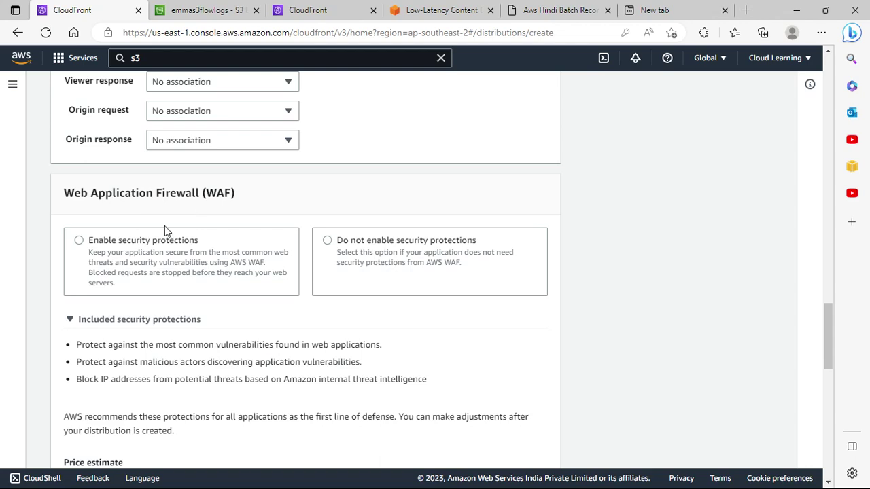
{"action": "left_click", "coordinate": [156, 244]}
{"action": "scroll", "coordinate": [238, 312], "scroll_direction": "down", "scroll_amount": 2}
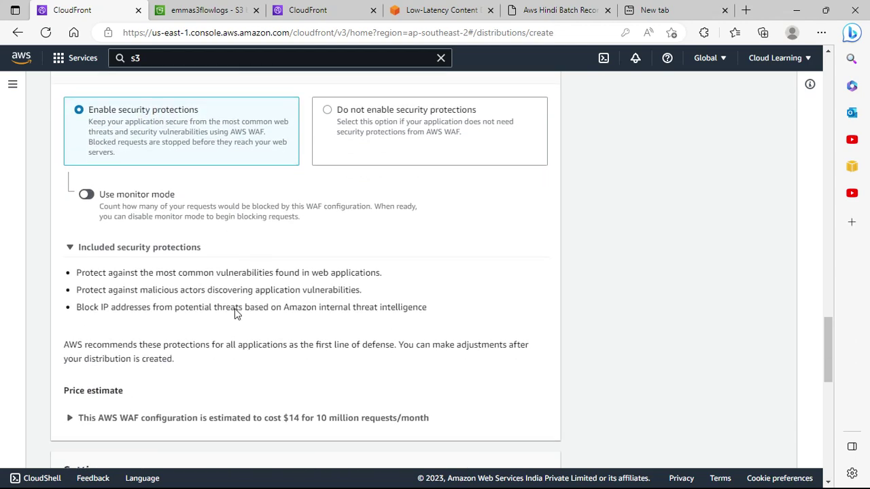
{"action": "scroll", "coordinate": [236, 309], "scroll_direction": "up", "scroll_amount": 2}
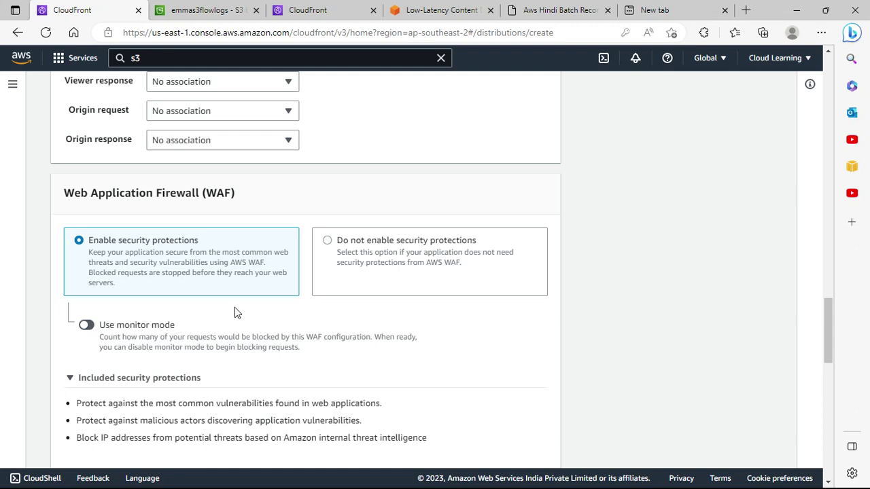
{"action": "left_click", "coordinate": [387, 238]}
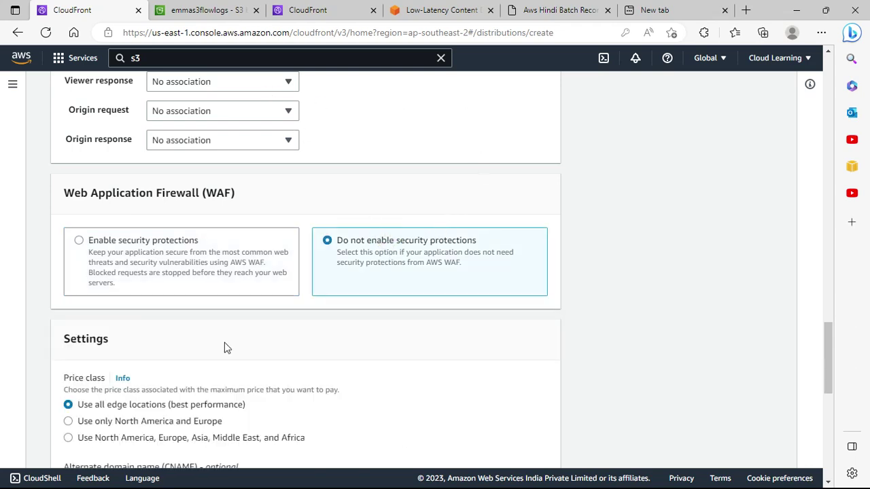
Set the distribution's price class to use North America, Europe, Asia, Middle East, and Africa
{"action": "scroll", "coordinate": [302, 426], "scroll_direction": "down", "scroll_amount": 3}
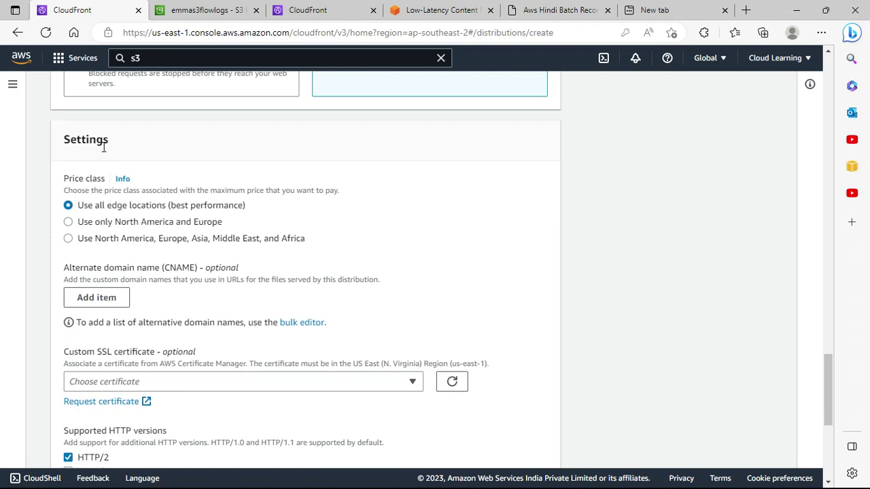
{"action": "left_click", "coordinate": [185, 224]}
{"action": "left_click", "coordinate": [227, 243]}
Inspect the custom SSL certificate choices and view the ACM certificate request page in a separate browser tab, returning to the distribution form
{"action": "scroll", "coordinate": [231, 248], "scroll_direction": "down", "scroll_amount": 1}
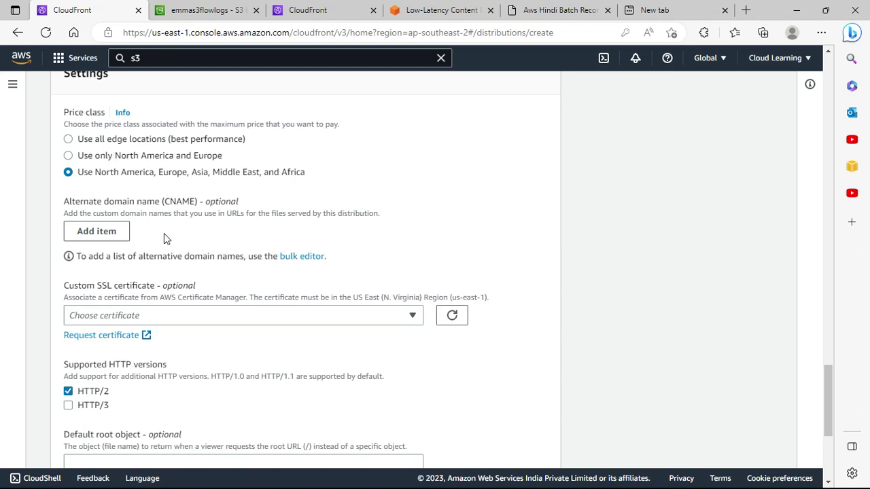
{"action": "scroll", "coordinate": [166, 239], "scroll_direction": "down", "scroll_amount": 2}
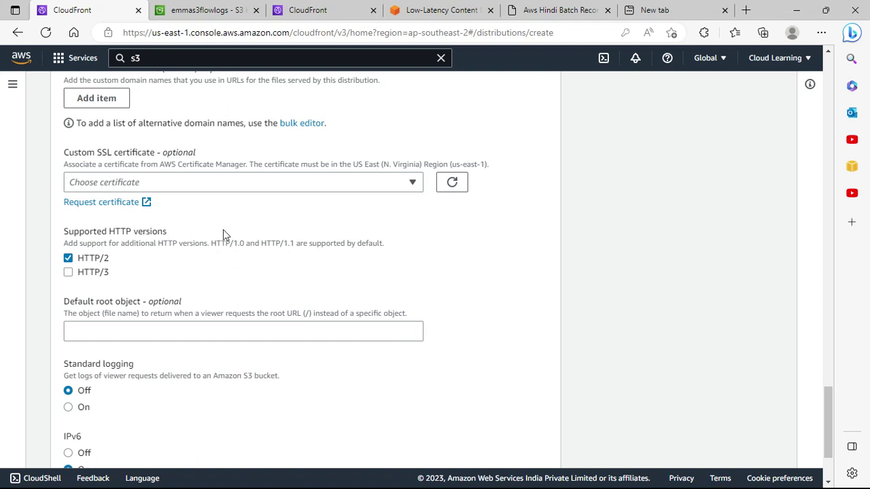
{"action": "left_click", "coordinate": [208, 184]}
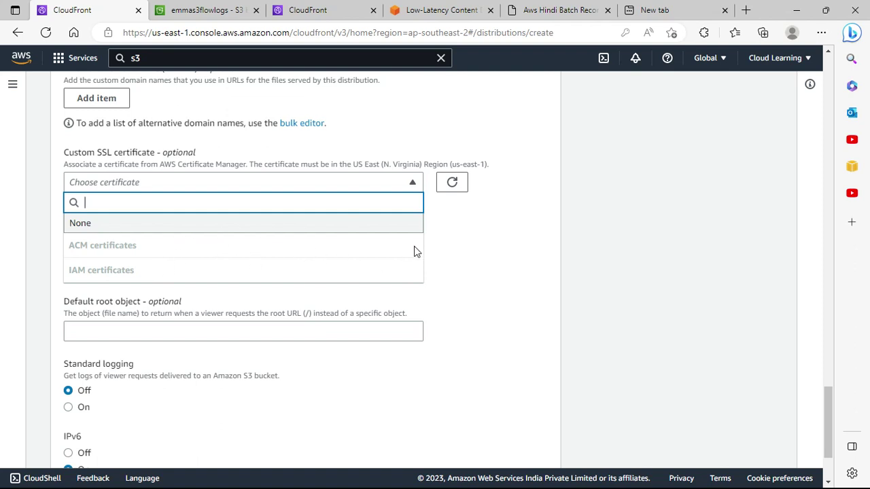
{"action": "left_click", "coordinate": [446, 248]}
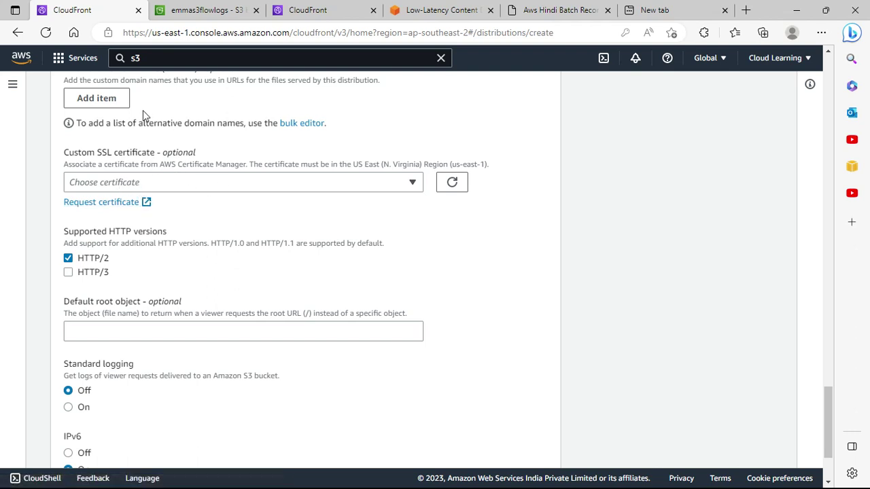
{"action": "right_click", "coordinate": [102, 204]}
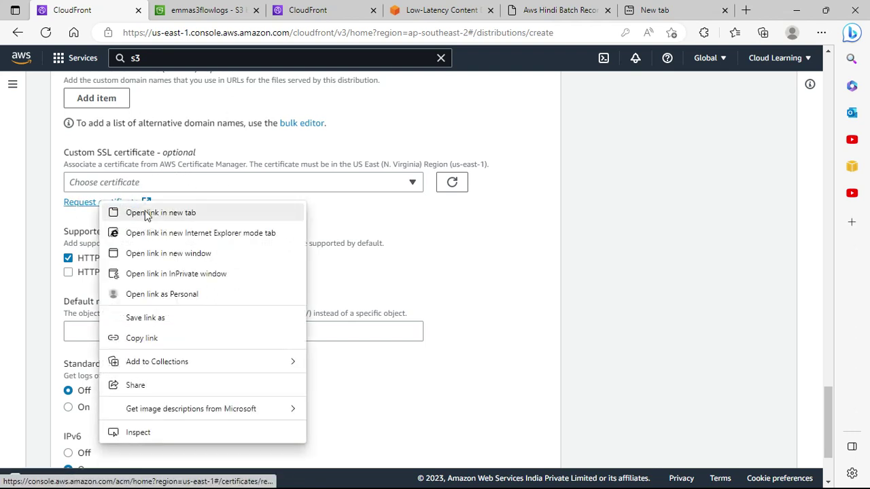
{"action": "left_click", "coordinate": [145, 213]}
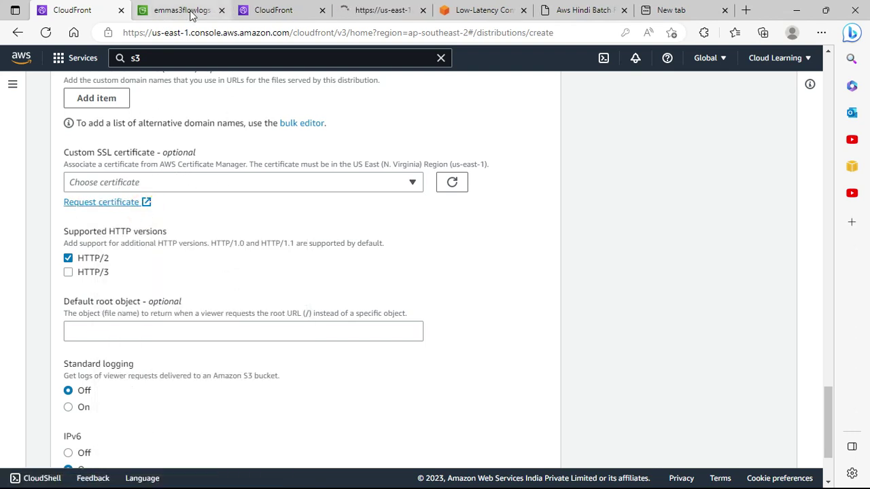
{"action": "left_click", "coordinate": [371, 10]}
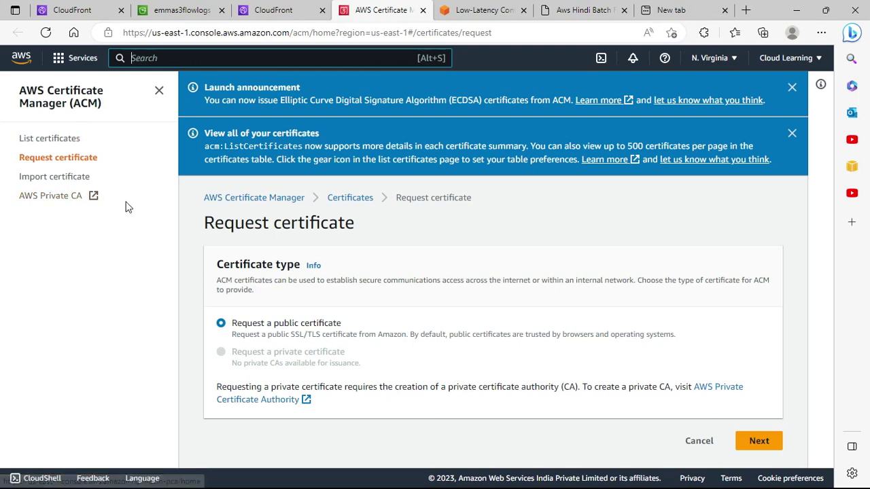
{"action": "left_click", "coordinate": [72, 8]}
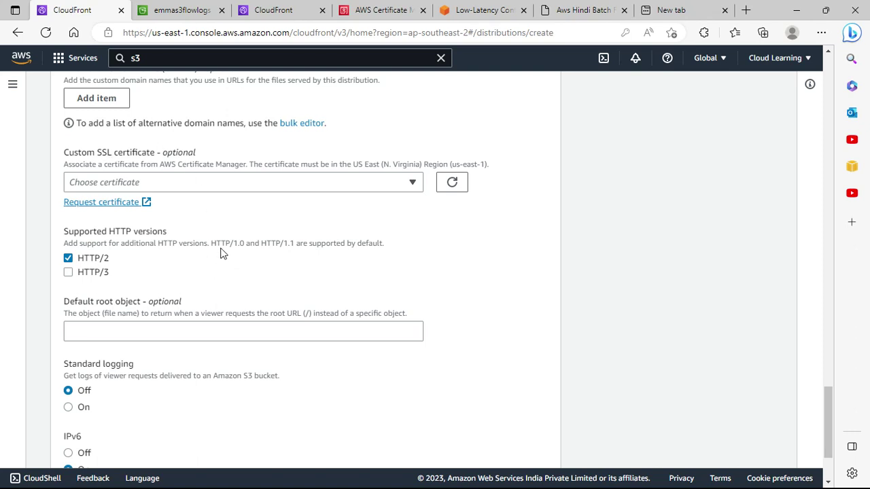
Leave the default root object empty and browse the emmas3flowlogs bucket in S3 down to the account subfolder of AWSLogs, refreshing its object list
{"action": "scroll", "coordinate": [221, 253], "scroll_direction": "down", "scroll_amount": 3}
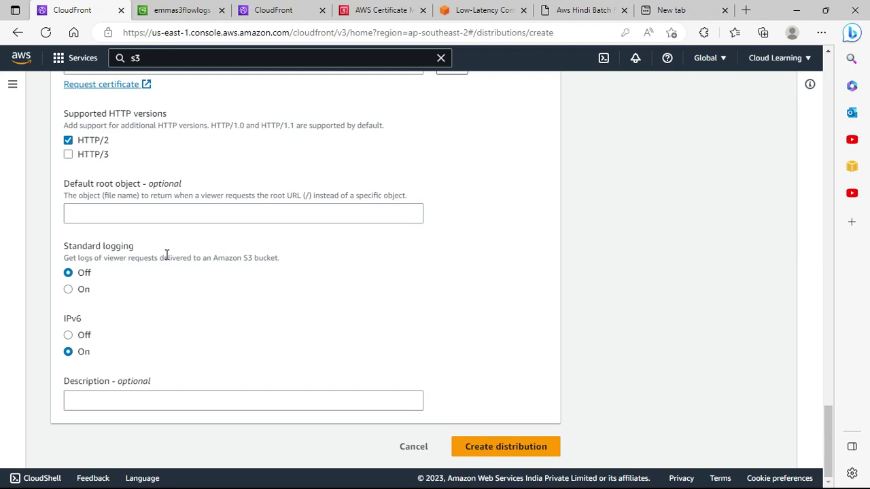
{"action": "left_click", "coordinate": [155, 215]}
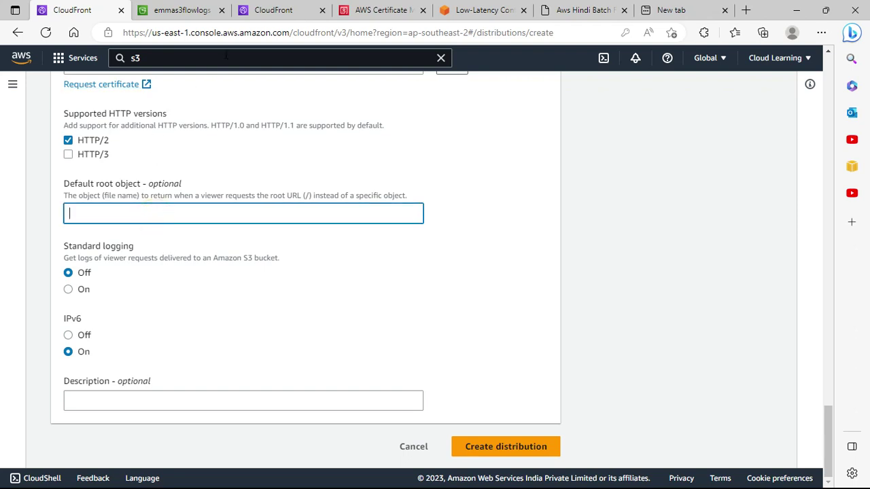
{"action": "left_click", "coordinate": [182, 10]}
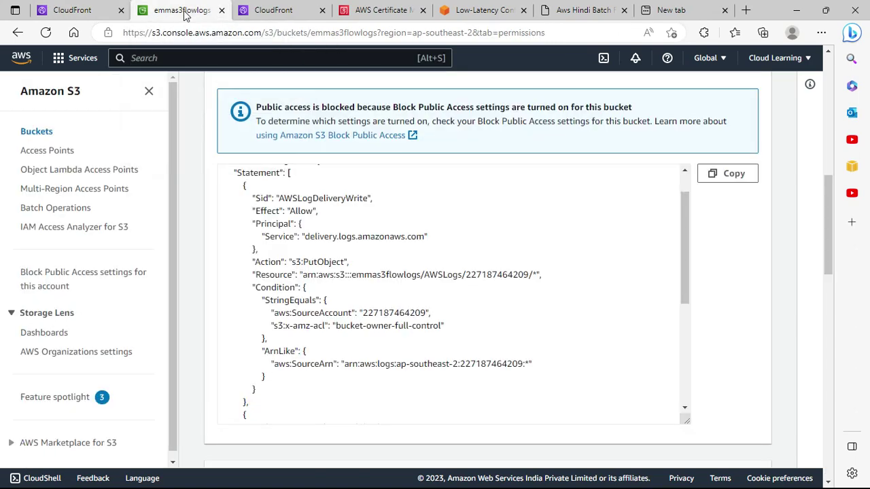
{"action": "left_click", "coordinate": [35, 131]}
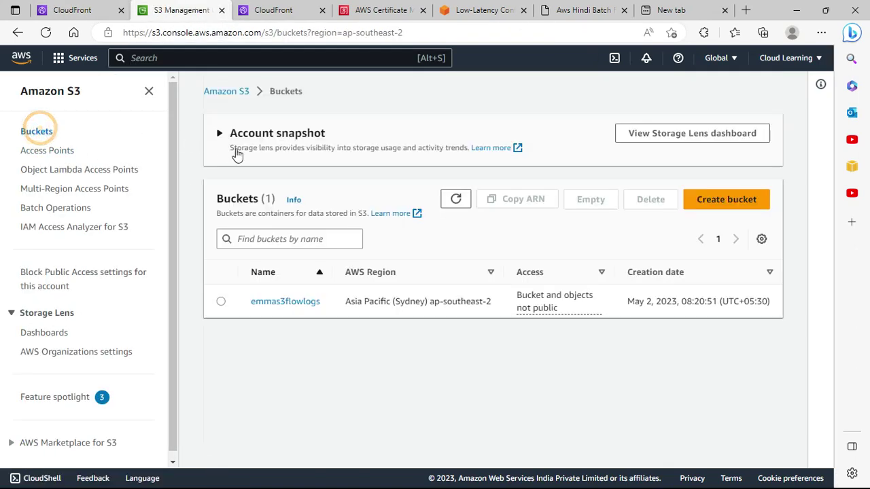
{"action": "left_click", "coordinate": [301, 303]}
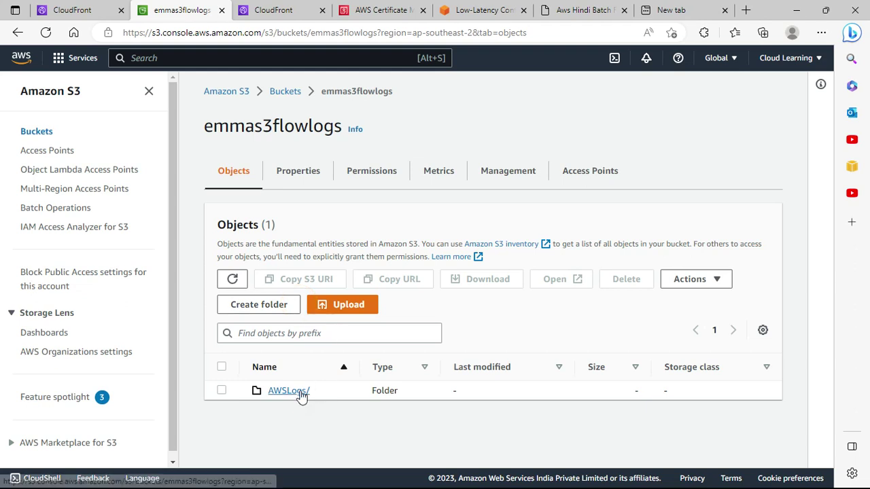
{"action": "left_click", "coordinate": [298, 393]}
{"action": "left_click", "coordinate": [294, 386]}
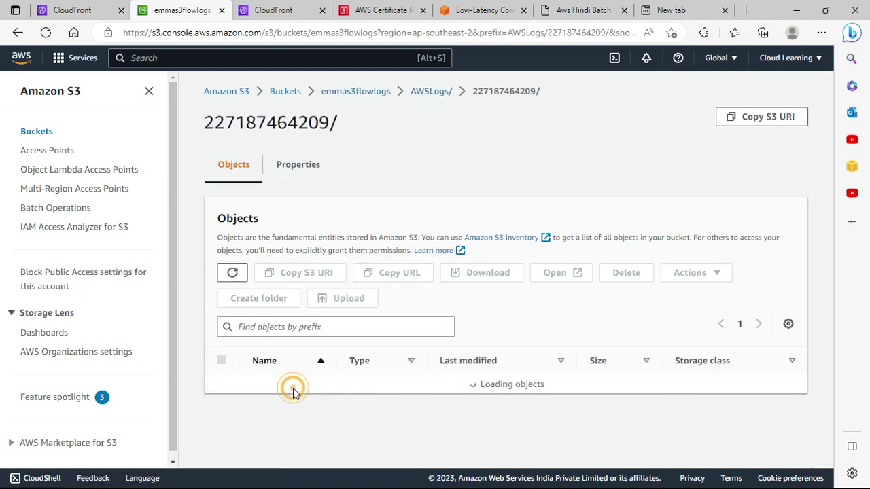
{"action": "left_click", "coordinate": [233, 273]}
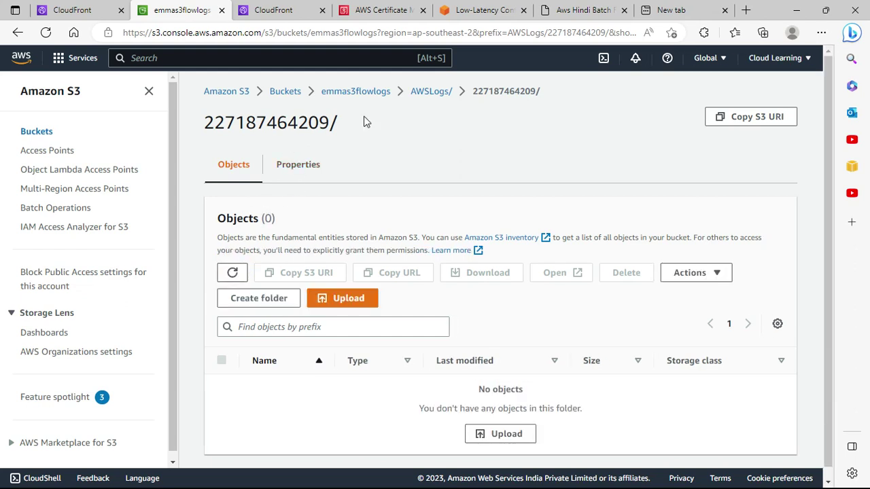
Start an upload at the root of the emmas3flowlogs bucket and add business (1).png from the Downloads folder, sorting its files by type
{"action": "left_click", "coordinate": [381, 95]}
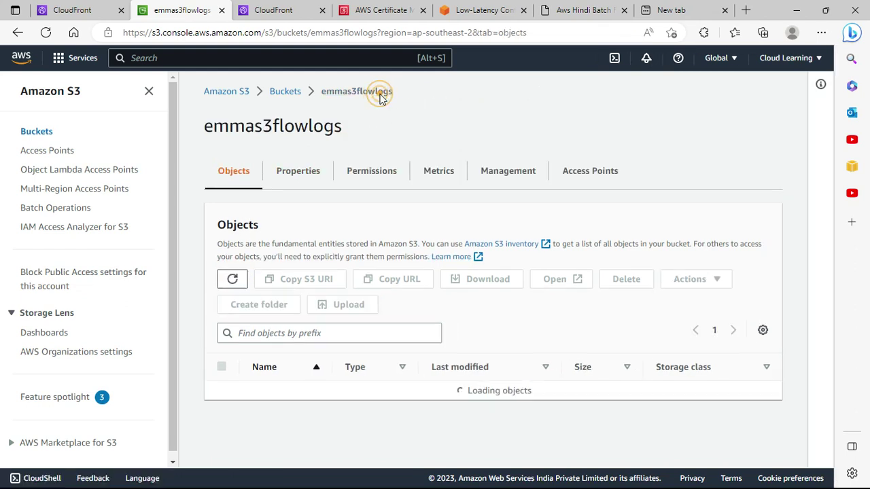
{"action": "left_click", "coordinate": [359, 306]}
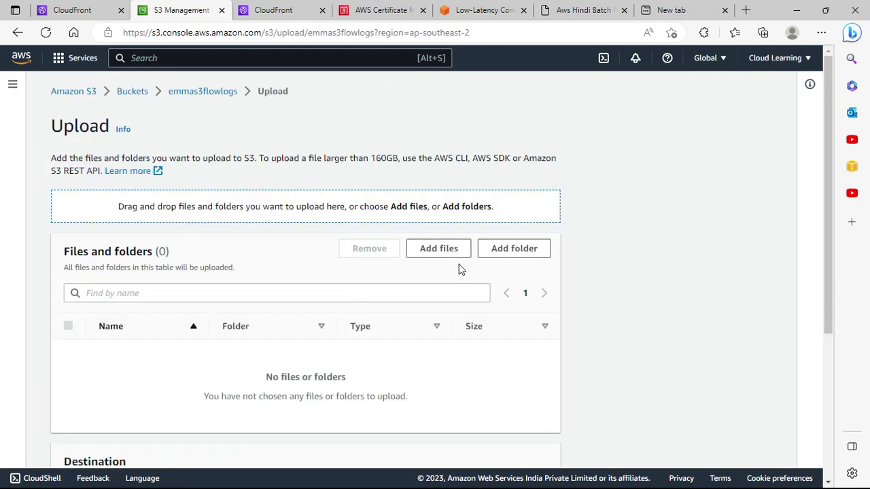
{"action": "left_click", "coordinate": [457, 256]}
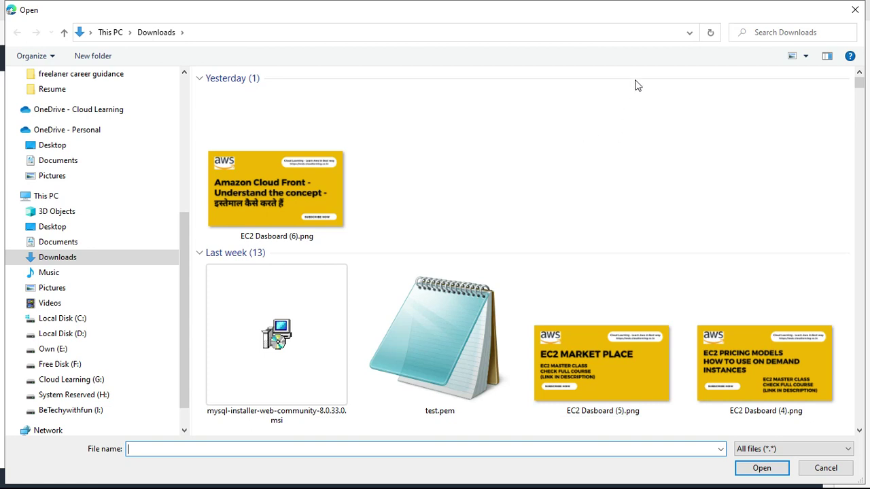
{"action": "left_click", "coordinate": [805, 57]}
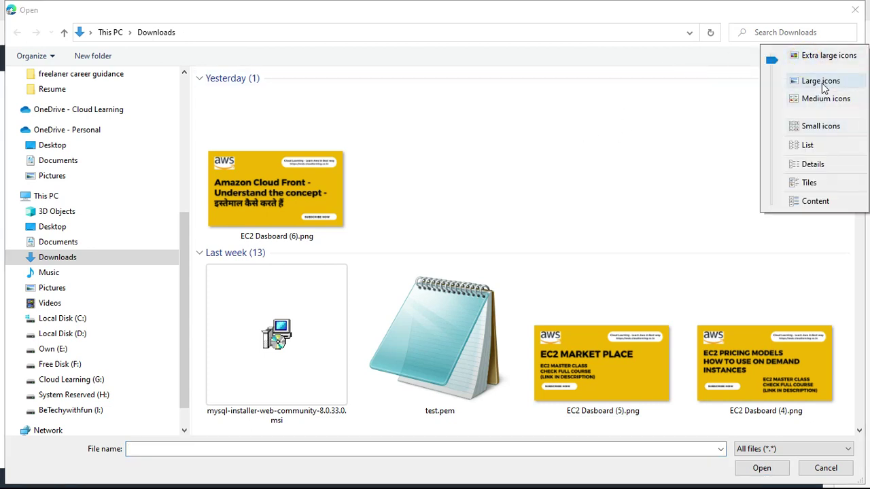
{"action": "left_click", "coordinate": [824, 164]}
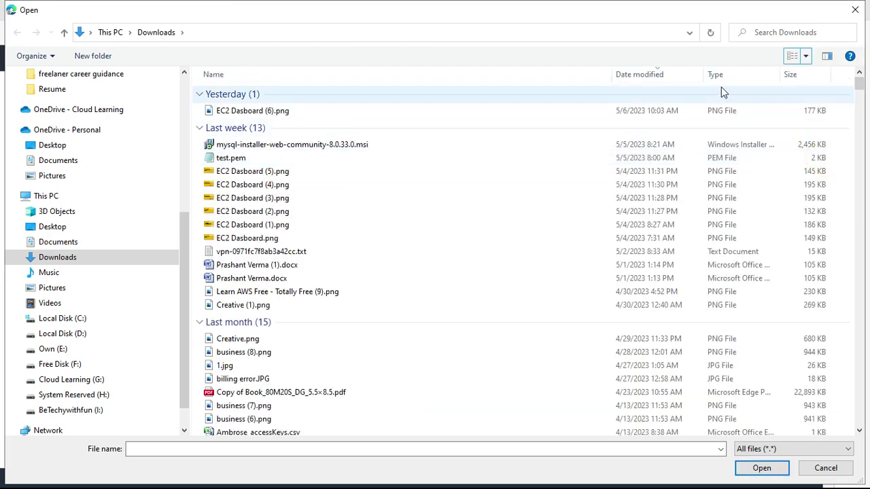
{"action": "left_click", "coordinate": [739, 75]}
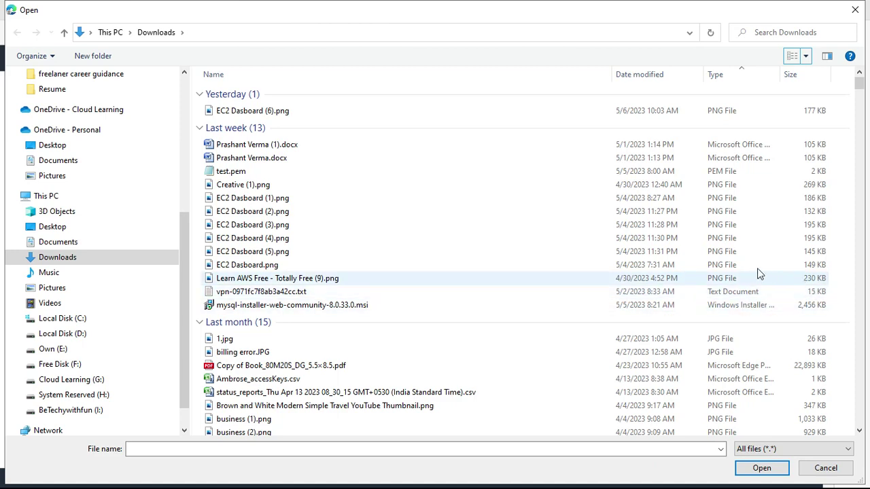
{"action": "scroll", "coordinate": [760, 274], "scroll_direction": "down", "scroll_amount": 3}
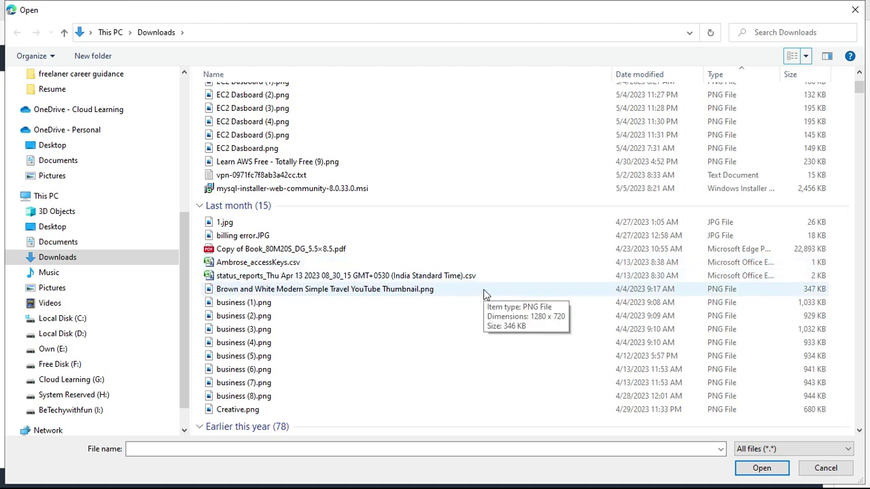
{"action": "left_click", "coordinate": [284, 305]}
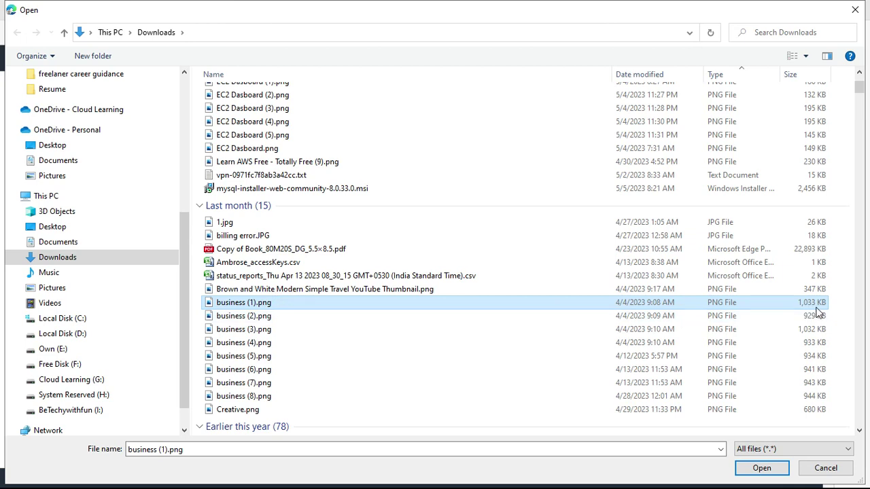
{"action": "left_click", "coordinate": [782, 469]}
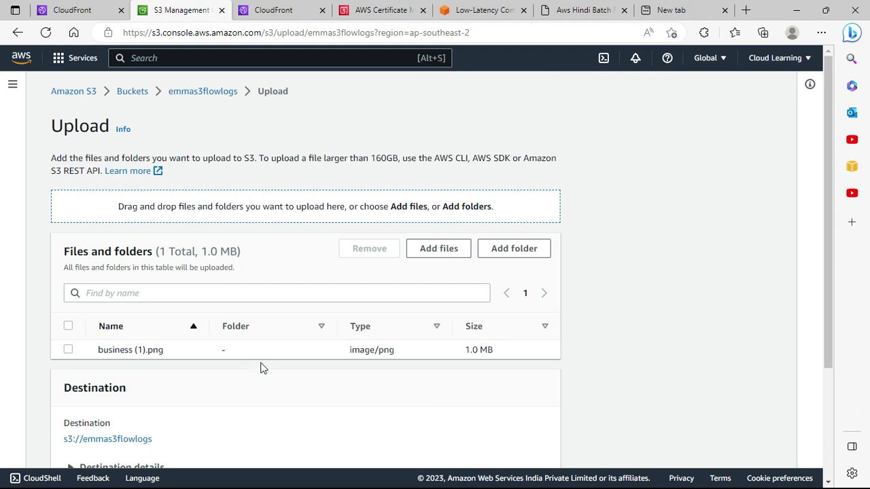
Review the permissions and properties offered for the upload, keep the existing options, and upload business (1).png to the bucket
{"action": "scroll", "coordinate": [263, 366], "scroll_direction": "down", "scroll_amount": 2}
{"action": "scroll", "coordinate": [255, 367], "scroll_direction": "down", "scroll_amount": 1}
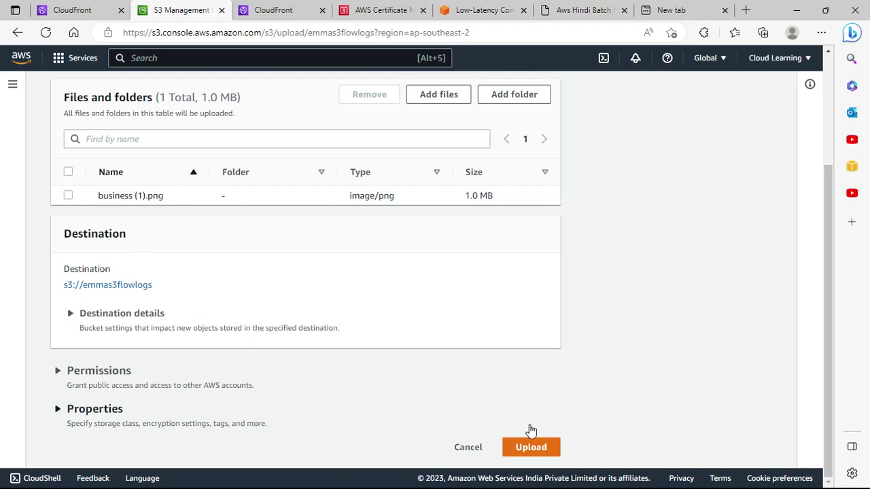
{"action": "left_click", "coordinate": [89, 371]}
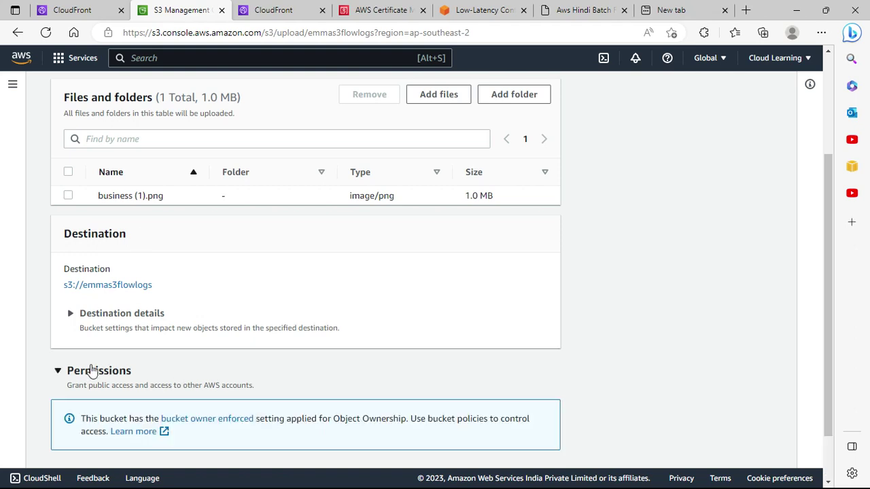
{"action": "scroll", "coordinate": [216, 398], "scroll_direction": "down", "scroll_amount": 1}
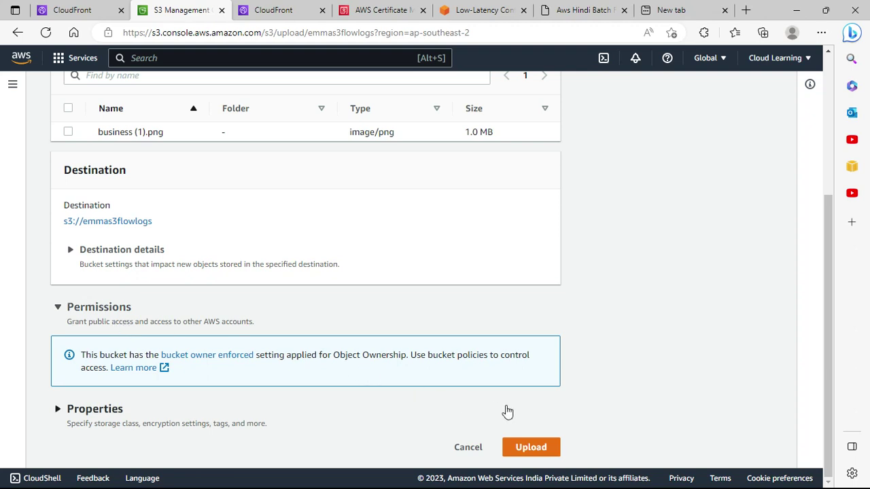
{"action": "left_click", "coordinate": [95, 409]}
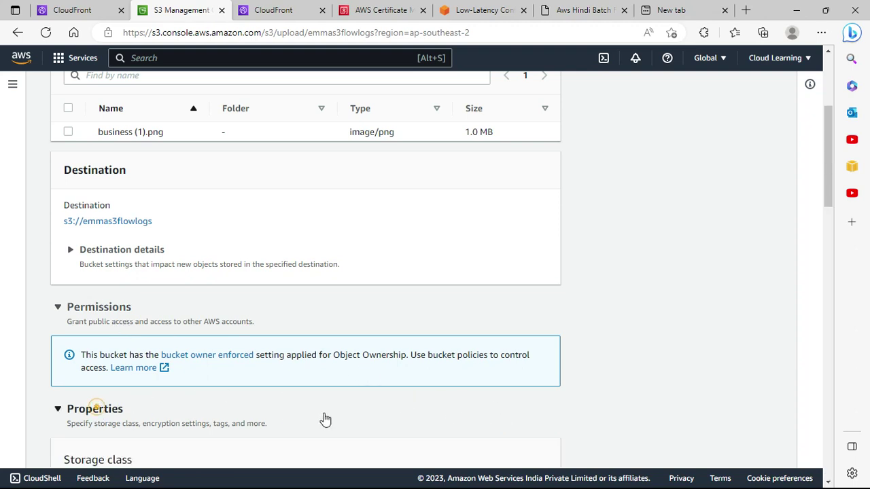
{"action": "scroll", "coordinate": [324, 417], "scroll_direction": "down", "scroll_amount": 3}
{"action": "scroll", "coordinate": [326, 419], "scroll_direction": "down", "scroll_amount": 8}
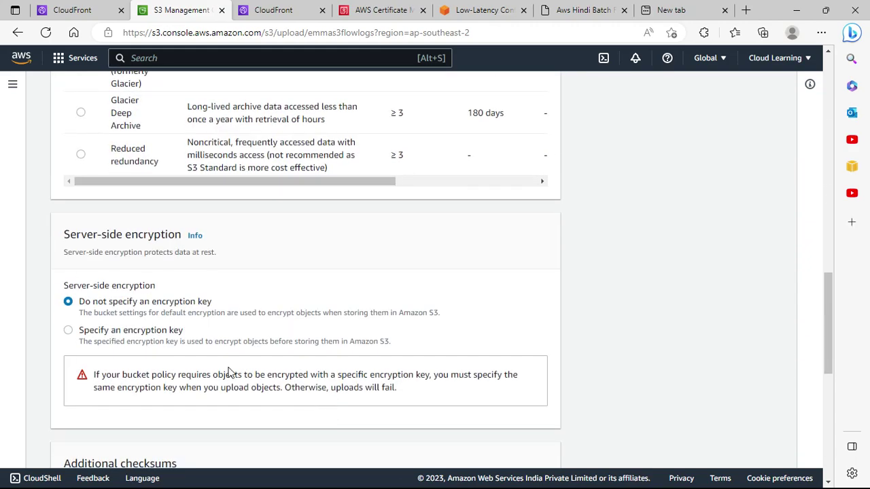
{"action": "scroll", "coordinate": [229, 373], "scroll_direction": "up", "scroll_amount": 8}
{"action": "scroll", "coordinate": [229, 373], "scroll_direction": "down", "scroll_amount": 3}
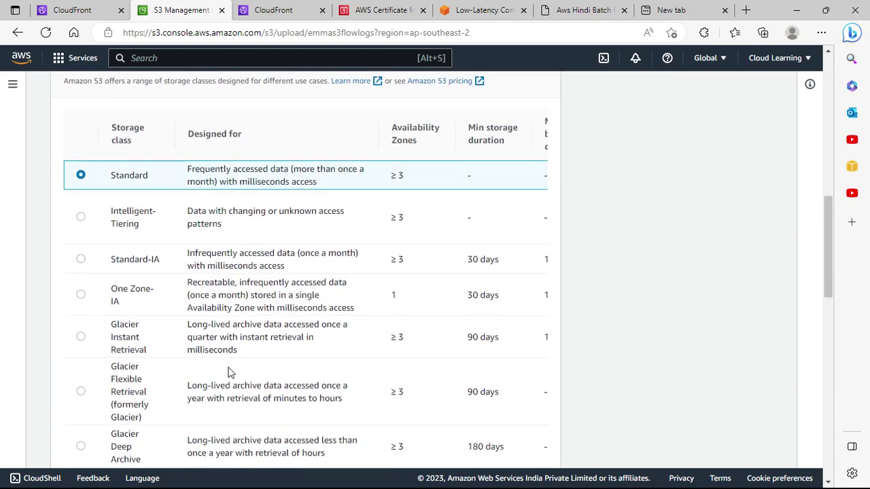
{"action": "scroll", "coordinate": [229, 372], "scroll_direction": "down", "scroll_amount": 12}
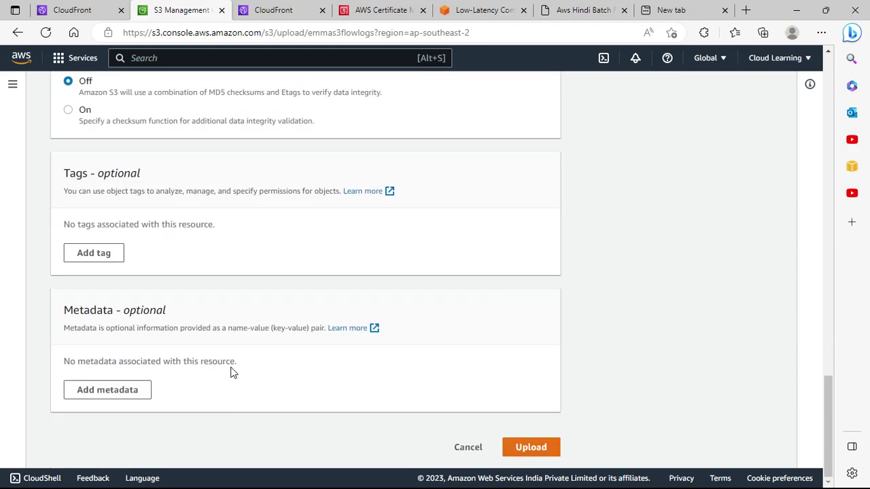
{"action": "left_click", "coordinate": [528, 447]}
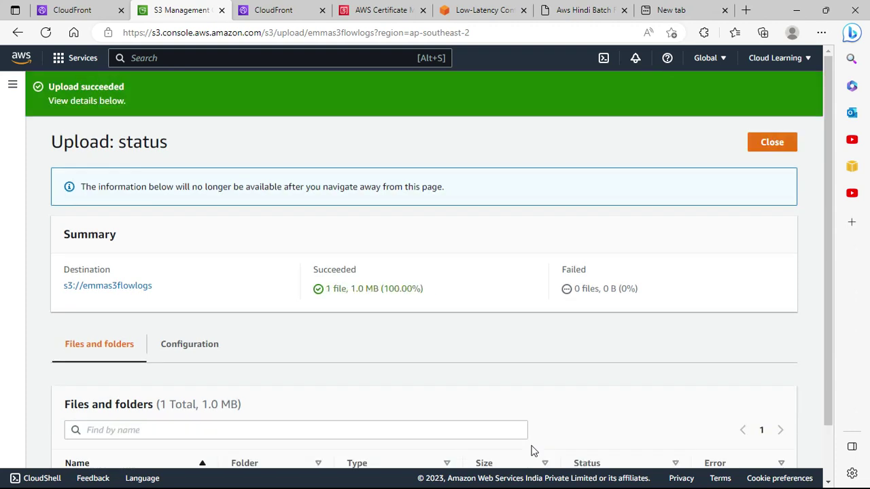
{"action": "left_click", "coordinate": [792, 140]}
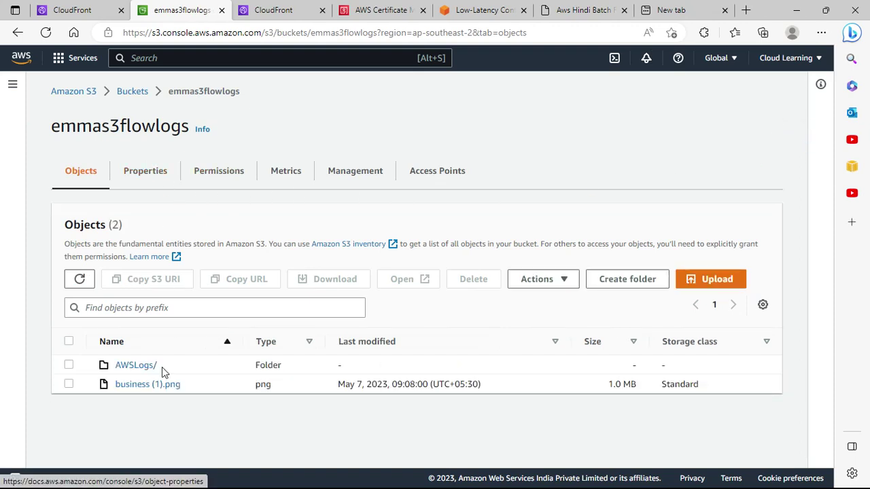
Turn off Block all public access in the emmas3flowlogs bucket's permissions, entering "confirm" to approve the change
{"action": "left_click", "coordinate": [69, 384]}
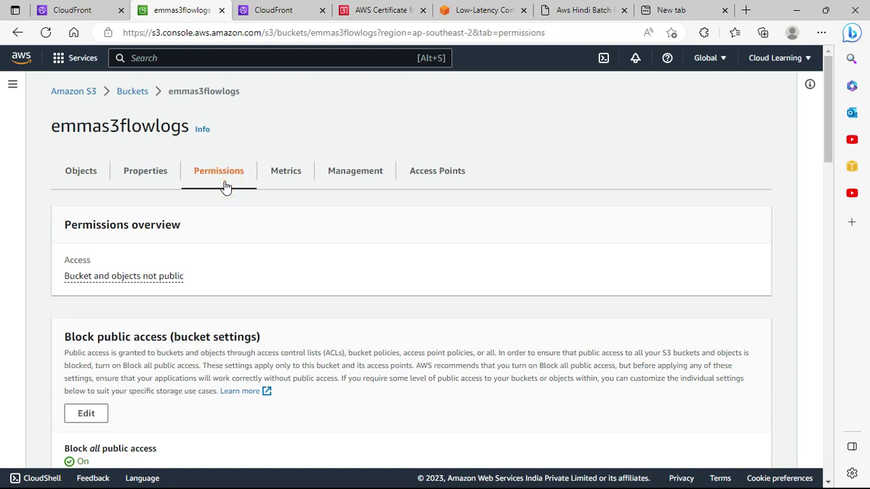
{"action": "scroll", "coordinate": [290, 285], "scroll_direction": "down", "scroll_amount": 1}
{"action": "left_click", "coordinate": [87, 348]}
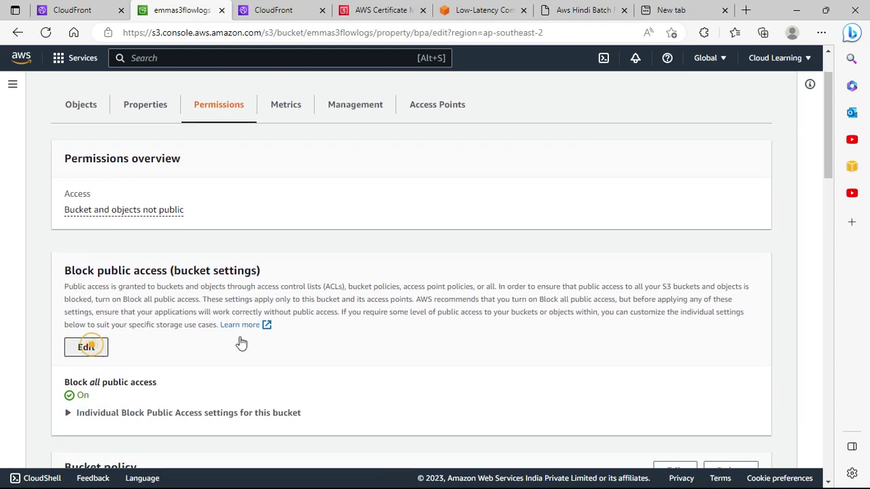
{"action": "left_click", "coordinate": [94, 277]}
{"action": "scroll", "coordinate": [202, 275], "scroll_direction": "down", "scroll_amount": 1}
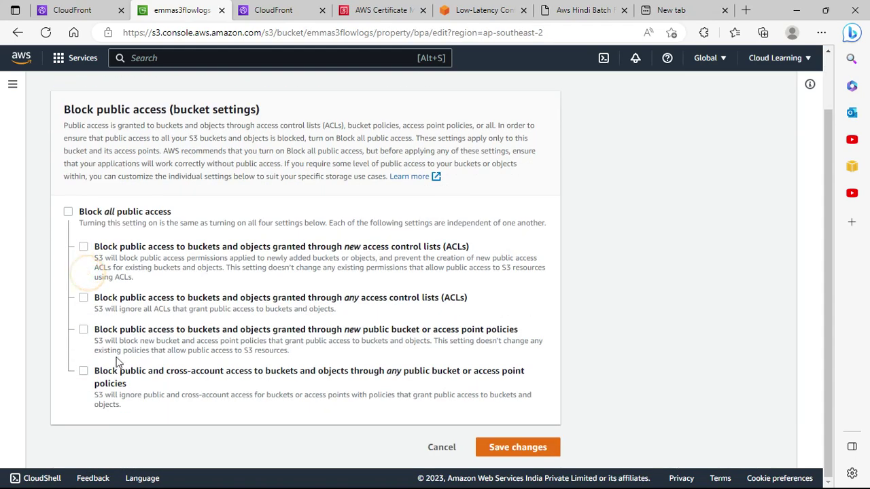
{"action": "left_click", "coordinate": [543, 441]}
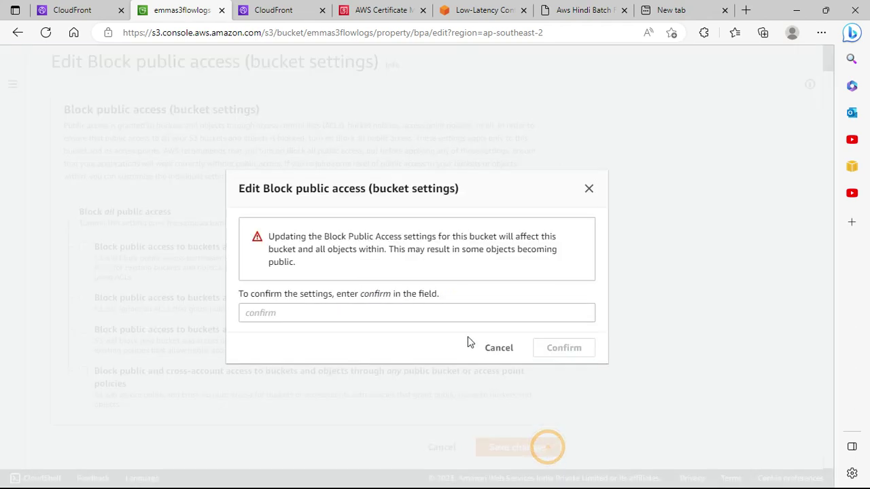
{"action": "left_click", "coordinate": [363, 317]}
{"action": "type", "text": "c"}
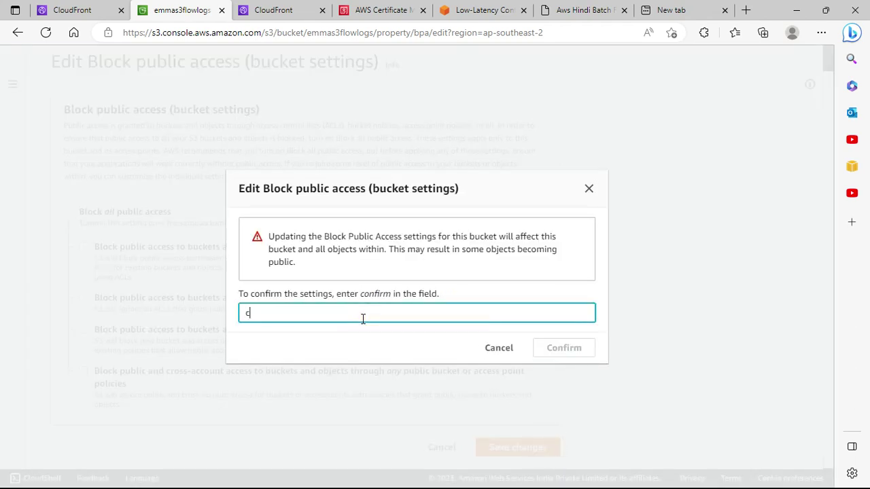
{"action": "type", "text": "onfirm"}
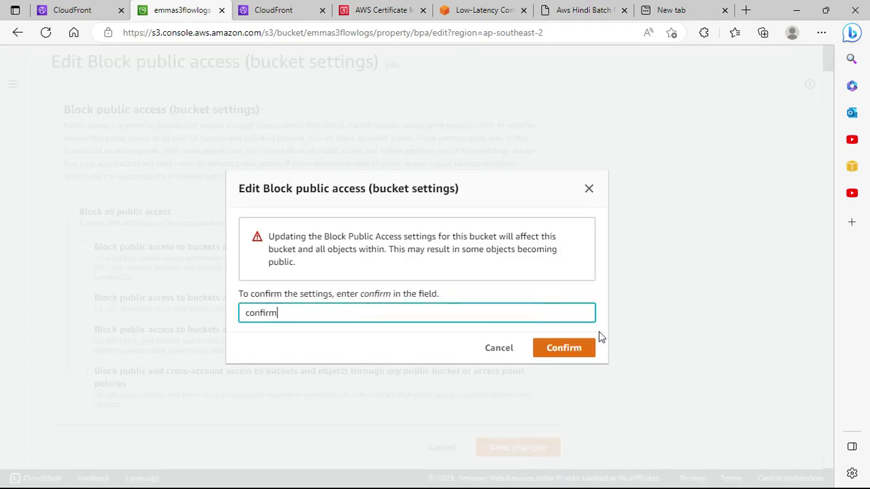
{"action": "left_click", "coordinate": [589, 352]}
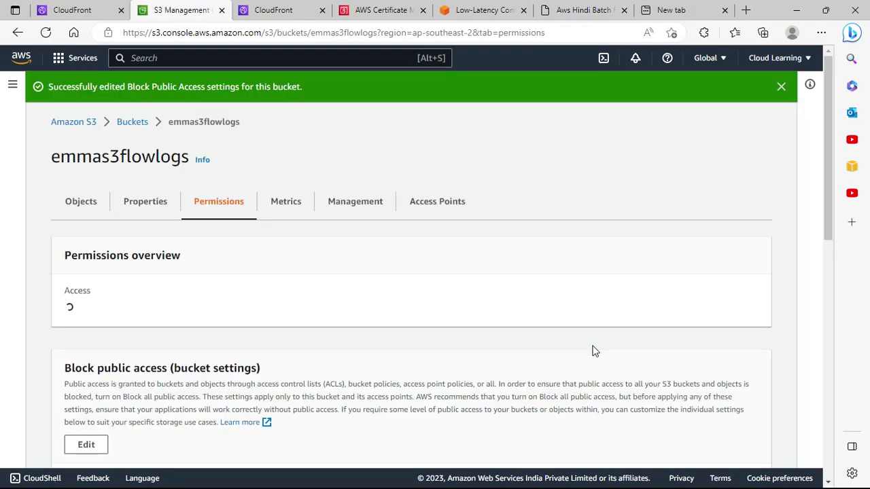
Enable ACLs in the bucket's Object Ownership settings with bucket owner preferred, acknowledging that ACLs will be restored
{"action": "scroll", "coordinate": [447, 316], "scroll_direction": "down", "scroll_amount": 3}
{"action": "scroll", "coordinate": [173, 319], "scroll_direction": "down", "scroll_amount": 5}
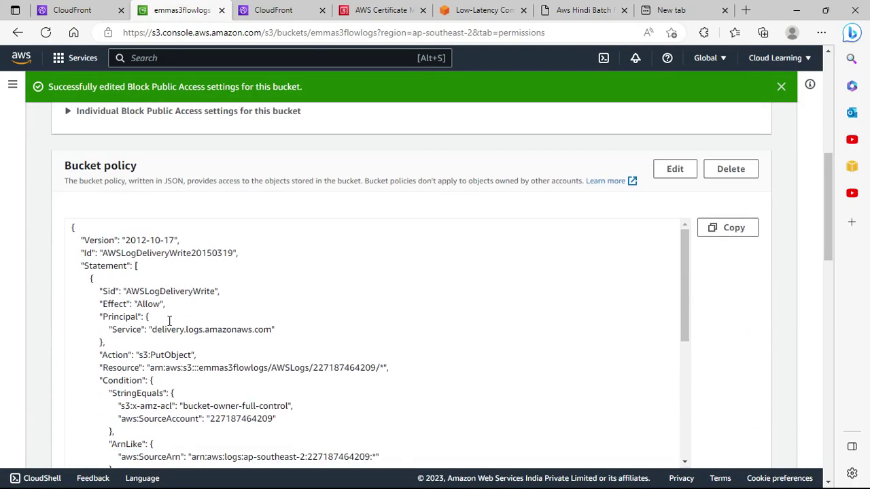
{"action": "scroll", "coordinate": [176, 324], "scroll_direction": "down", "scroll_amount": 10}
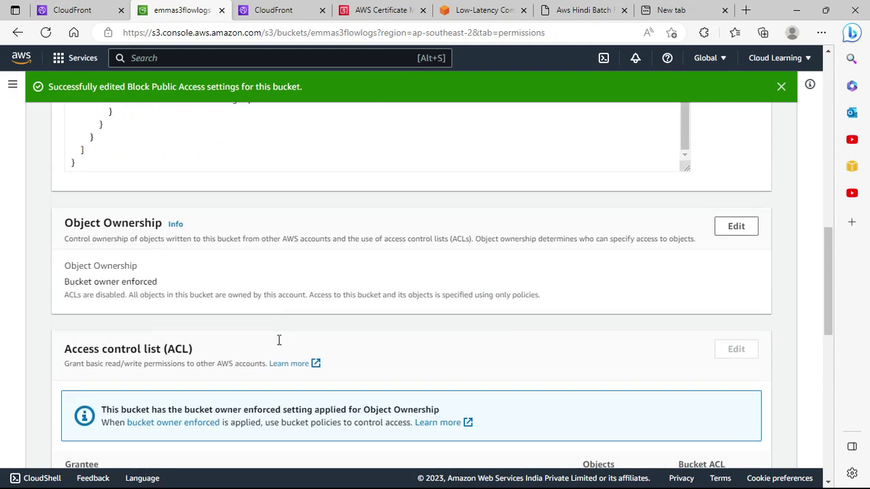
{"action": "scroll", "coordinate": [277, 345], "scroll_direction": "down", "scroll_amount": 2}
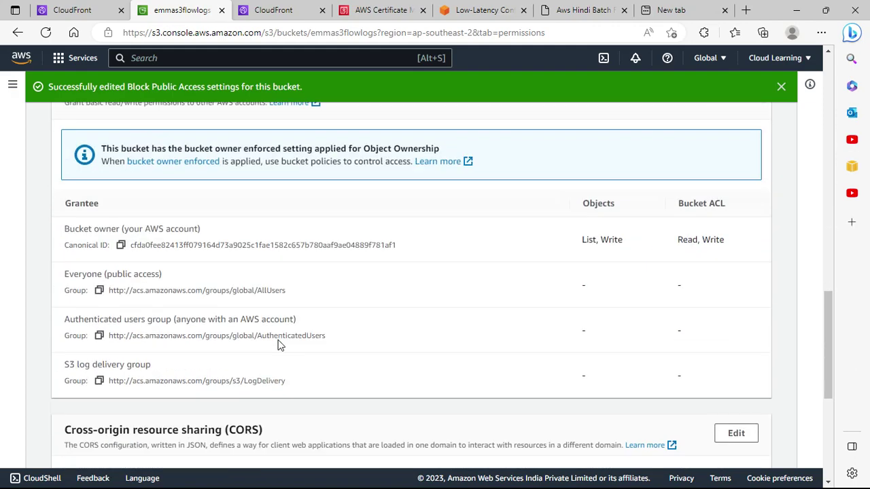
{"action": "scroll", "coordinate": [277, 343], "scroll_direction": "down", "scroll_amount": 2}
{"action": "scroll", "coordinate": [279, 340], "scroll_direction": "up", "scroll_amount": 9}
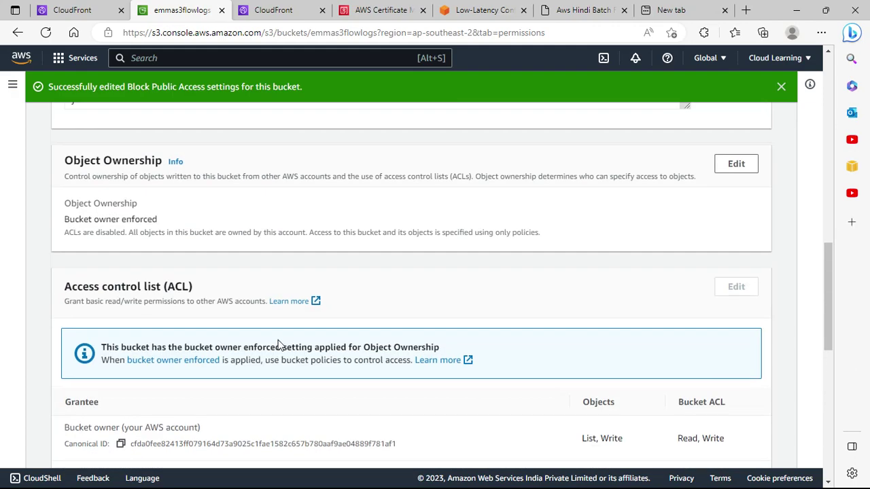
{"action": "scroll", "coordinate": [278, 339], "scroll_direction": "down", "scroll_amount": 2}
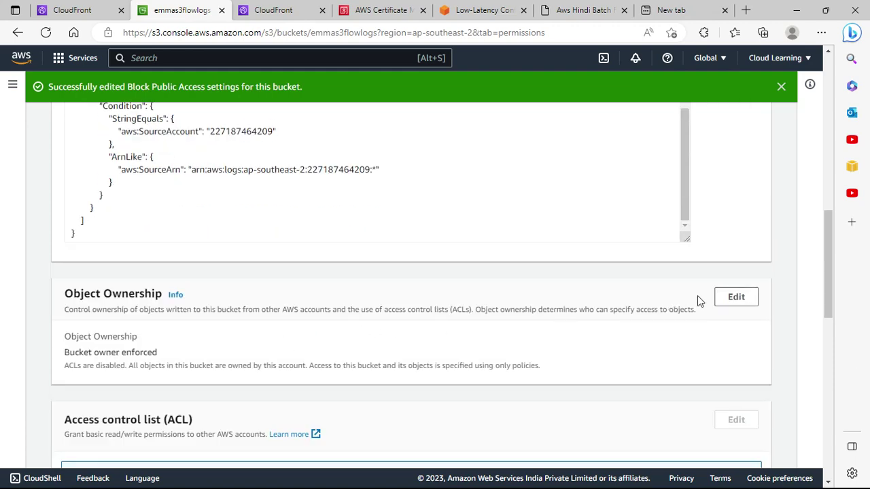
{"action": "left_click", "coordinate": [735, 299]}
{"action": "left_click", "coordinate": [336, 240]}
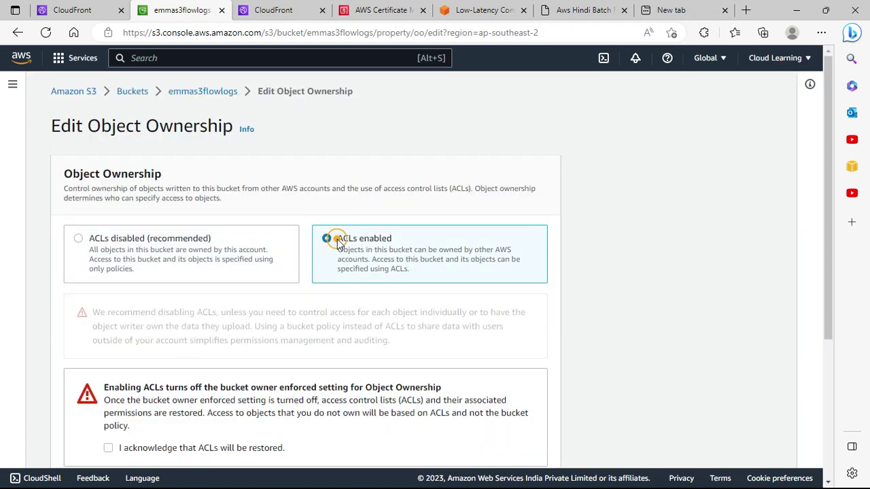
{"action": "scroll", "coordinate": [496, 401], "scroll_direction": "down", "scroll_amount": 3}
{"action": "left_click", "coordinate": [518, 445]}
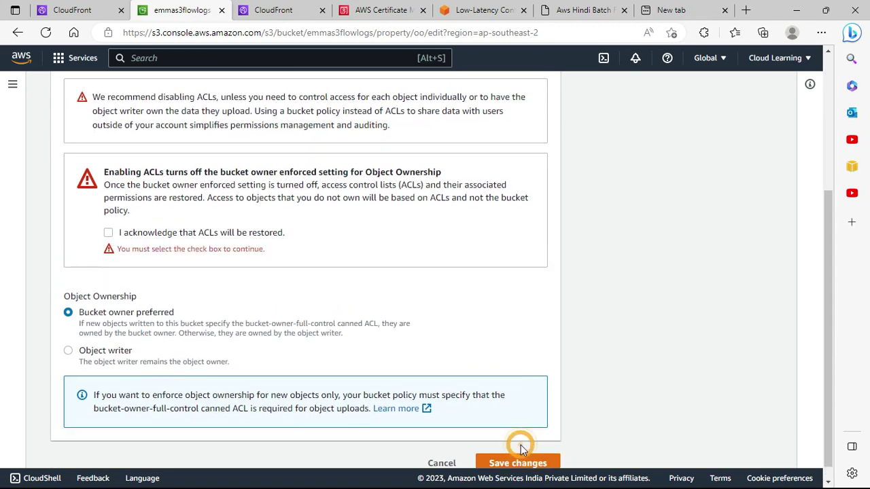
{"action": "left_click", "coordinate": [243, 233]}
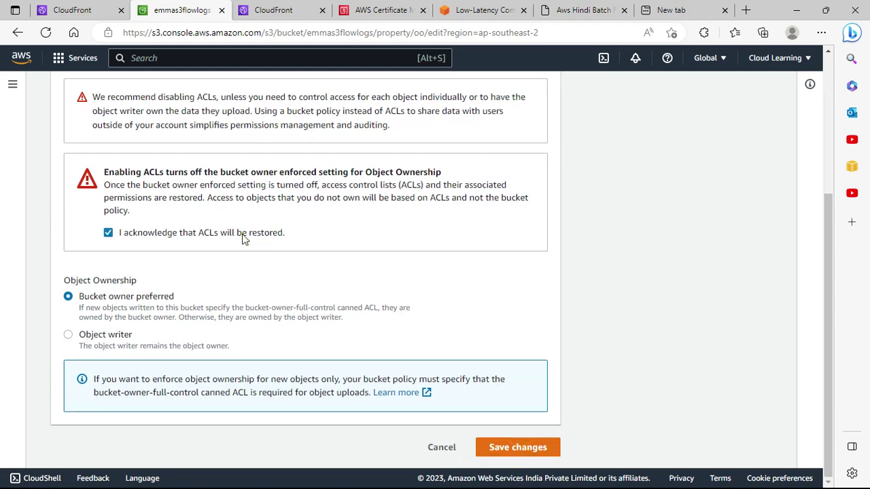
{"action": "left_click", "coordinate": [515, 449]}
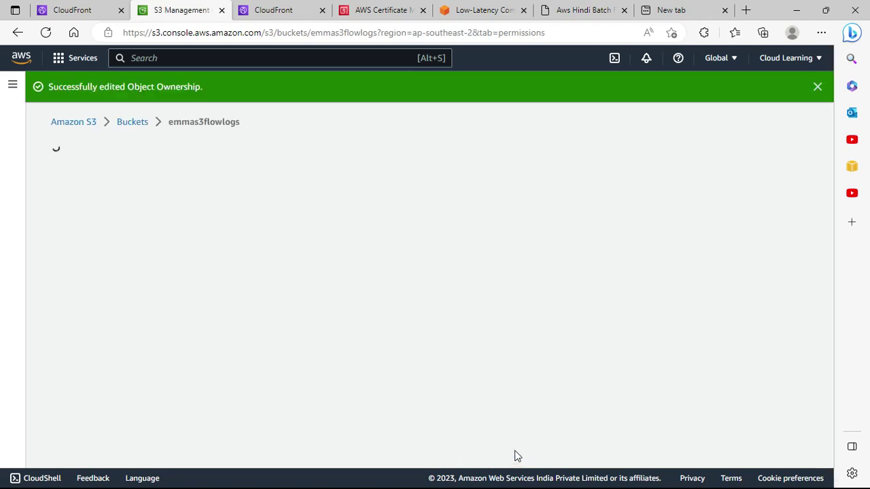
{"action": "scroll", "coordinate": [276, 352], "scroll_direction": "down", "scroll_amount": 10}
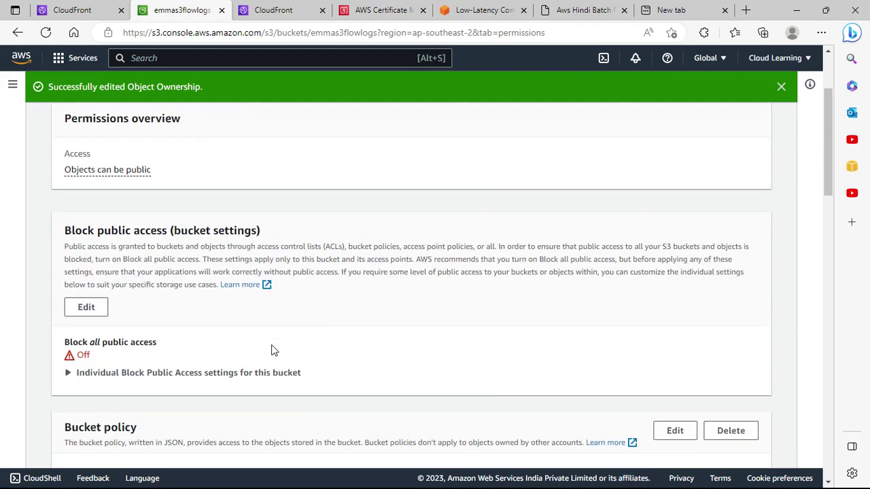
Rename the object business (1).png in the emmas3flowlogs bucket to business-test.png, copying the new name before saving
{"action": "scroll", "coordinate": [271, 350], "scroll_direction": "down", "scroll_amount": 10}
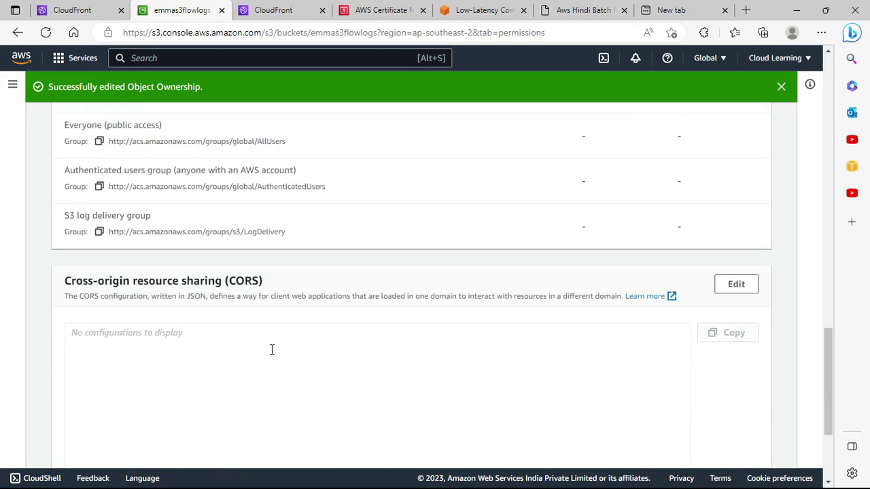
{"action": "scroll", "coordinate": [272, 350], "scroll_direction": "down", "scroll_amount": 3}
{"action": "scroll", "coordinate": [272, 350], "scroll_direction": "up", "scroll_amount": 15}
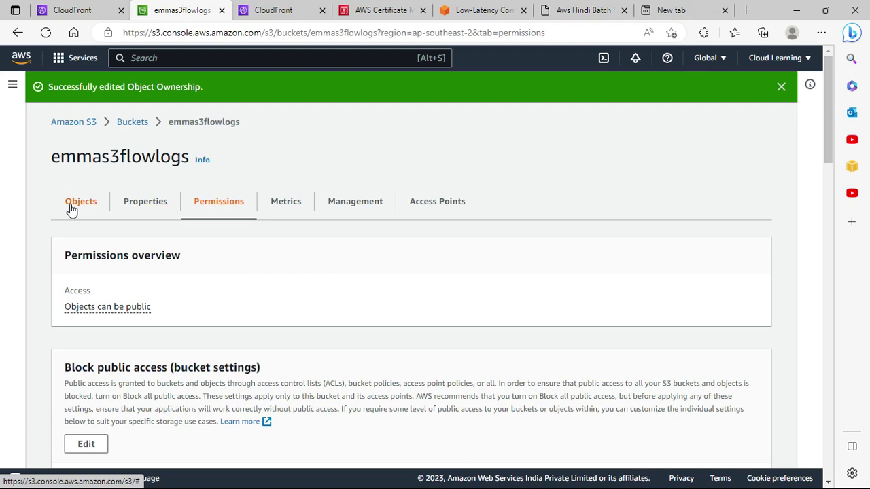
{"action": "left_click", "coordinate": [72, 208]}
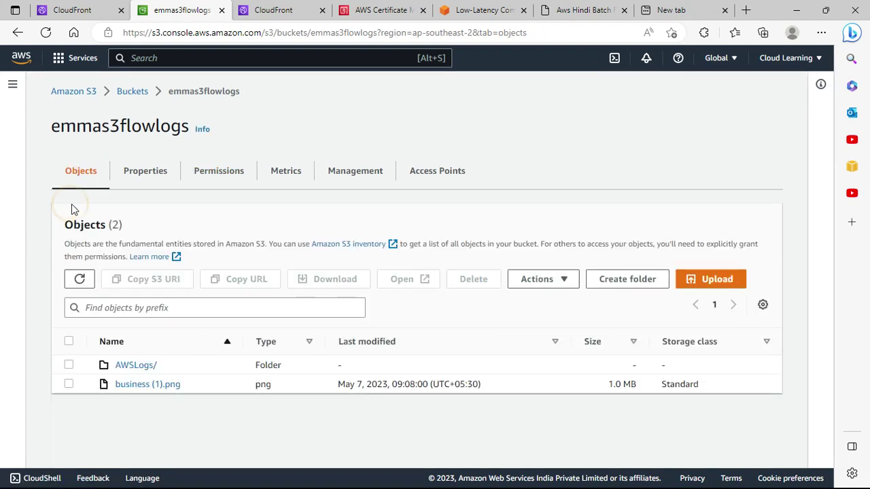
{"action": "left_click", "coordinate": [68, 384]}
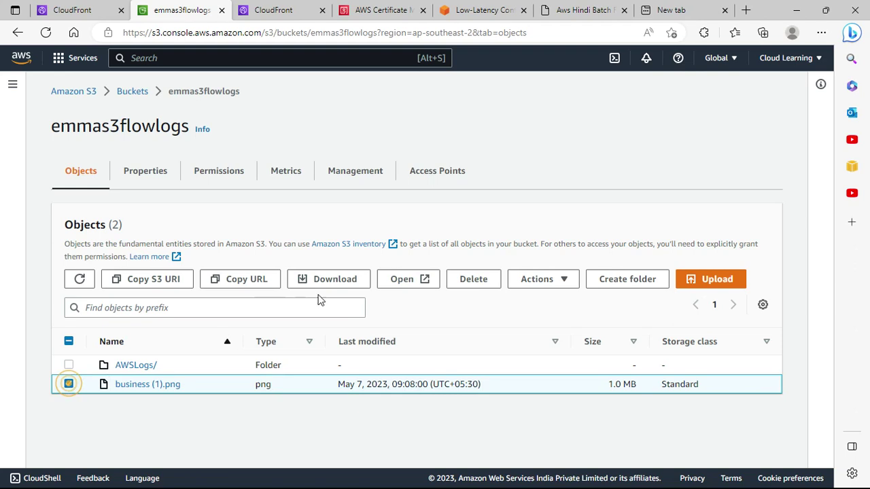
{"action": "left_click", "coordinate": [561, 285]}
{"action": "left_click", "coordinate": [570, 249]}
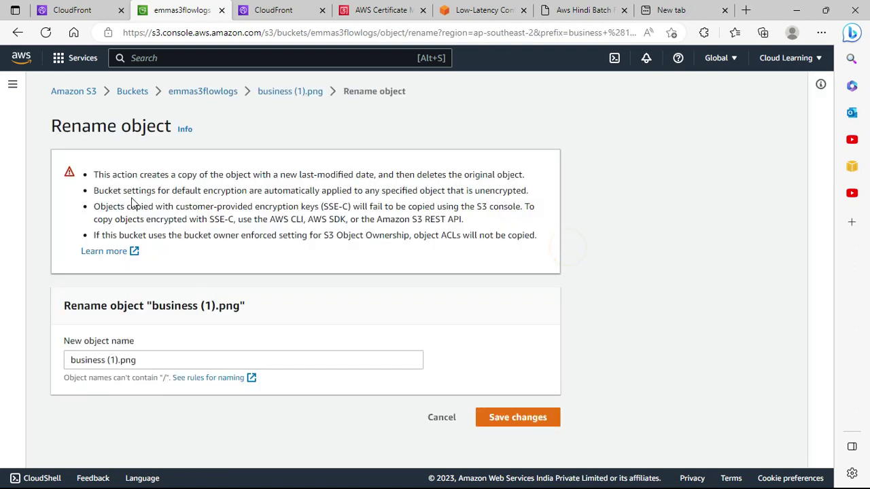
{"action": "left_click", "coordinate": [120, 359]}
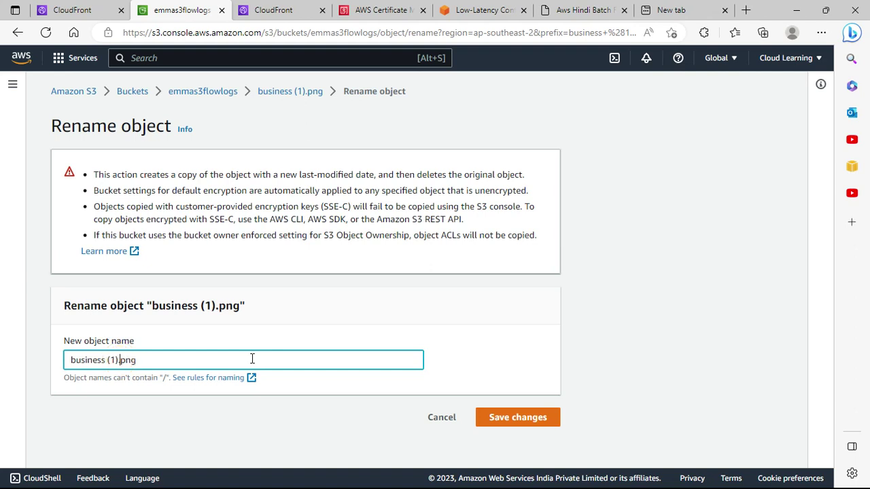
{"action": "key", "text": "BackSpace"}
{"action": "key", "text": "BackSpace"}
{"action": "key", "text": "BackSpace"}
{"action": "key", "text": "BackSpace"}
{"action": "type", "text": "-test."}
{"action": "left_click_drag", "start_coordinate": [171, 360], "coordinate": [44, 357]}
{"action": "key", "text": "ctrl+c"}
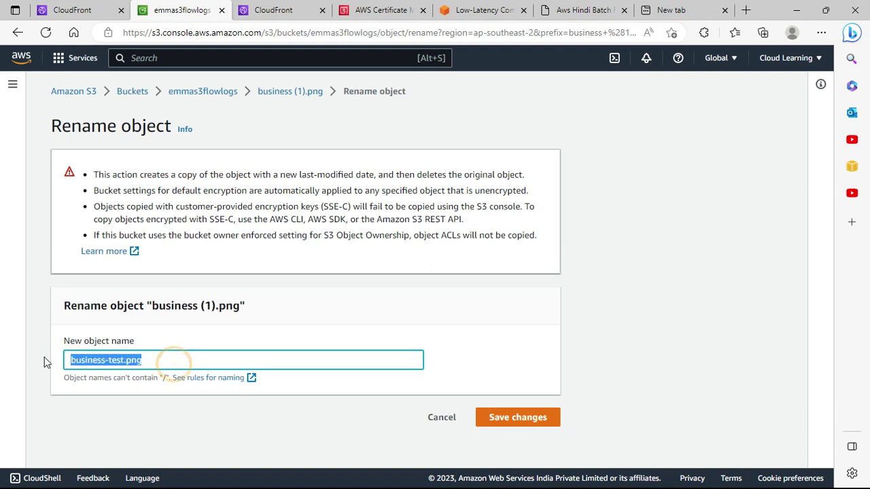
{"action": "left_click", "coordinate": [555, 417]}
Set the new CloudFront distribution's default root object to the copied name business-test.png
{"action": "left_click", "coordinate": [89, 9]}
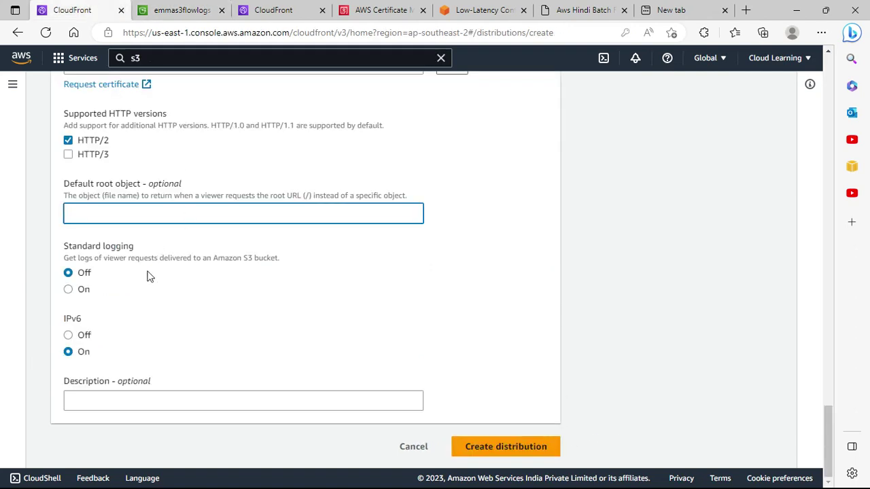
{"action": "left_click", "coordinate": [120, 213]}
{"action": "key", "text": "ctrl+v"}
Turn on standard logging to the emmas3flowlogs bucket with the log prefix cloudfrontlog, and enable cookie logging
{"action": "left_click", "coordinate": [85, 291]}
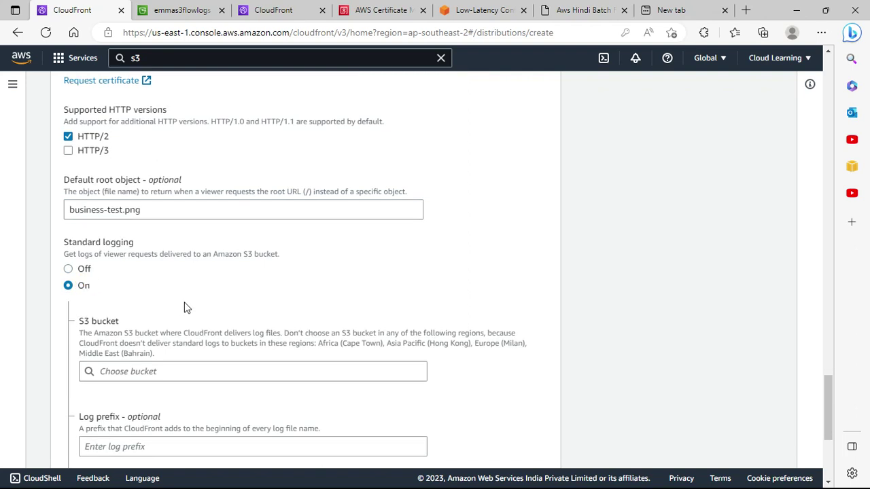
{"action": "scroll", "coordinate": [183, 308], "scroll_direction": "down", "scroll_amount": 1}
{"action": "left_click", "coordinate": [161, 309]}
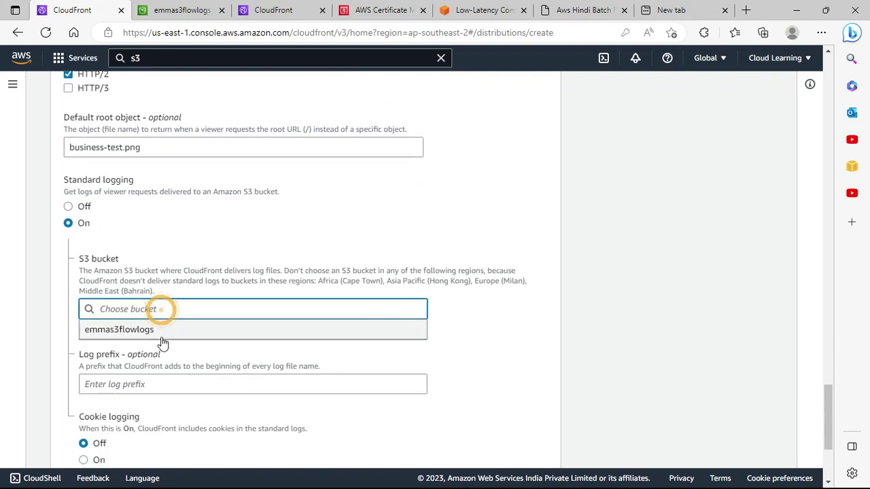
{"action": "left_click", "coordinate": [151, 330]}
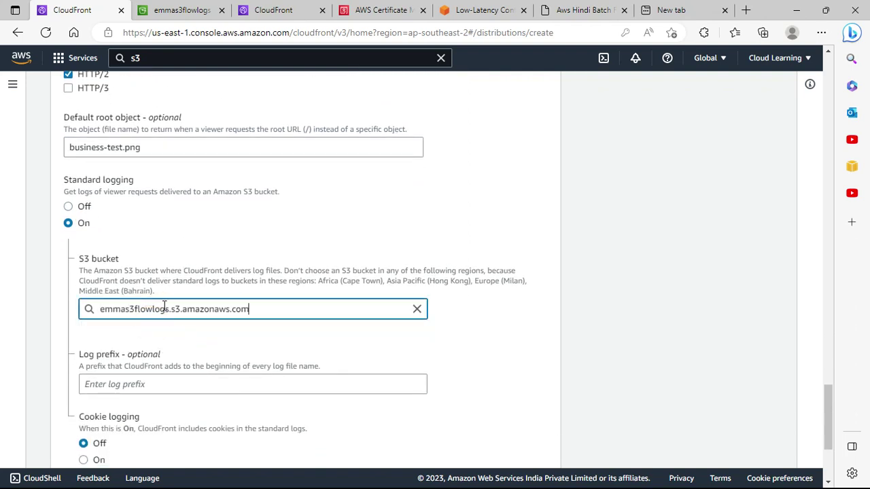
{"action": "left_click", "coordinate": [155, 384]}
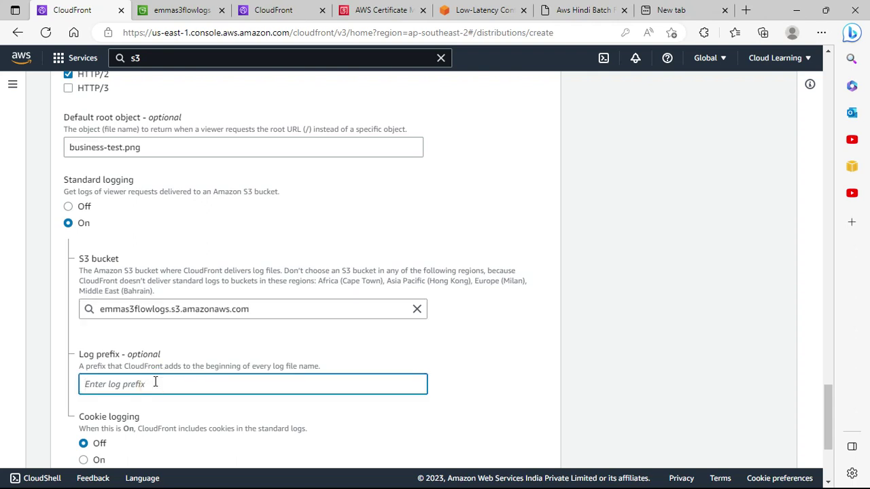
{"action": "type", "text": "cloudfrontlog"}
{"action": "scroll", "coordinate": [155, 382], "scroll_direction": "down", "scroll_amount": 3}
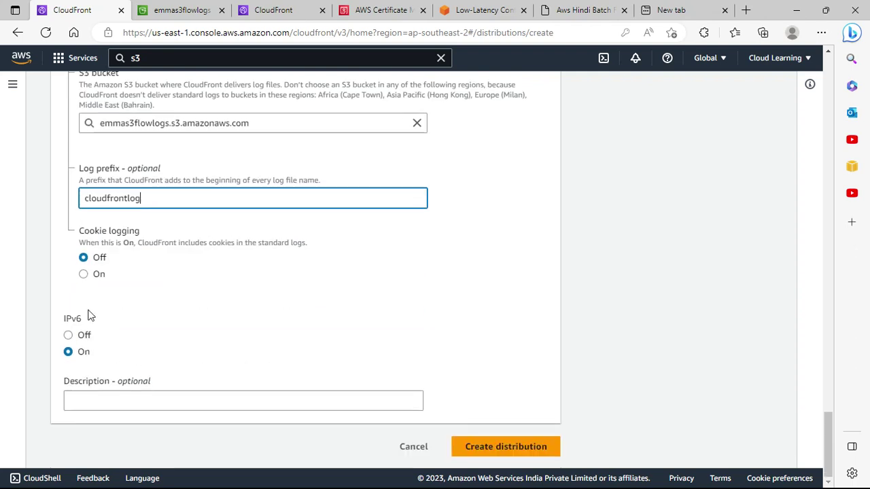
{"action": "left_click", "coordinate": [98, 276]}
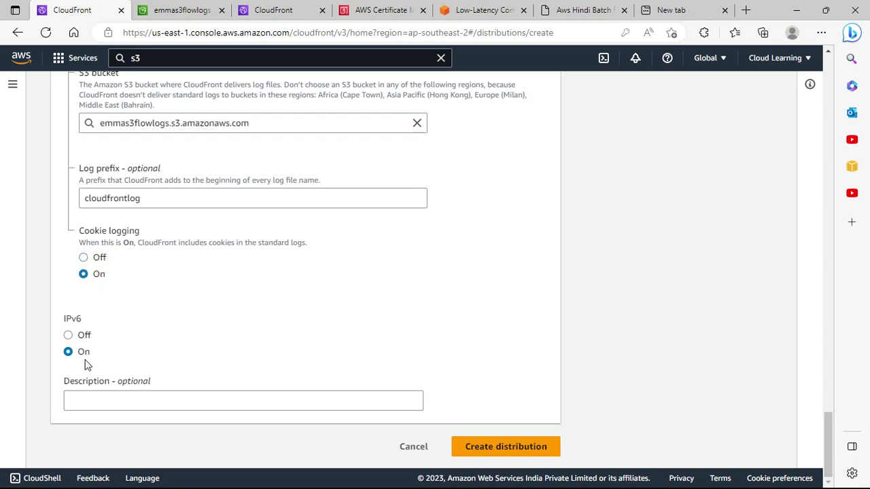
Review the new distribution's origin, cache behavior, firewall, price class and logging settings, and create the distribution
{"action": "left_click", "coordinate": [471, 446]}
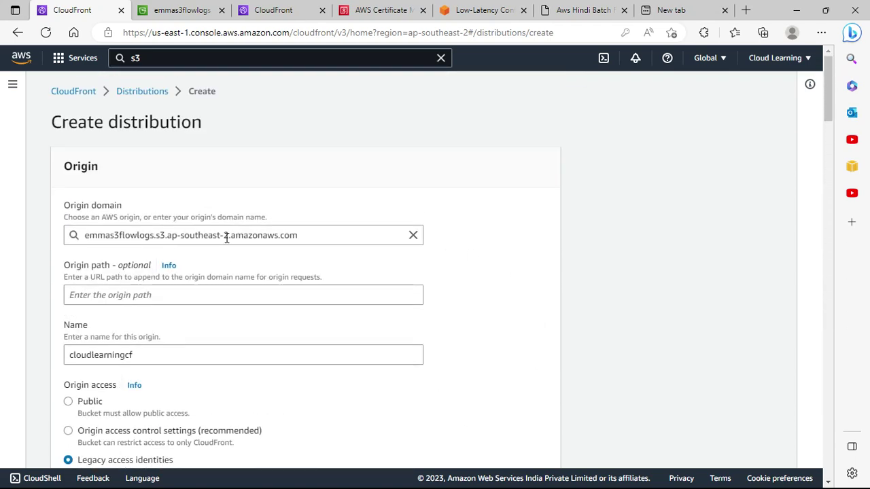
{"action": "scroll", "coordinate": [282, 296], "scroll_direction": "down", "scroll_amount": 3}
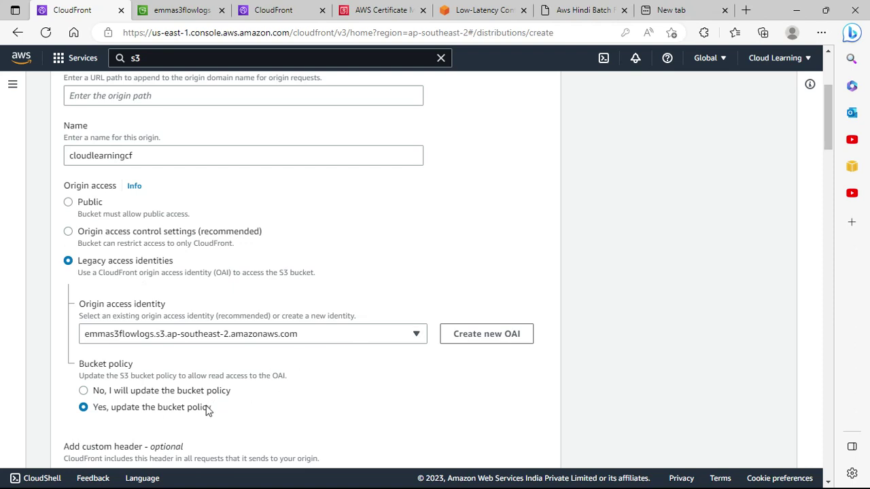
{"action": "scroll", "coordinate": [208, 410], "scroll_direction": "down", "scroll_amount": 5}
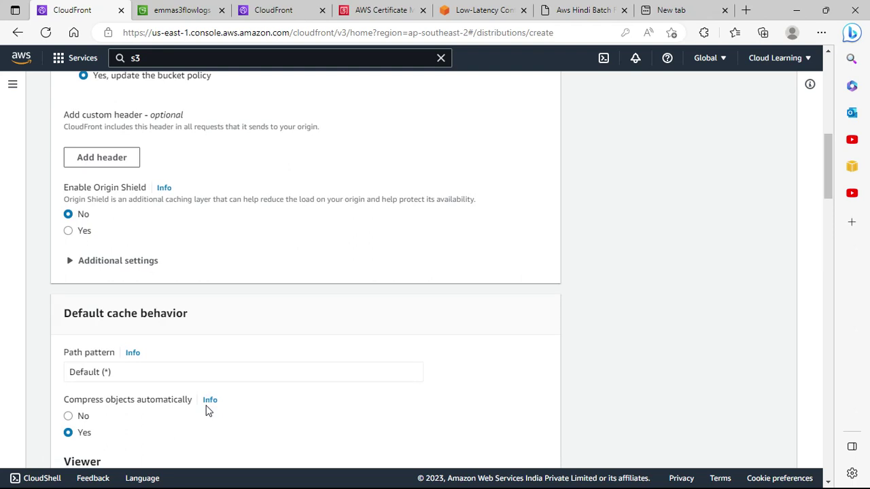
{"action": "scroll", "coordinate": [207, 410], "scroll_direction": "down", "scroll_amount": 2}
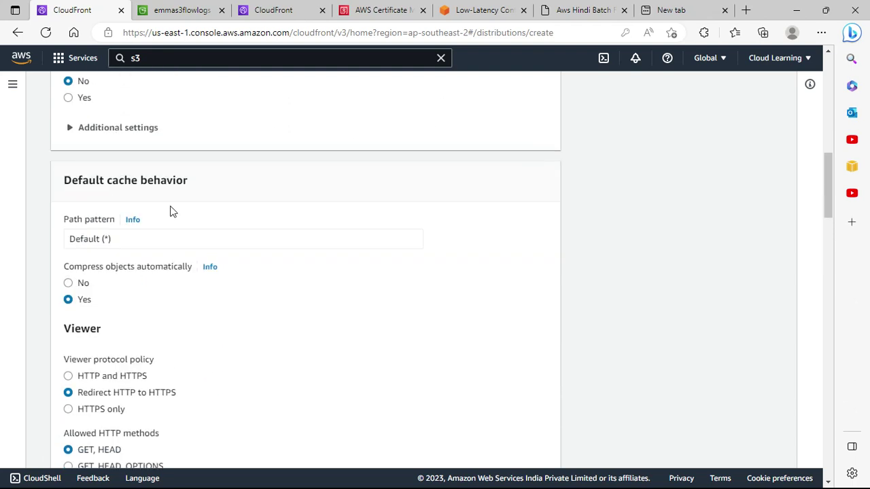
{"action": "scroll", "coordinate": [188, 276], "scroll_direction": "down", "scroll_amount": 1}
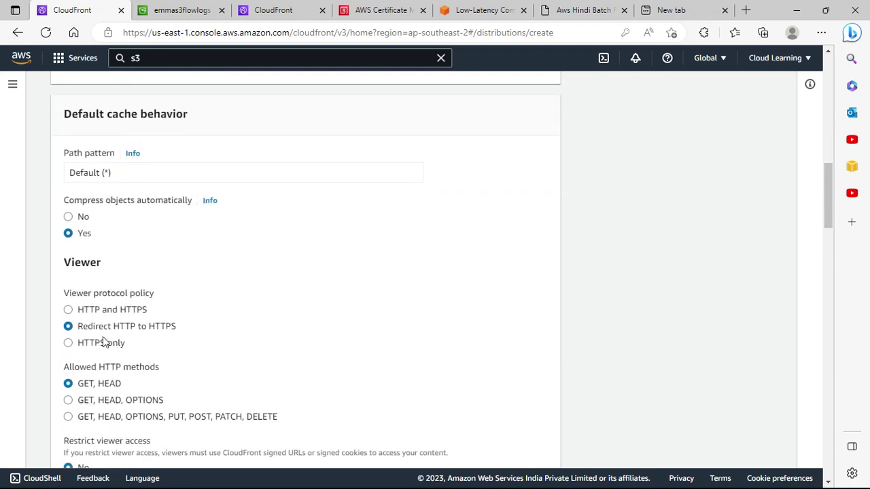
{"action": "scroll", "coordinate": [252, 347], "scroll_direction": "down", "scroll_amount": 3}
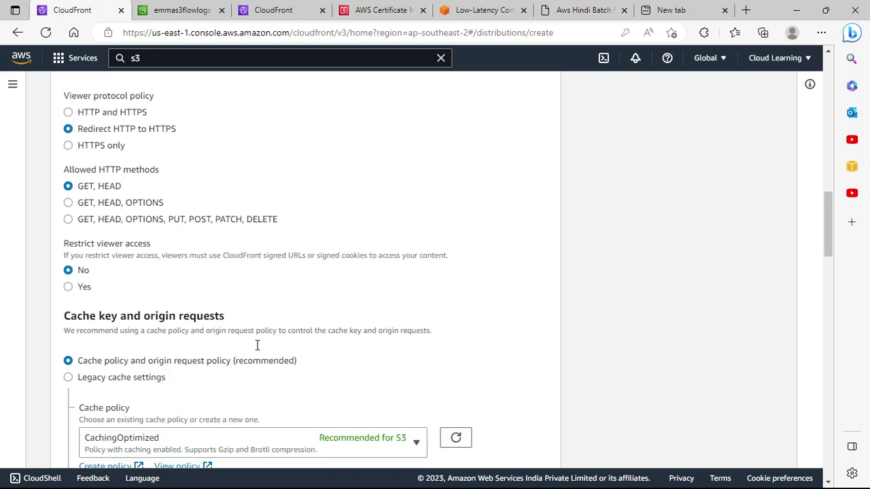
{"action": "scroll", "coordinate": [256, 350], "scroll_direction": "down", "scroll_amount": 2}
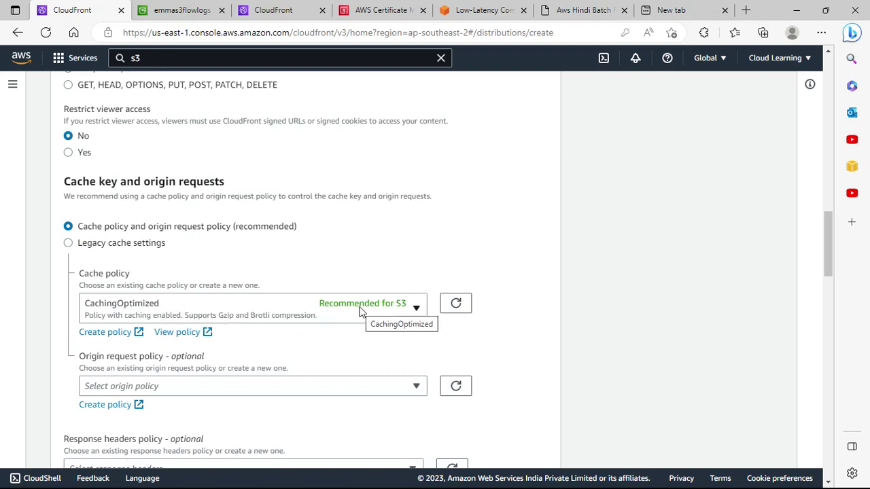
{"action": "scroll", "coordinate": [361, 311], "scroll_direction": "down", "scroll_amount": 6}
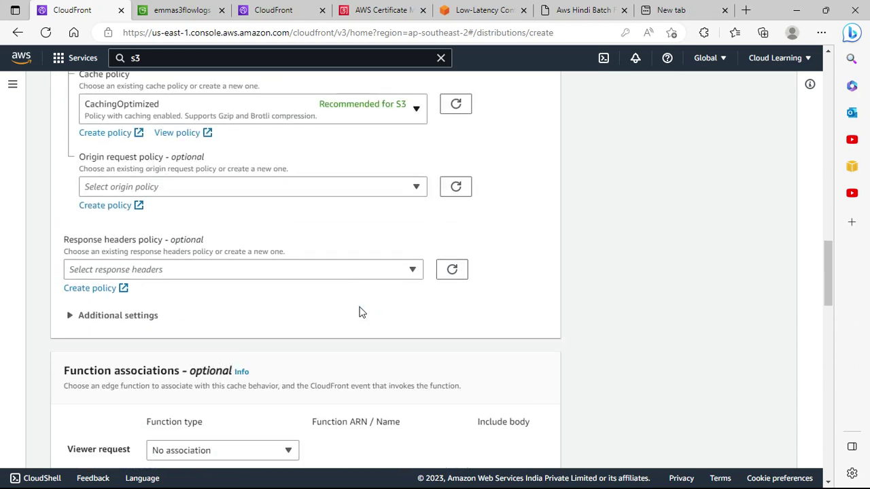
{"action": "scroll", "coordinate": [361, 312], "scroll_direction": "down", "scroll_amount": 3}
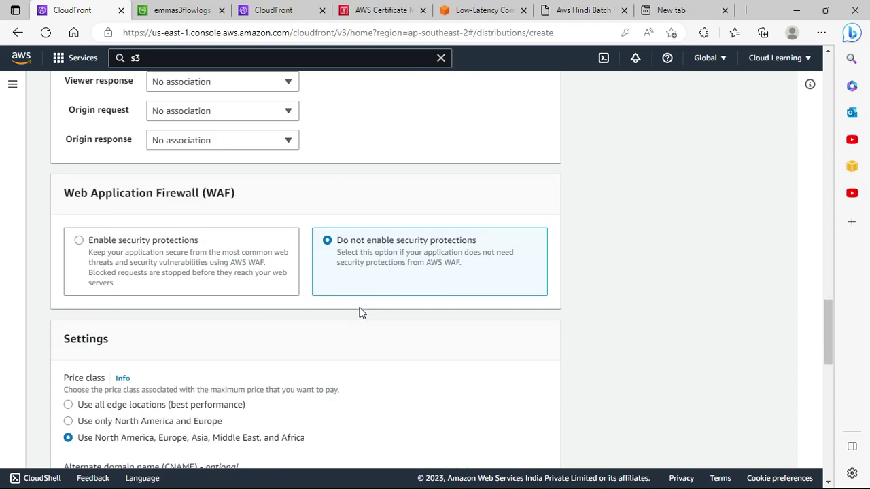
{"action": "scroll", "coordinate": [362, 313], "scroll_direction": "down", "scroll_amount": 3}
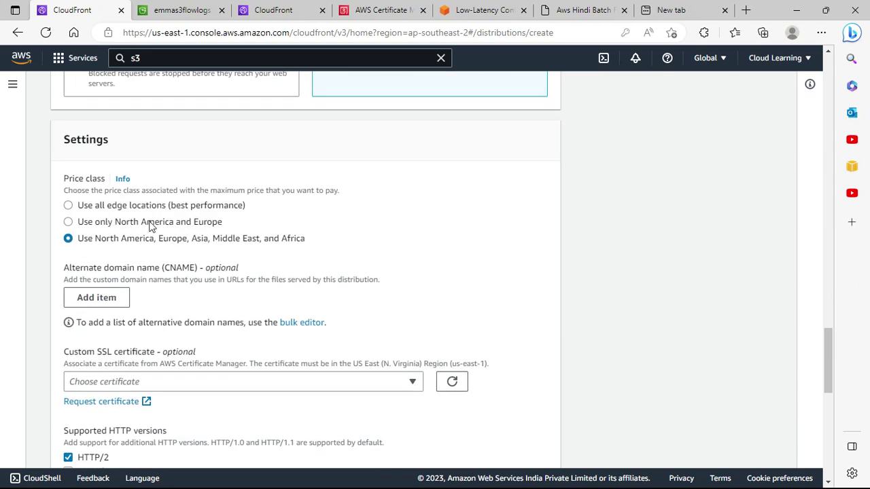
{"action": "scroll", "coordinate": [347, 282], "scroll_direction": "down", "scroll_amount": 4}
{"action": "scroll", "coordinate": [352, 291], "scroll_direction": "down", "scroll_amount": 2}
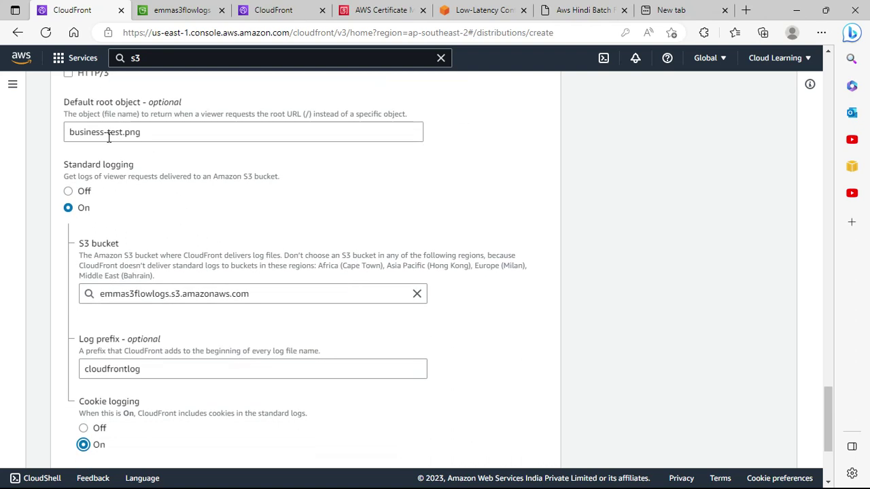
{"action": "scroll", "coordinate": [239, 214], "scroll_direction": "down", "scroll_amount": 3}
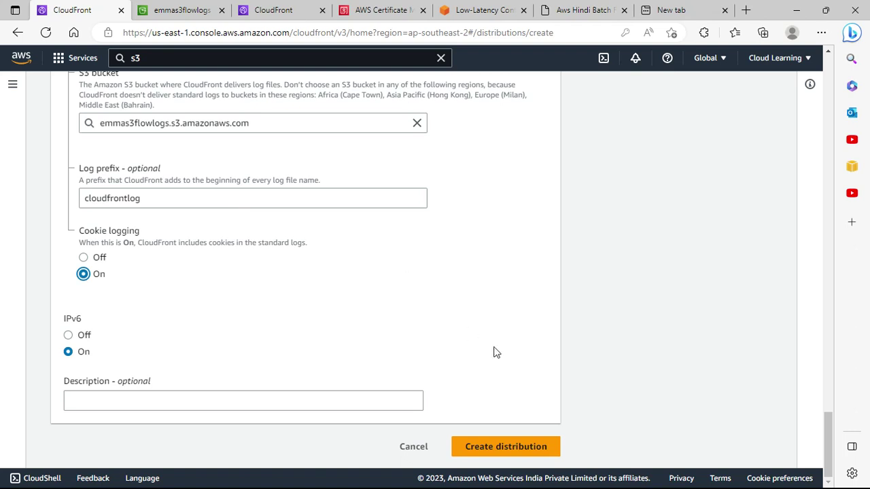
{"action": "left_click", "coordinate": [520, 452]}
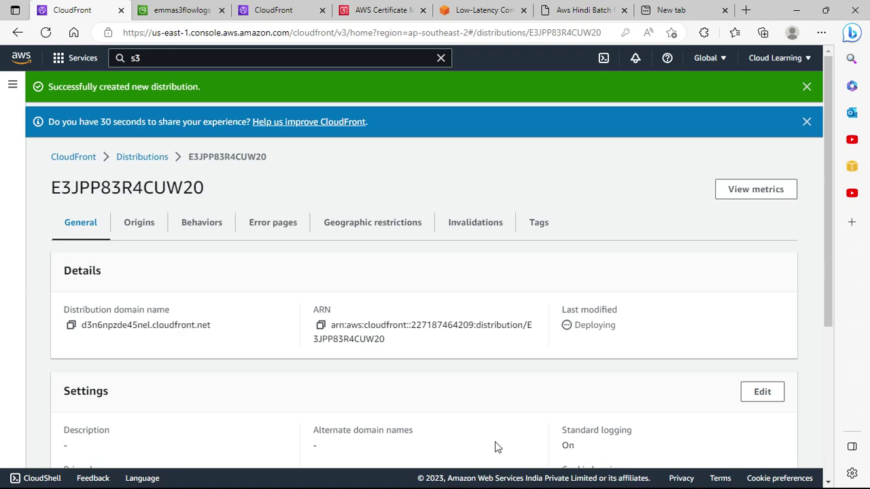
Copy the distribution's domain name, load it in the empty browser tab, and place that tab beside the CloudFront tabs
{"action": "left_click", "coordinate": [70, 327]}
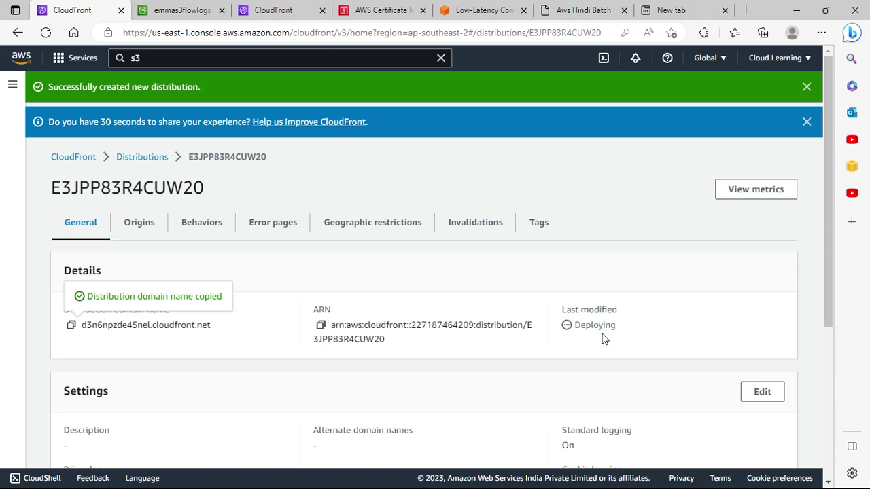
{"action": "left_click", "coordinate": [680, 10]}
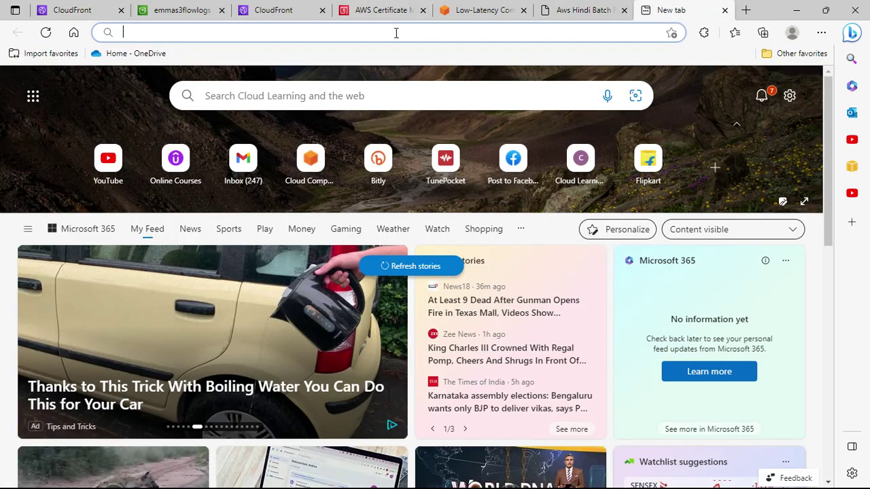
{"action": "key", "text": "ctrl+v"}
{"action": "key", "text": "Return"}
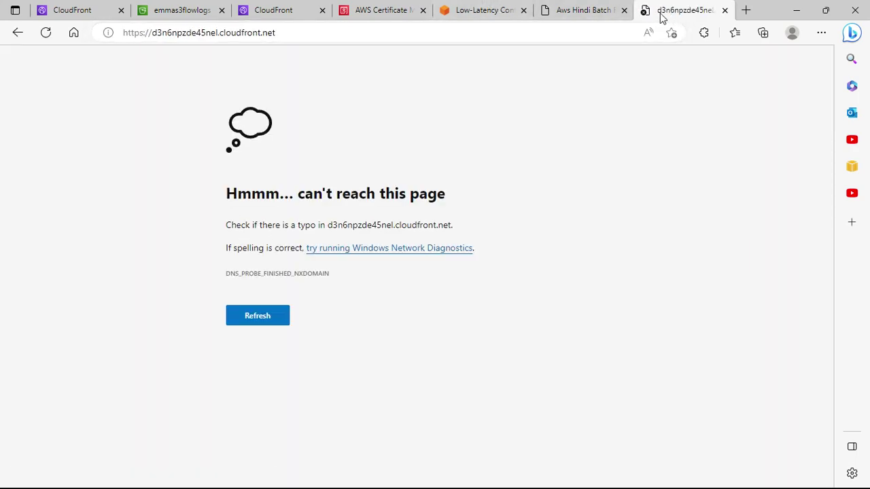
{"action": "left_click_drag", "start_coordinate": [661, 17], "coordinate": [363, 7]}
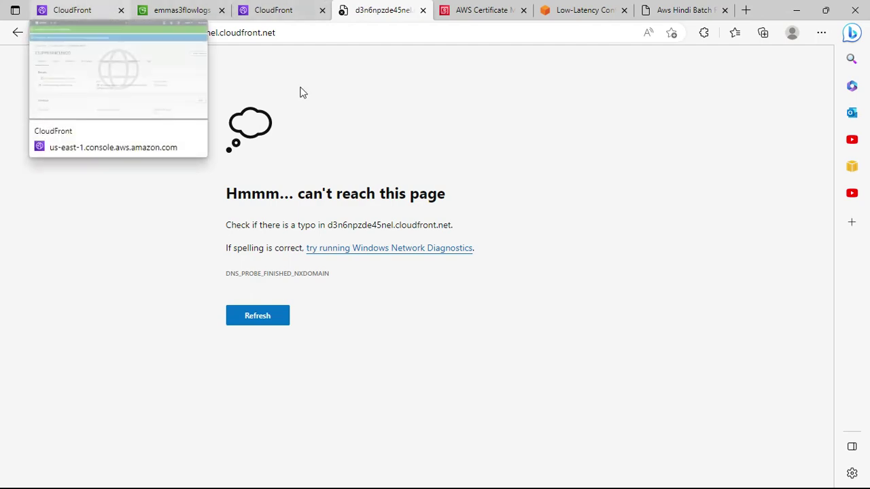
Return to the created CloudFront distribution and examine its deployment status, general settings and origins
{"action": "left_click", "coordinate": [68, 9]}
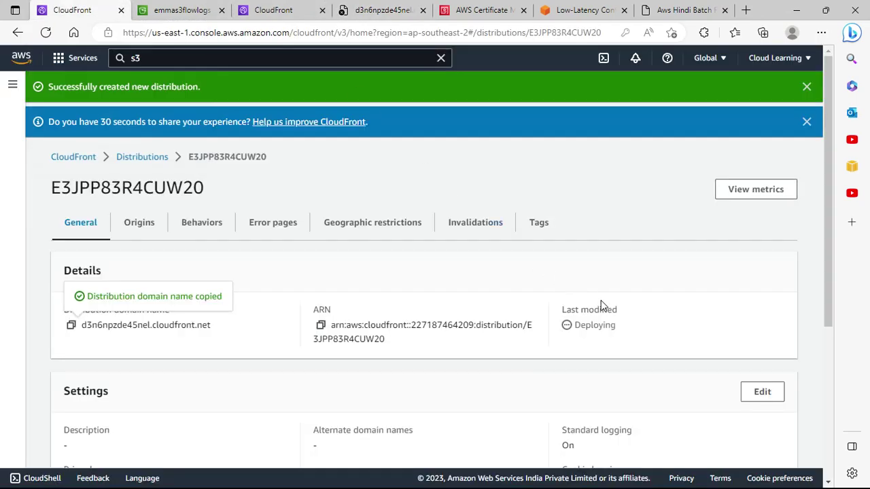
{"action": "scroll", "coordinate": [605, 304], "scroll_direction": "down", "scroll_amount": 4}
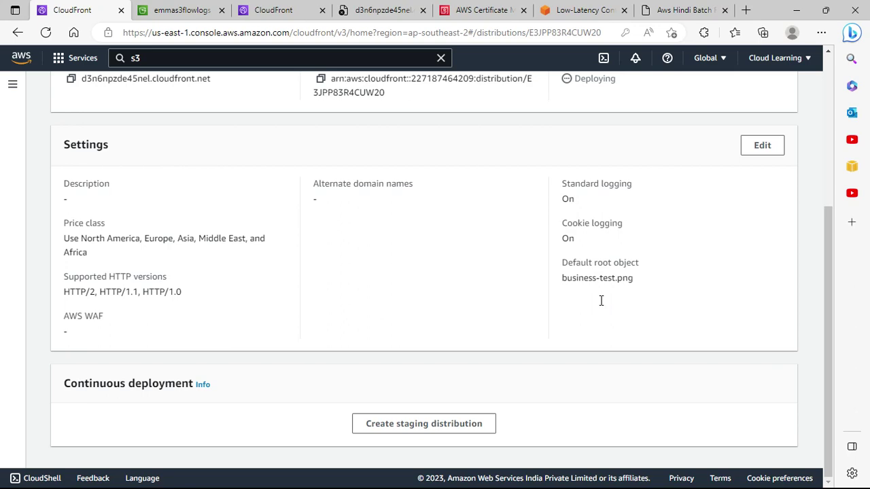
{"action": "scroll", "coordinate": [602, 303], "scroll_direction": "up", "scroll_amount": 5}
{"action": "scroll", "coordinate": [602, 306], "scroll_direction": "down", "scroll_amount": 4}
{"action": "scroll", "coordinate": [299, 280], "scroll_direction": "up", "scroll_amount": 3}
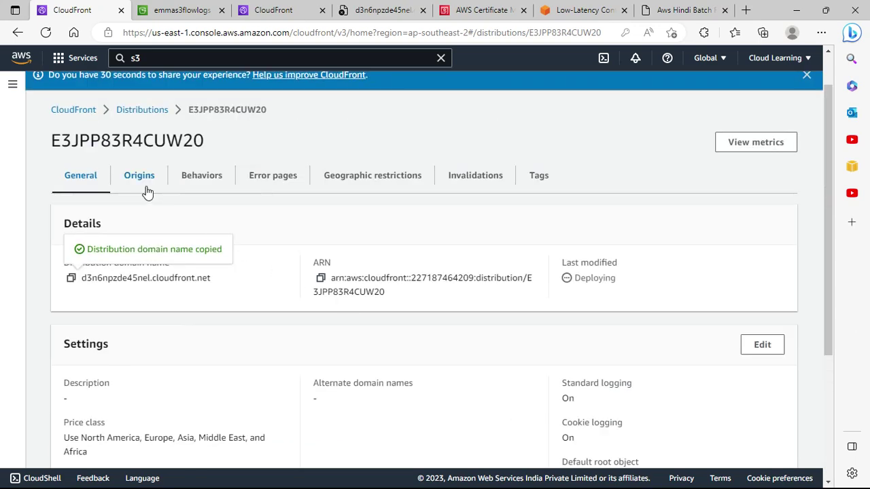
{"action": "left_click", "coordinate": [145, 190]}
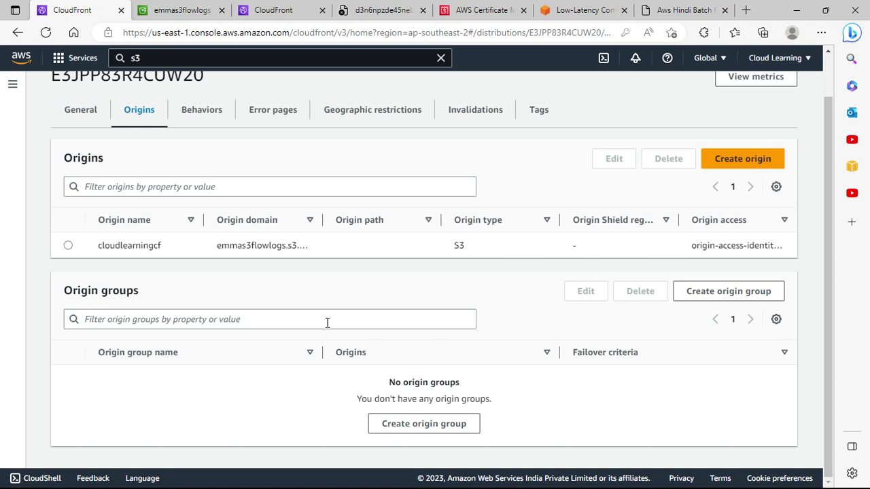
Examine the distribution's cache behaviors and its error pages
{"action": "scroll", "coordinate": [342, 320], "scroll_direction": "up", "scroll_amount": 2}
{"action": "left_click", "coordinate": [205, 162]}
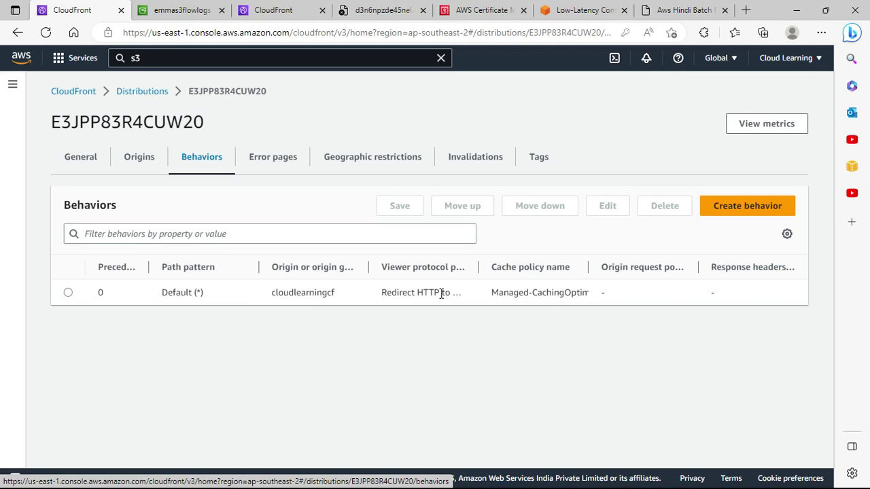
{"action": "left_click", "coordinate": [291, 171]}
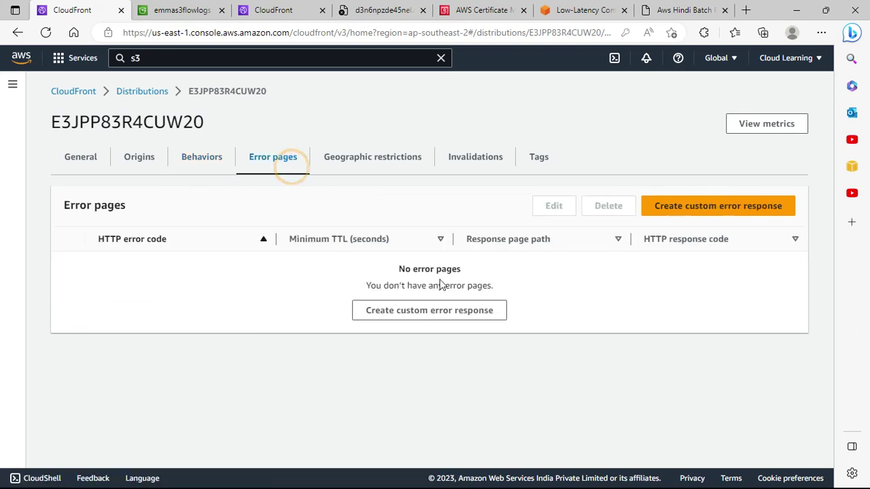
Examine the custom error response form's HTTP error codes, customized response fields and response codes, and leave without creating one
{"action": "left_click", "coordinate": [477, 317]}
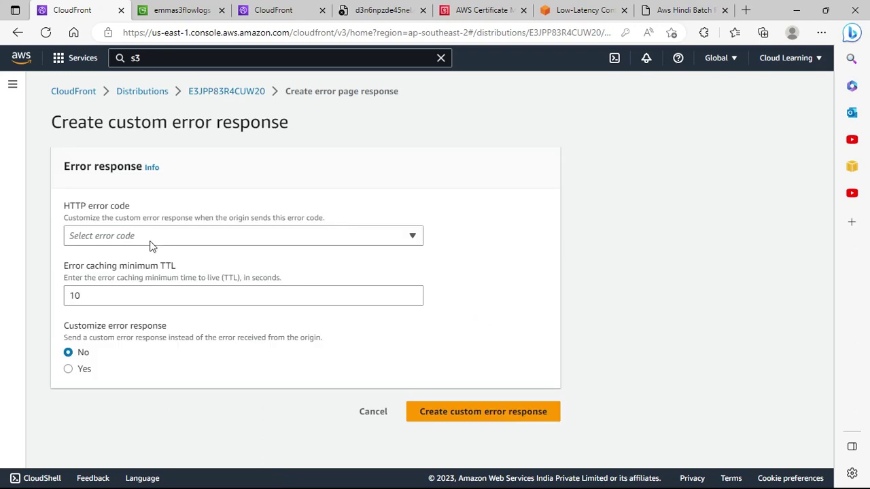
{"action": "left_click", "coordinate": [148, 238]}
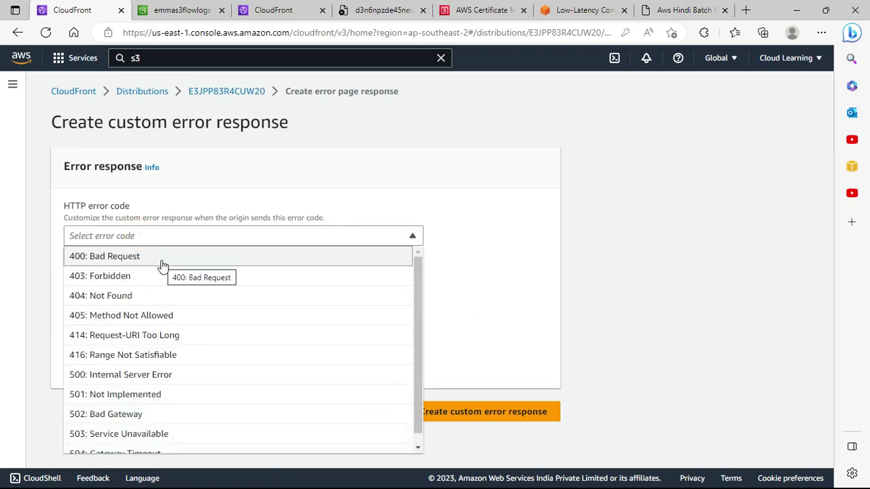
{"action": "left_click", "coordinate": [380, 204]}
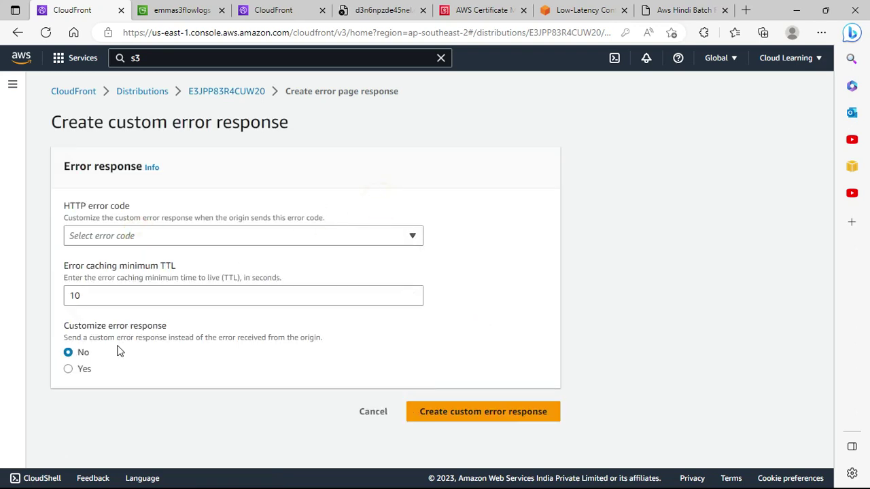
{"action": "left_click", "coordinate": [88, 369]}
{"action": "scroll", "coordinate": [87, 367], "scroll_direction": "down", "scroll_amount": 3}
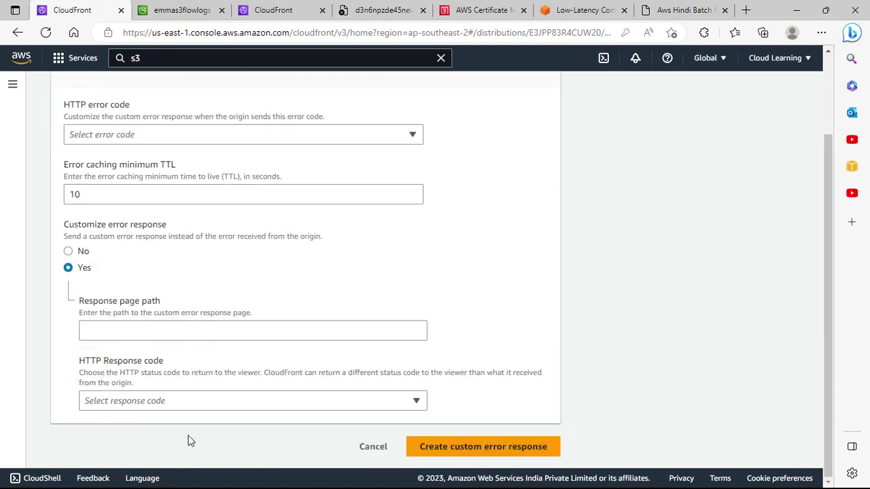
{"action": "left_click", "coordinate": [213, 402]}
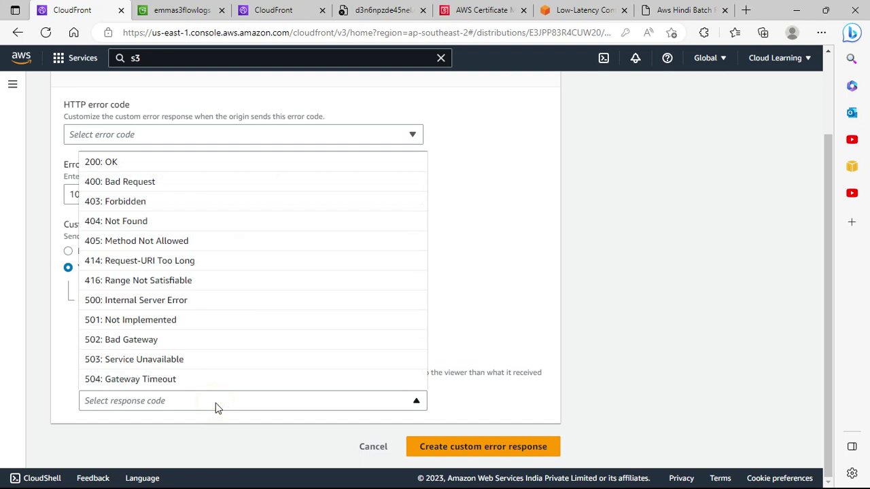
{"action": "left_click", "coordinate": [513, 262]}
{"action": "left_click", "coordinate": [513, 261]}
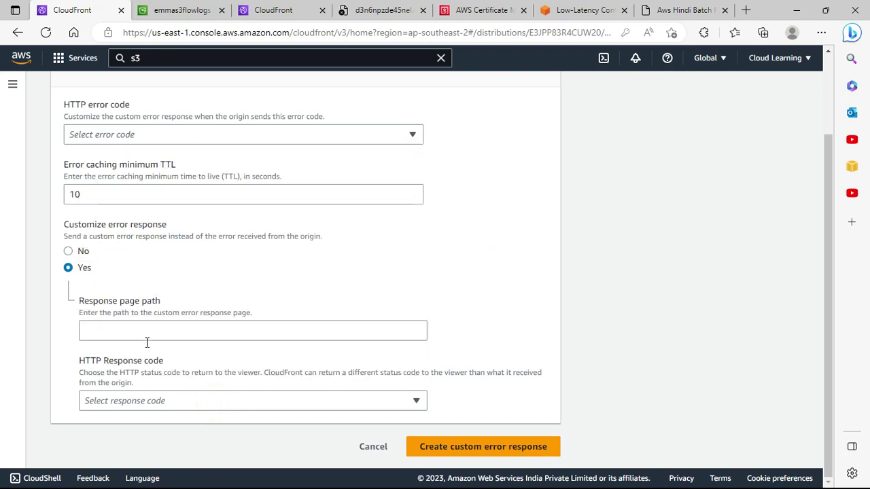
{"action": "left_click", "coordinate": [157, 396]}
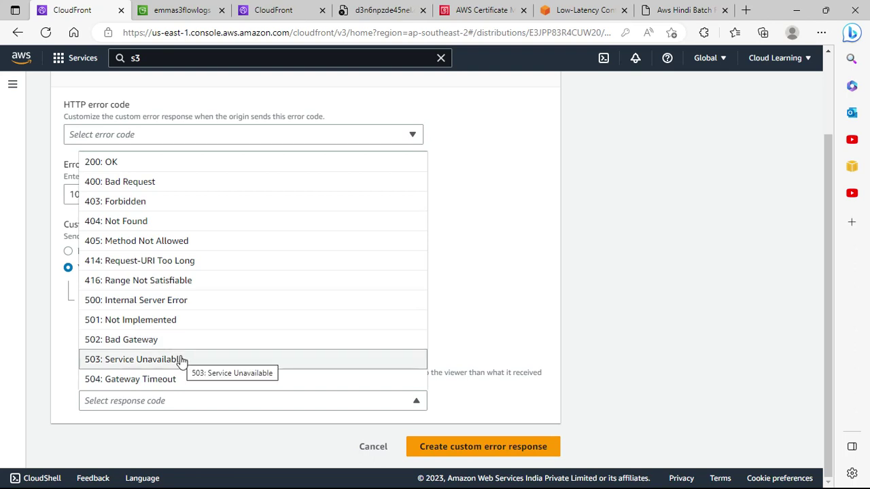
{"action": "left_click", "coordinate": [537, 270]}
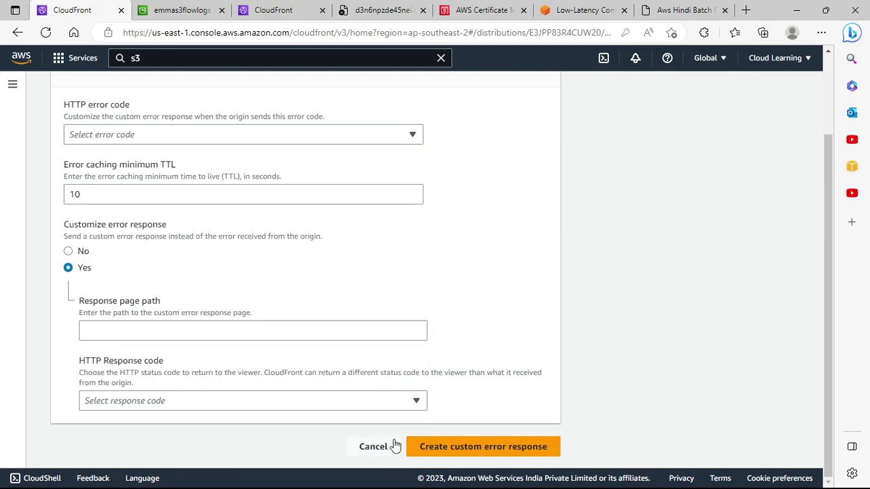
{"action": "left_click", "coordinate": [378, 446]}
Open the distribution's geographic restrictions for editing and examine the allow list option and its country choices
{"action": "left_click", "coordinate": [372, 164]}
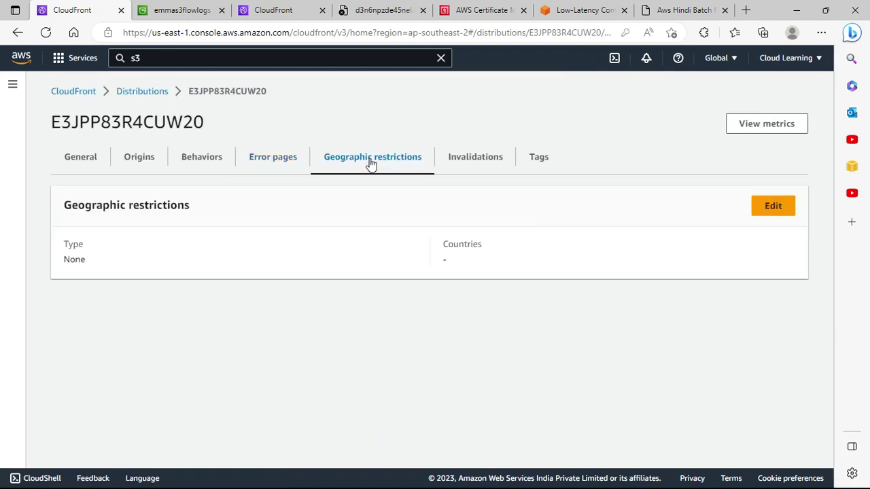
{"action": "left_click", "coordinate": [758, 208]}
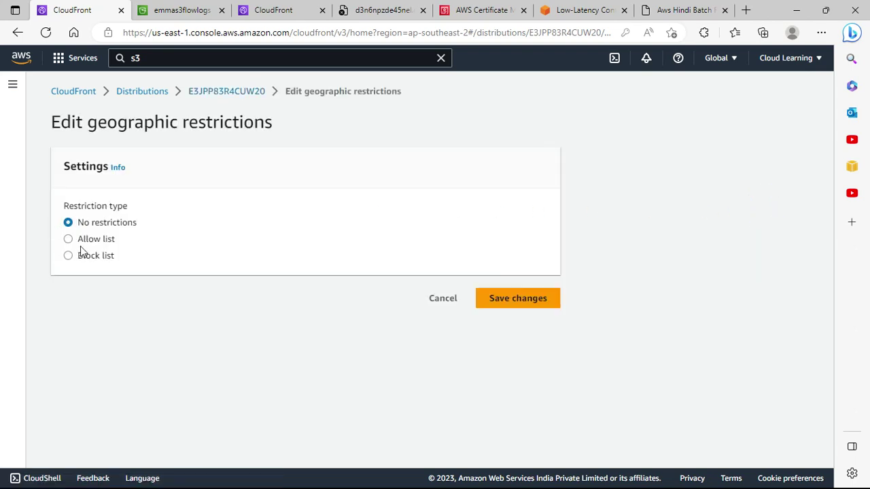
{"action": "left_click", "coordinate": [82, 245]}
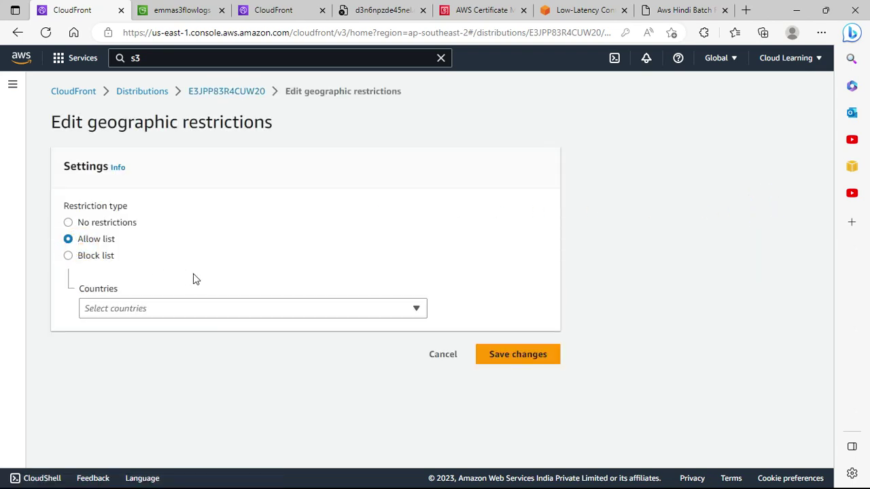
{"action": "left_click", "coordinate": [106, 229]}
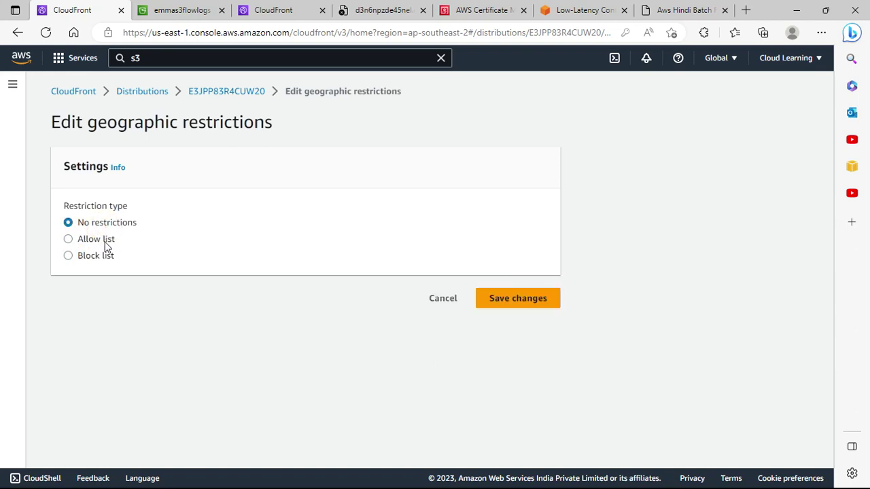
{"action": "left_click", "coordinate": [106, 243]}
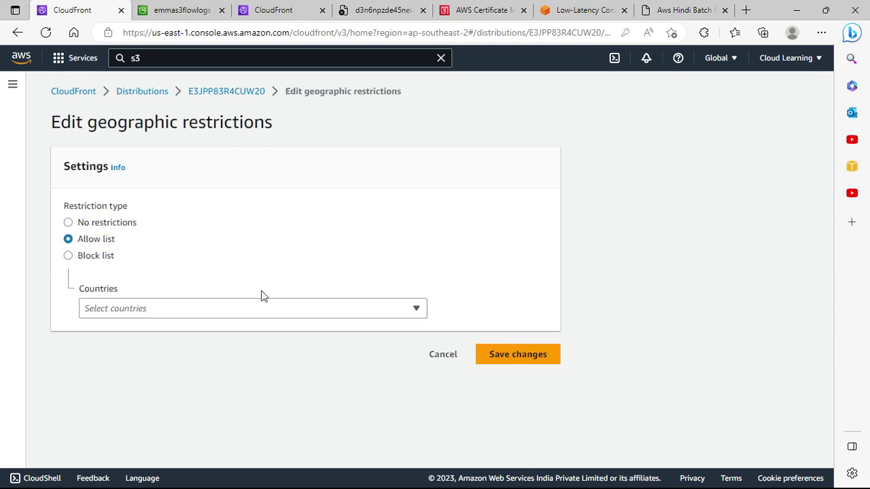
{"action": "left_click", "coordinate": [263, 314]}
{"action": "left_click", "coordinate": [264, 314]}
{"action": "left_click", "coordinate": [264, 315]}
{"action": "mouse_move", "coordinate": [422, 106]}
{"action": "left_mouse_down"}
{"action": "mouse_move", "coordinate": [416, 228]}
{"action": "mouse_move", "coordinate": [431, 94]}
{"action": "left_mouse_up"}
{"action": "left_click", "coordinate": [588, 162]}
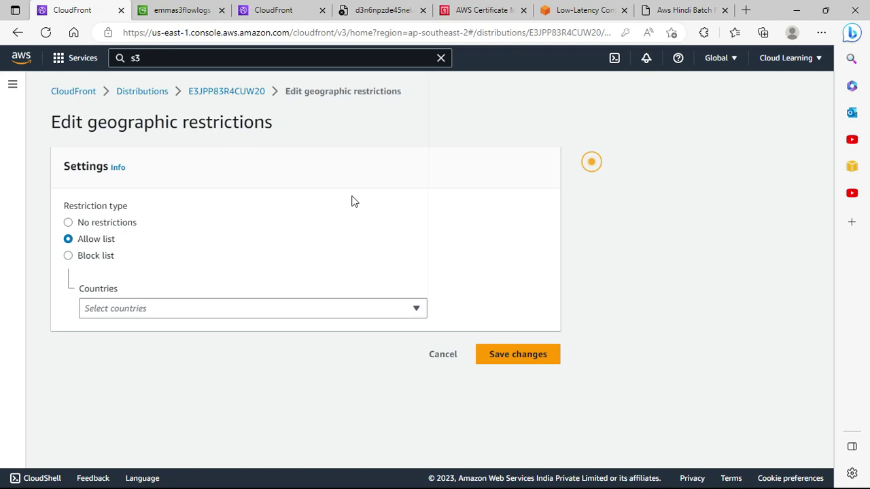
Examine the block list option and its country choices, and cancel the geographic restriction edit
{"action": "left_click", "coordinate": [68, 256]}
{"action": "left_click", "coordinate": [192, 313]}
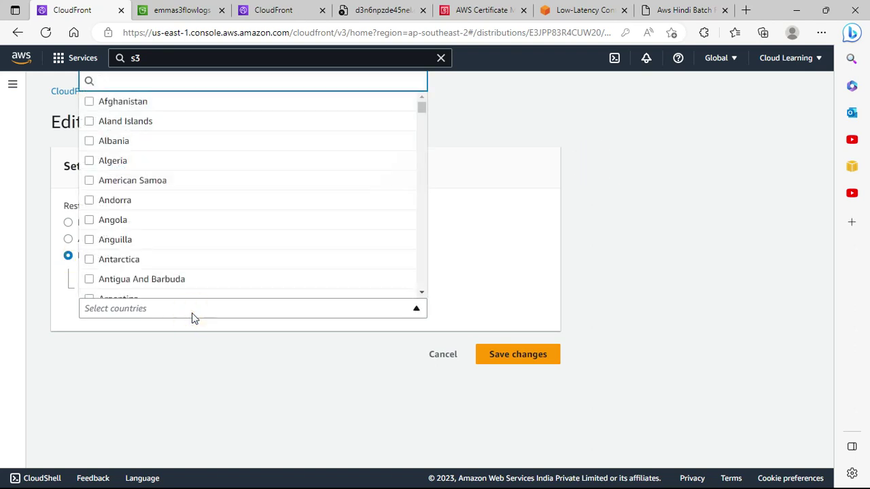
{"action": "left_click_drag", "start_coordinate": [424, 111], "coordinate": [615, 204]}
{"action": "left_click", "coordinate": [617, 203]}
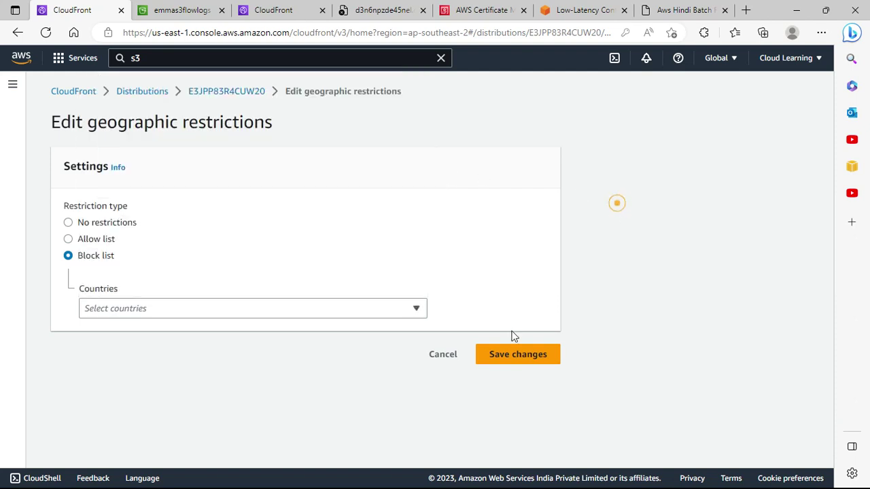
{"action": "left_click", "coordinate": [437, 356]}
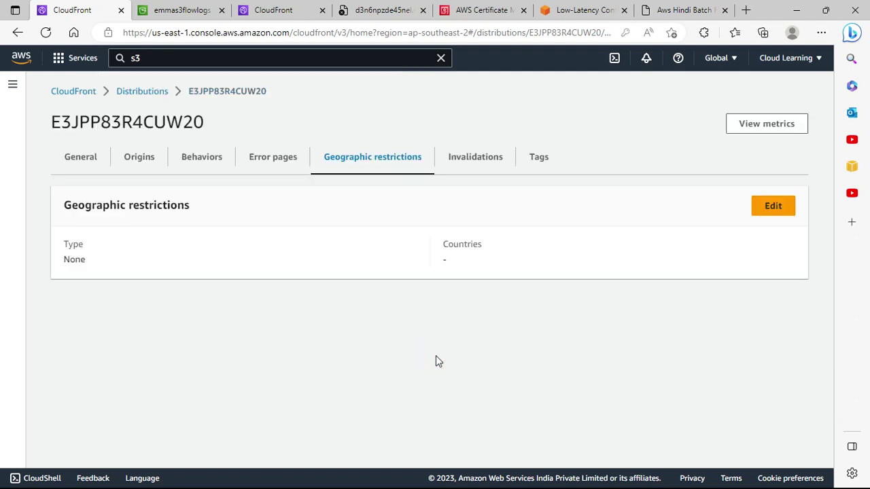
Examine the object paths form for a new invalidation, cancel it, and view the distribution's tags
{"action": "left_click", "coordinate": [468, 159]}
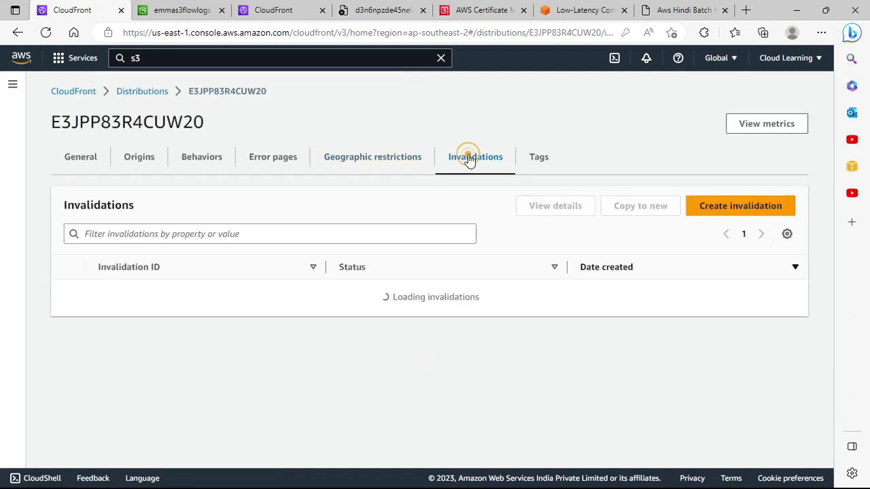
{"action": "left_click", "coordinate": [426, 343]}
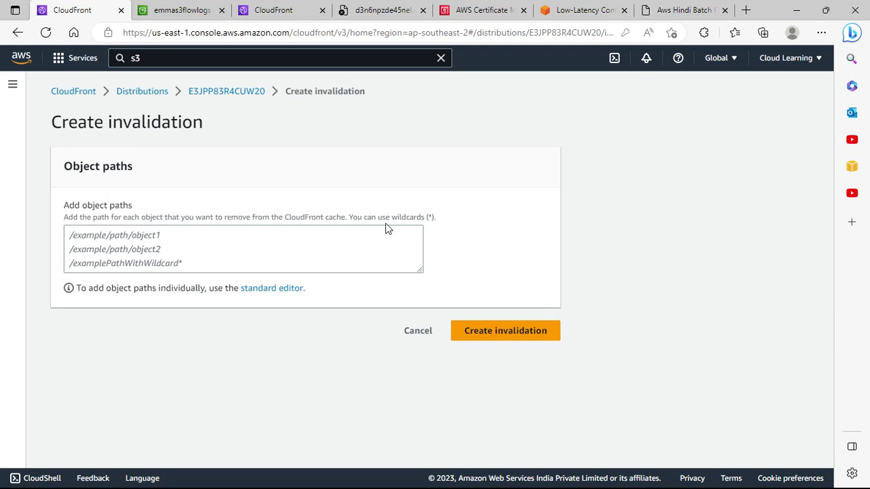
{"action": "left_click", "coordinate": [430, 333]}
{"action": "left_click", "coordinate": [540, 162]}
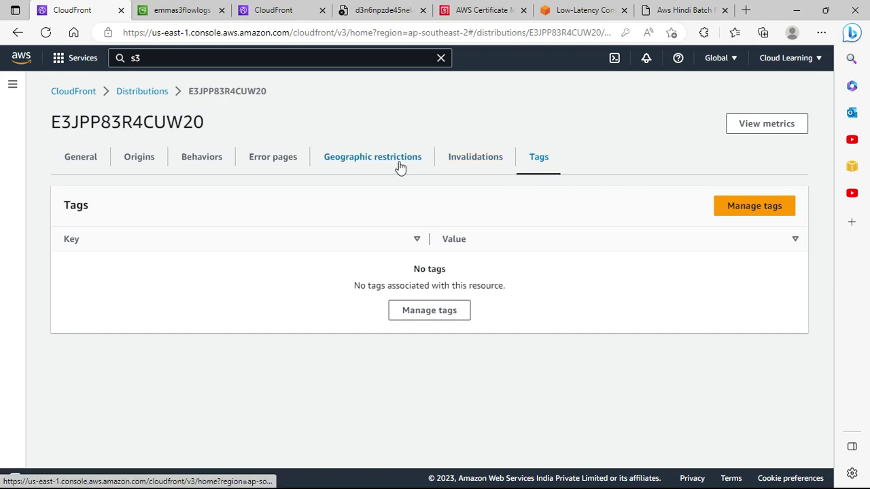
Look through the CloudFront cache policies, functions and What's new pages
{"action": "left_click", "coordinate": [13, 85]}
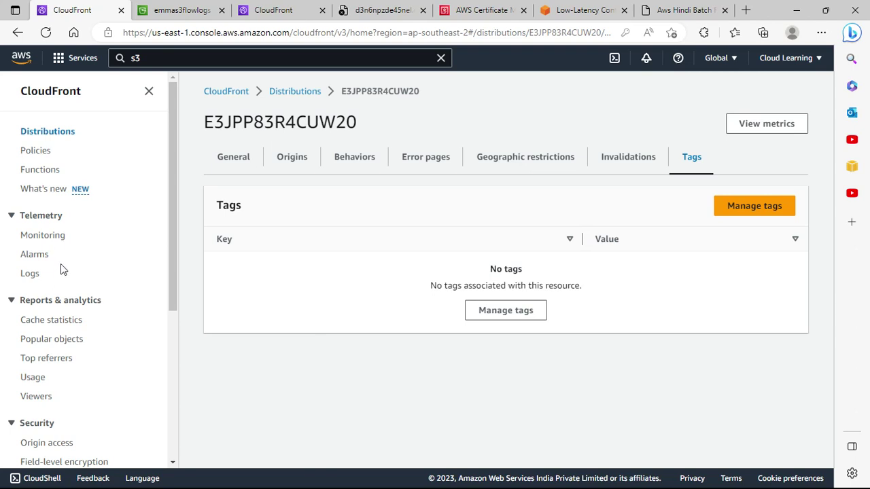
{"action": "left_click", "coordinate": [38, 154]}
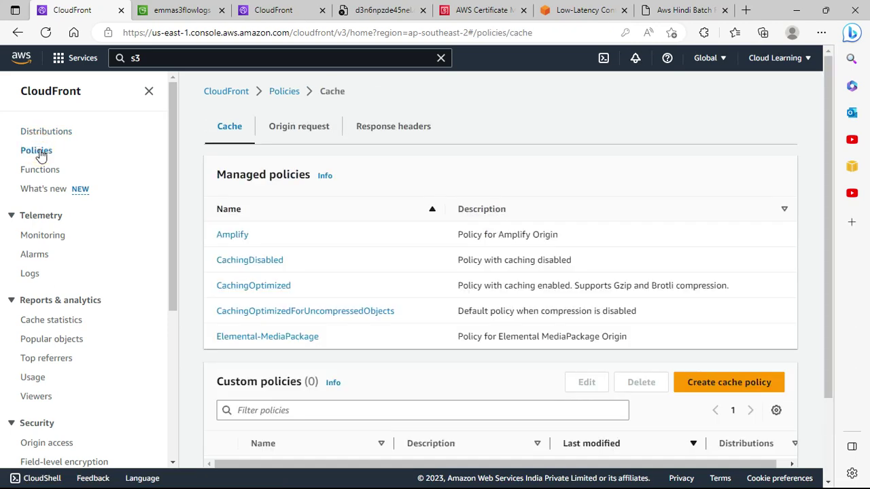
{"action": "scroll", "coordinate": [493, 295], "scroll_direction": "down", "scroll_amount": 2}
{"action": "scroll", "coordinate": [495, 297], "scroll_direction": "up", "scroll_amount": 2}
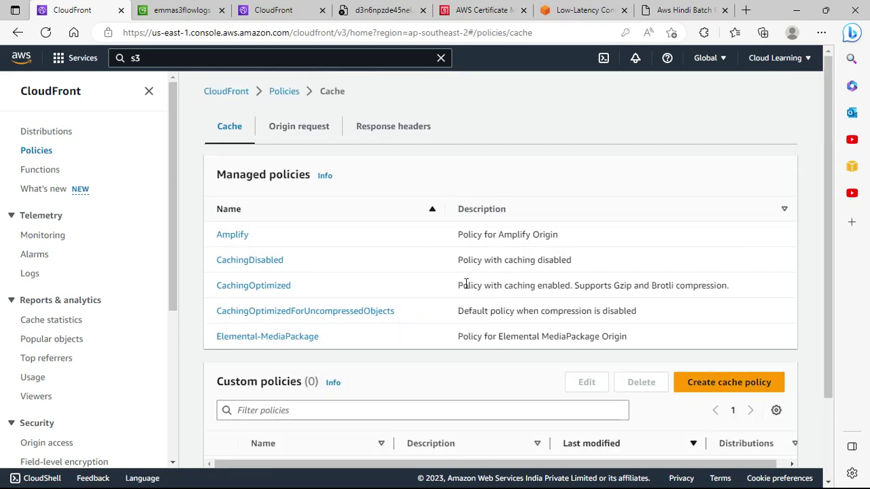
{"action": "left_click", "coordinate": [41, 171]}
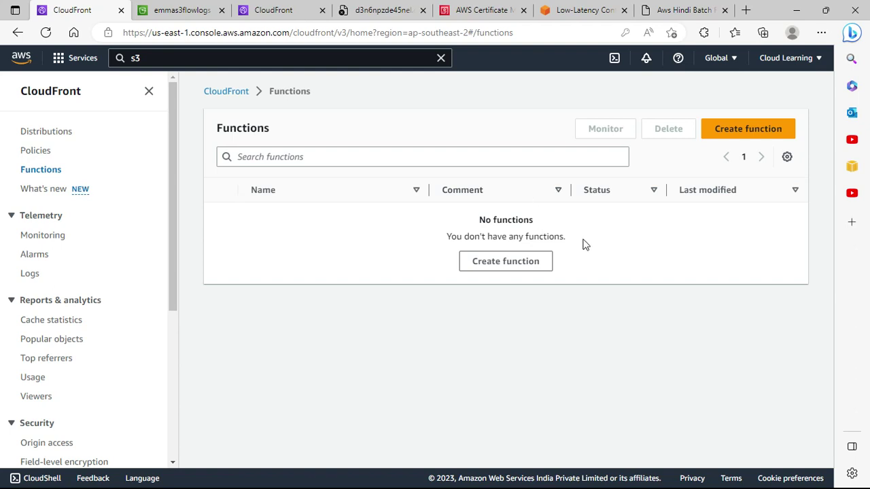
{"action": "left_click", "coordinate": [44, 190]}
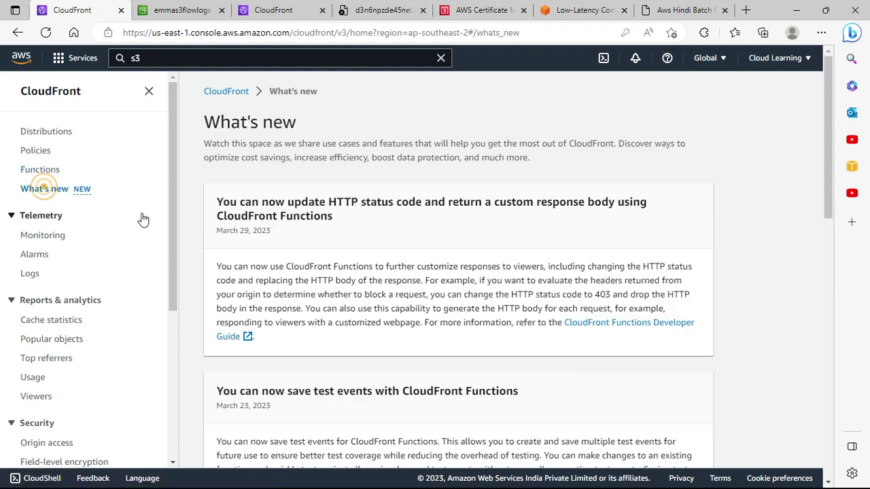
Examine the distribution's monitoring metrics and function errors, and view the cache statistics report
{"action": "left_click", "coordinate": [43, 235]}
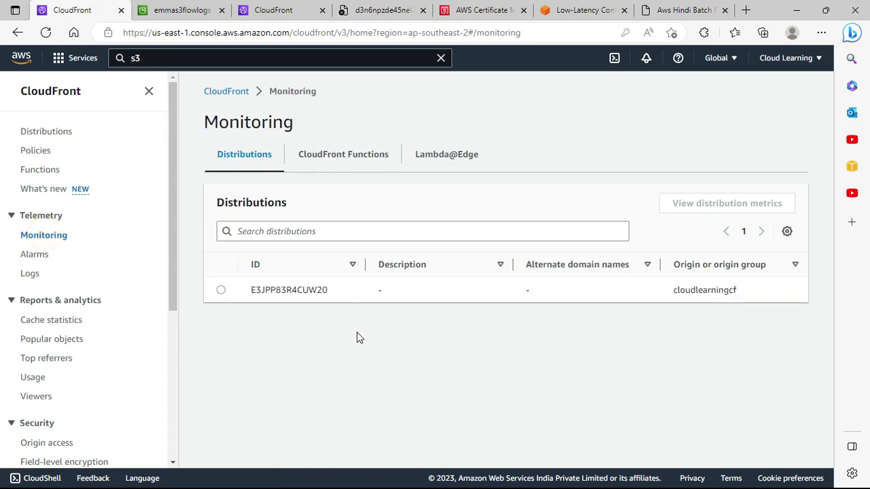
{"action": "left_click", "coordinate": [301, 295]}
{"action": "left_click", "coordinate": [221, 292]}
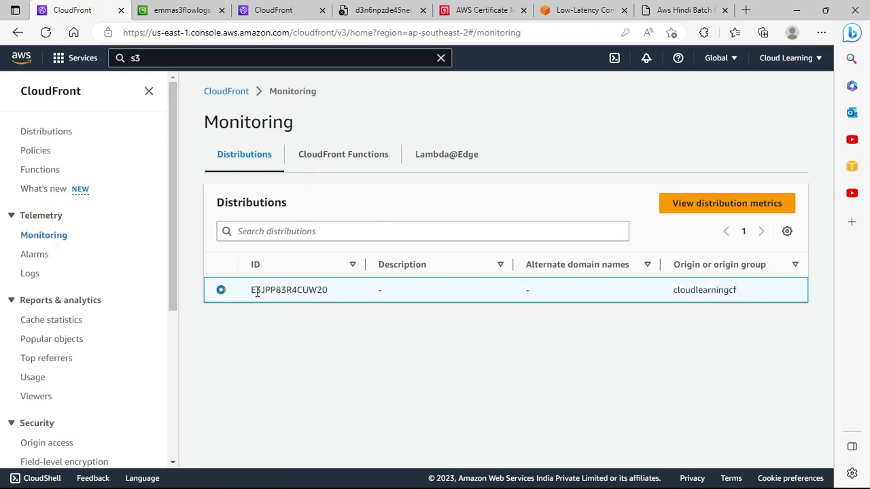
{"action": "left_click", "coordinate": [775, 207]}
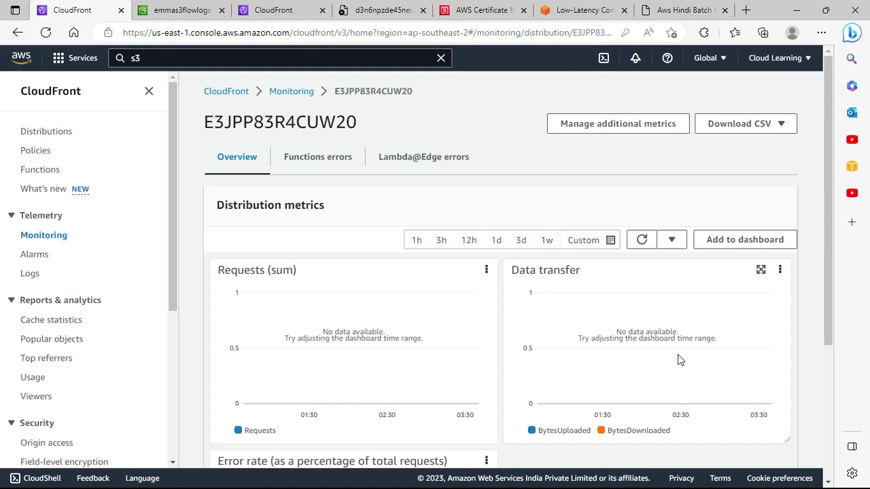
{"action": "scroll", "coordinate": [681, 358], "scroll_direction": "down", "scroll_amount": 3}
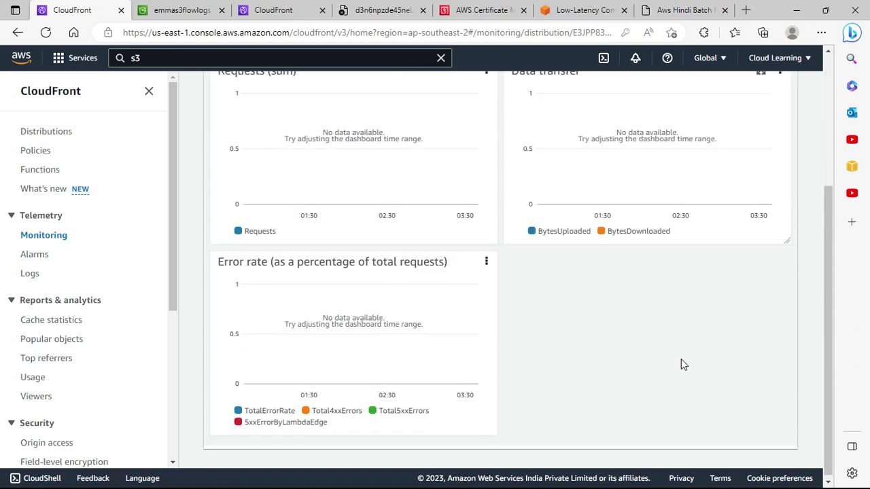
{"action": "scroll", "coordinate": [530, 357], "scroll_direction": "up", "scroll_amount": 3}
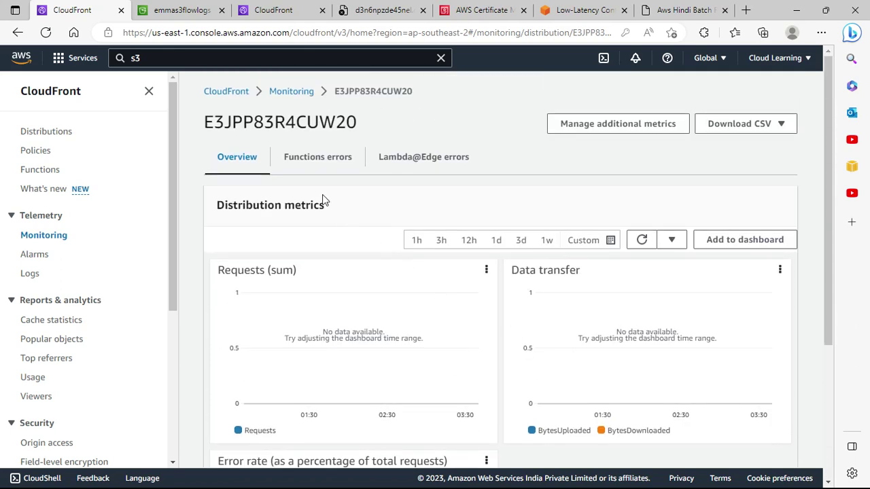
{"action": "left_click", "coordinate": [318, 158]}
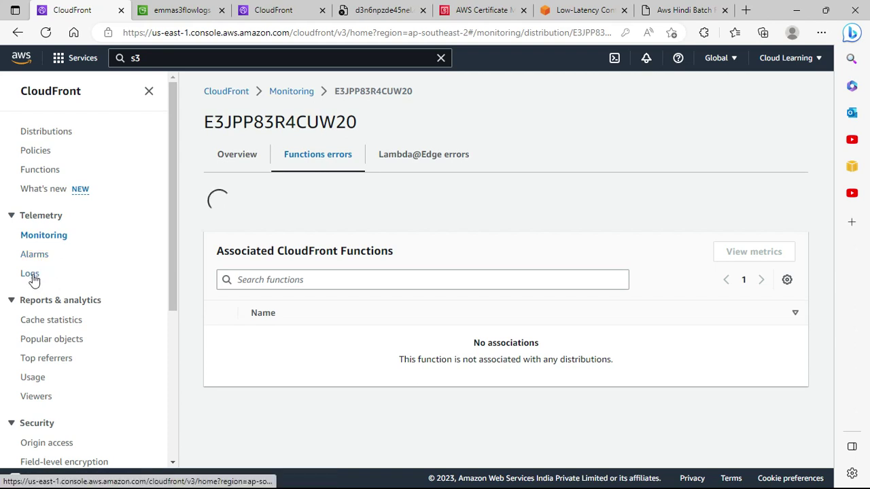
{"action": "scroll", "coordinate": [84, 299], "scroll_direction": "down", "scroll_amount": 1}
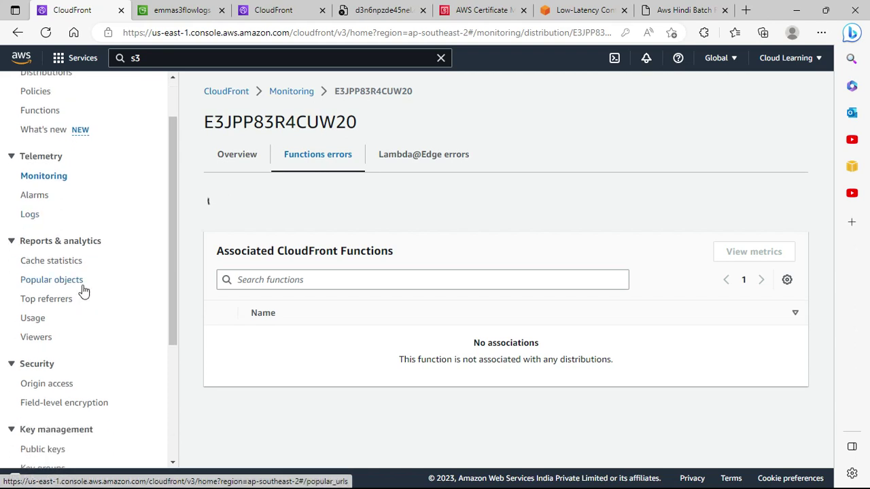
{"action": "left_click", "coordinate": [51, 265]}
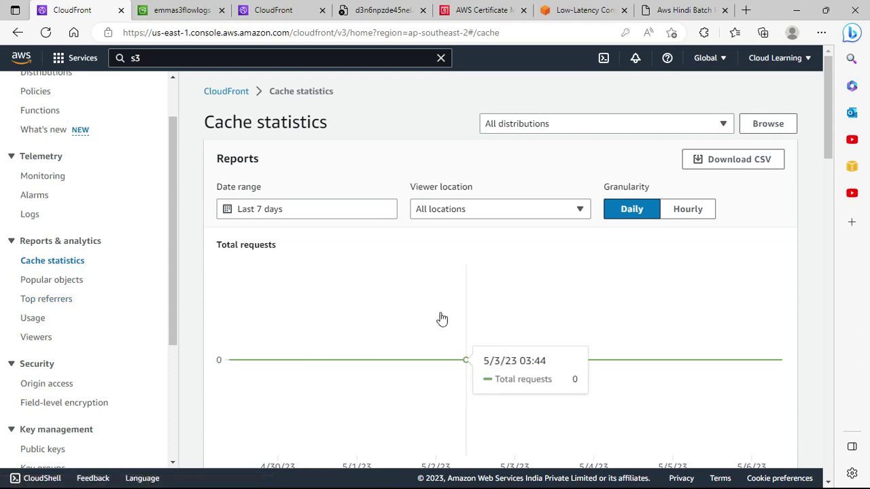
Return to the browser tab with the distribution's domain name and reload it to test access
{"action": "left_click", "coordinate": [179, 10]}
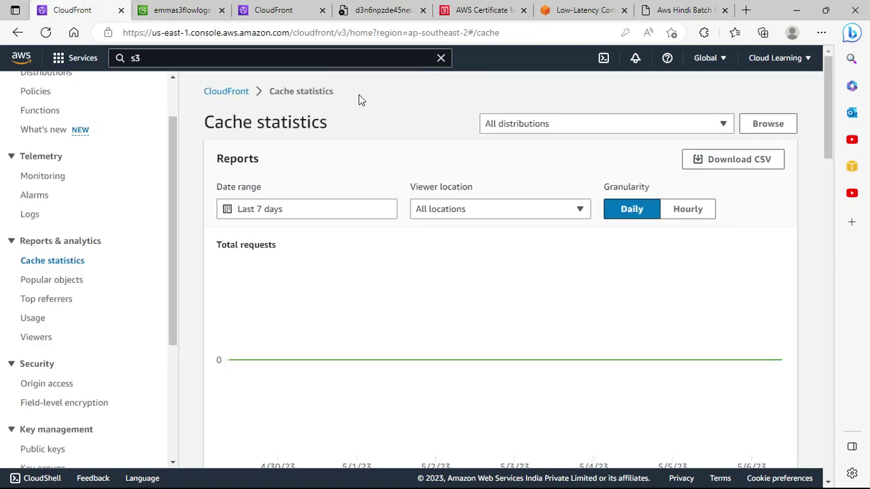
{"action": "left_click", "coordinate": [75, 10]}
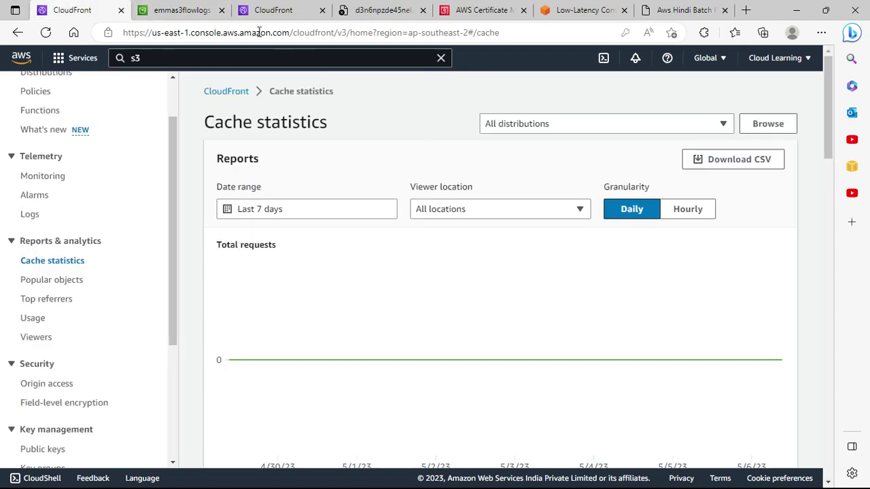
{"action": "left_click", "coordinate": [381, 10]}
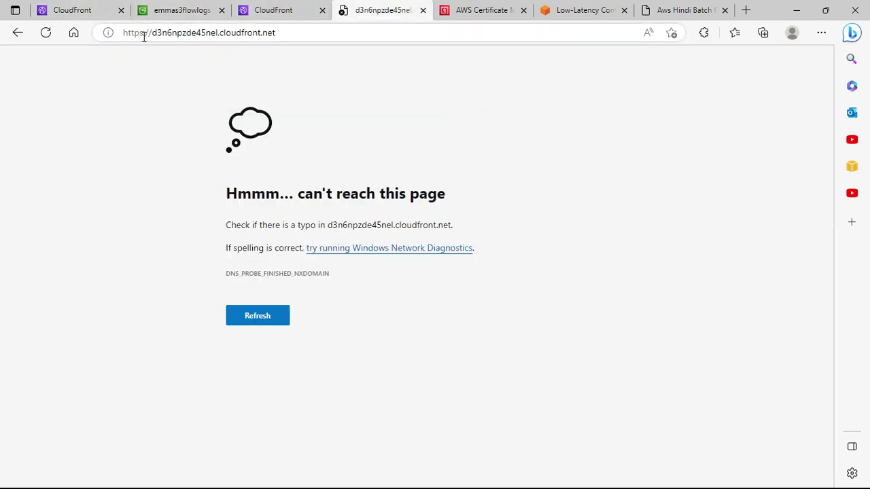
{"action": "left_click", "coordinate": [45, 34]}
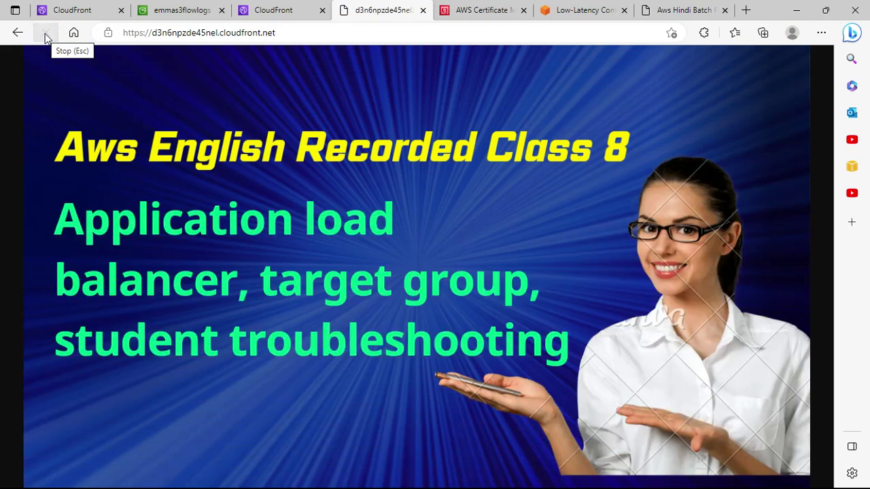